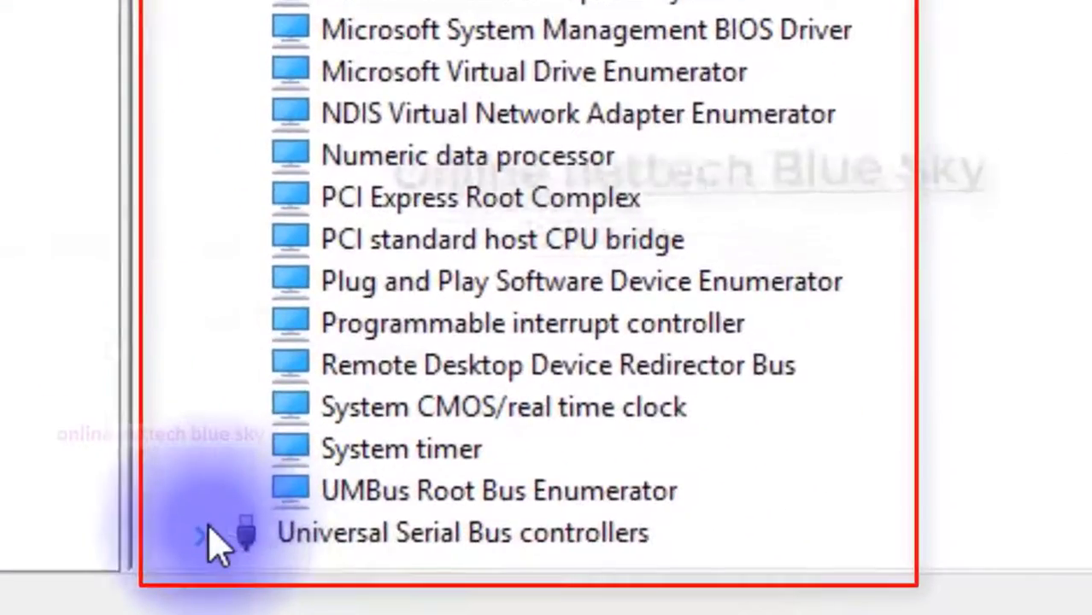
# - Expand the Universal Serial Bus controllers category and examine its USB hubs, Intel host controllers and composite device entries
pyautogui.click(205, 534)
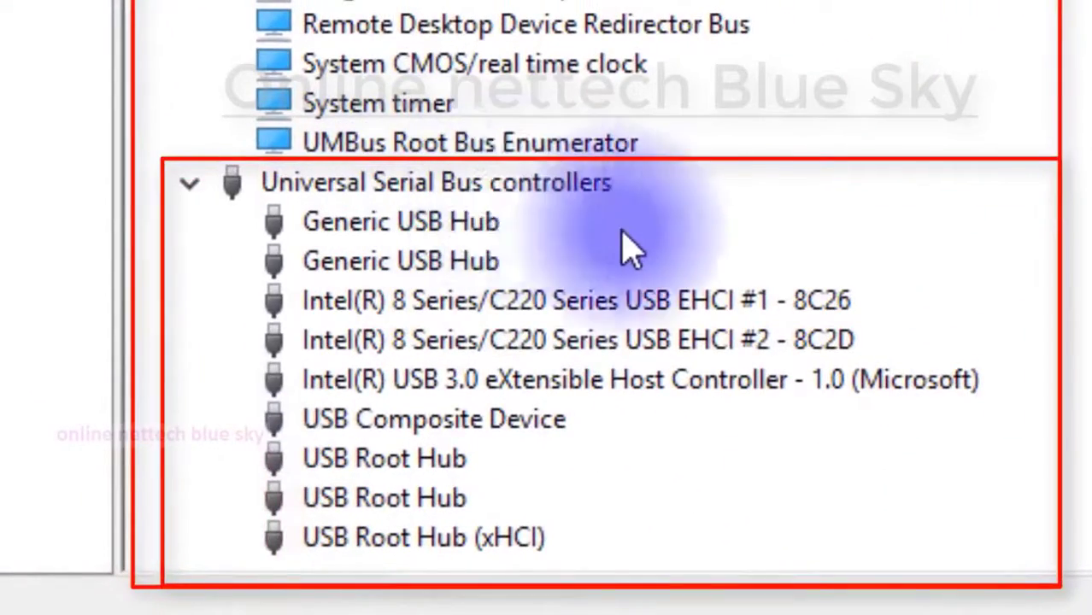
pyautogui.click(391, 260)
pyautogui.click(375, 340)
pyautogui.click(376, 419)
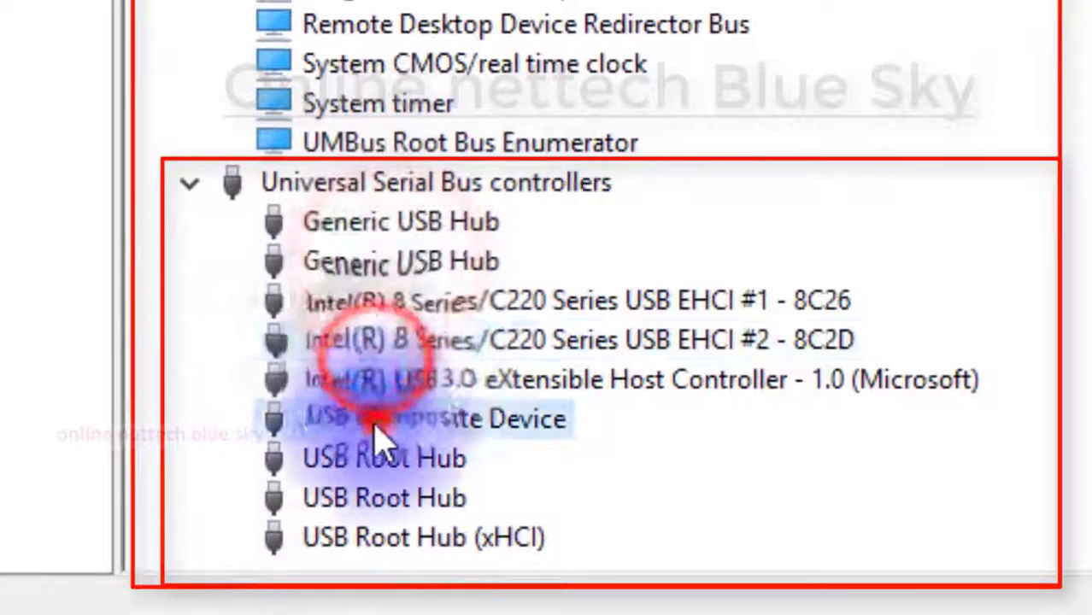
pyautogui.click(368, 497)
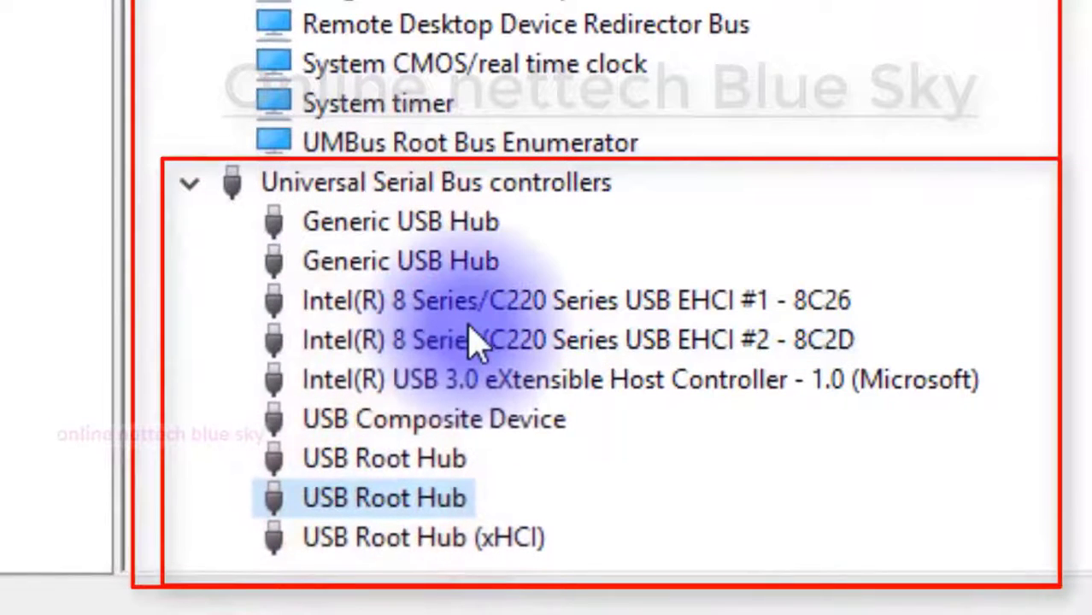
pyautogui.click(487, 260)
pyautogui.click(434, 421)
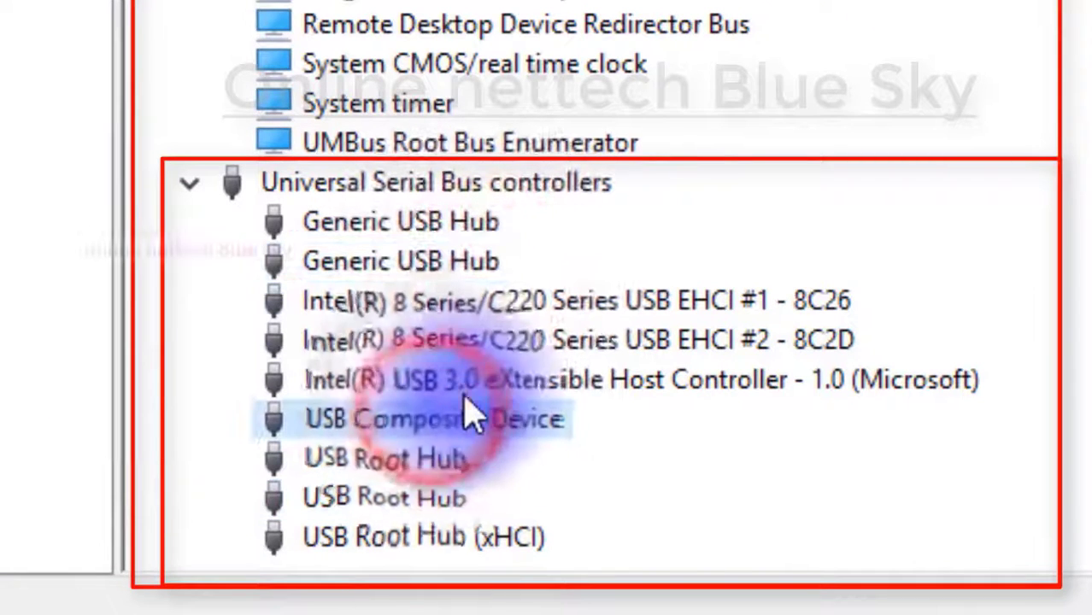
pyautogui.click(372, 382)
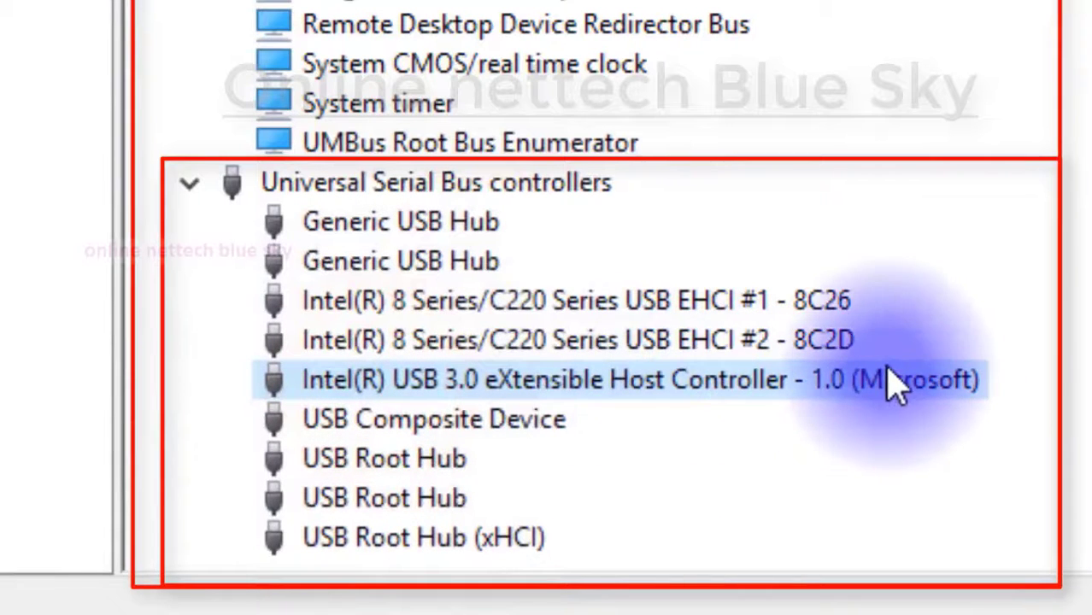
pyautogui.click(434, 458)
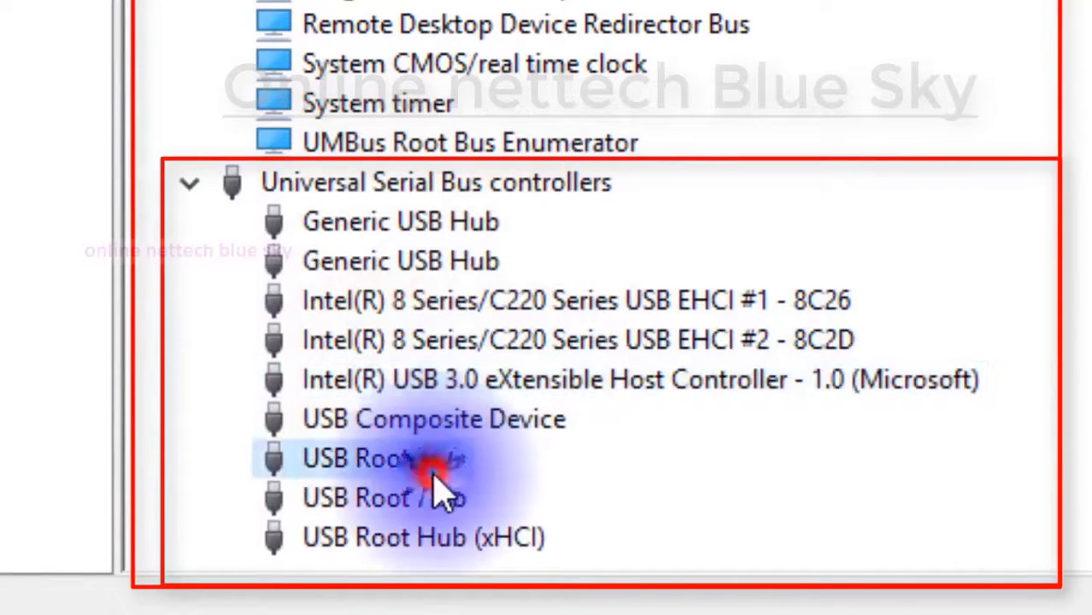
pyautogui.click(431, 540)
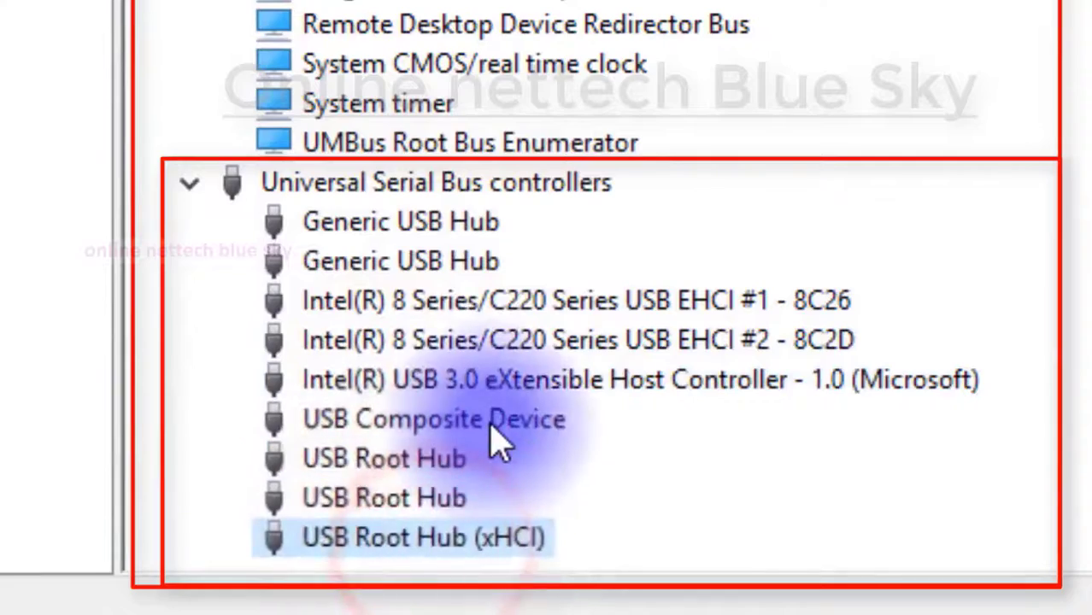
# - Review the System devices entries, selecting PCI standard host CPU bridge along the way
pyautogui.scroll(8, 499, 436)
pyautogui.scroll(-8, 499, 431)
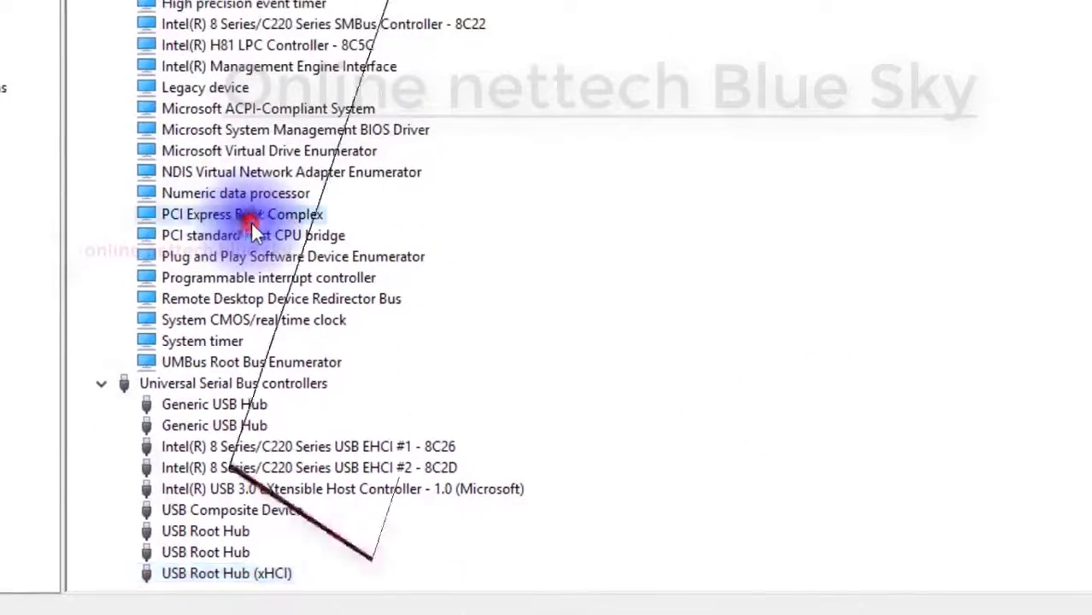
pyautogui.click(217, 233)
pyautogui.click(215, 230)
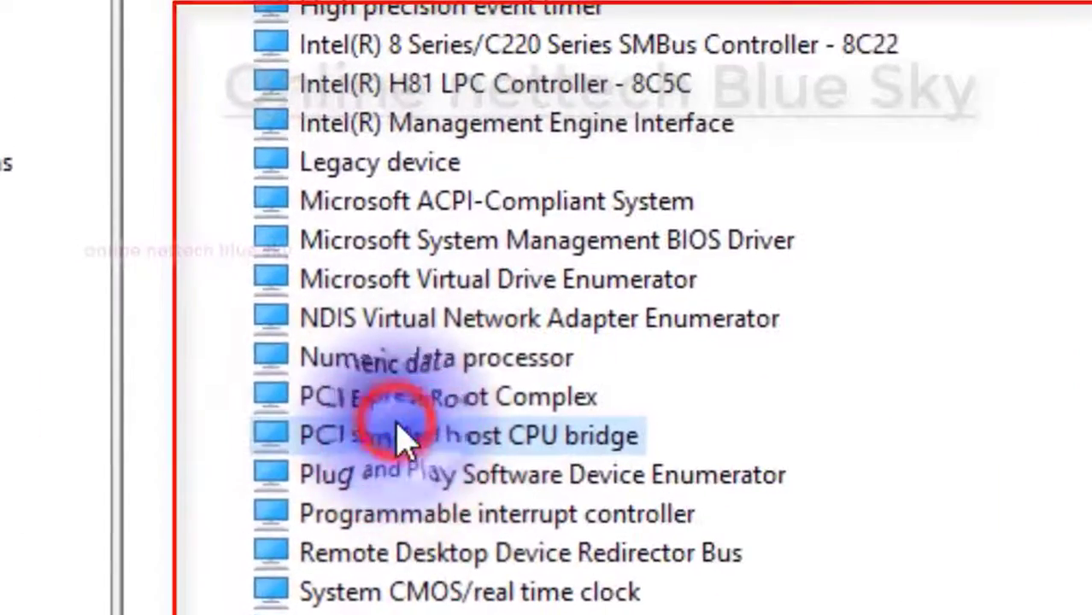
pyautogui.scroll(7, 406, 436)
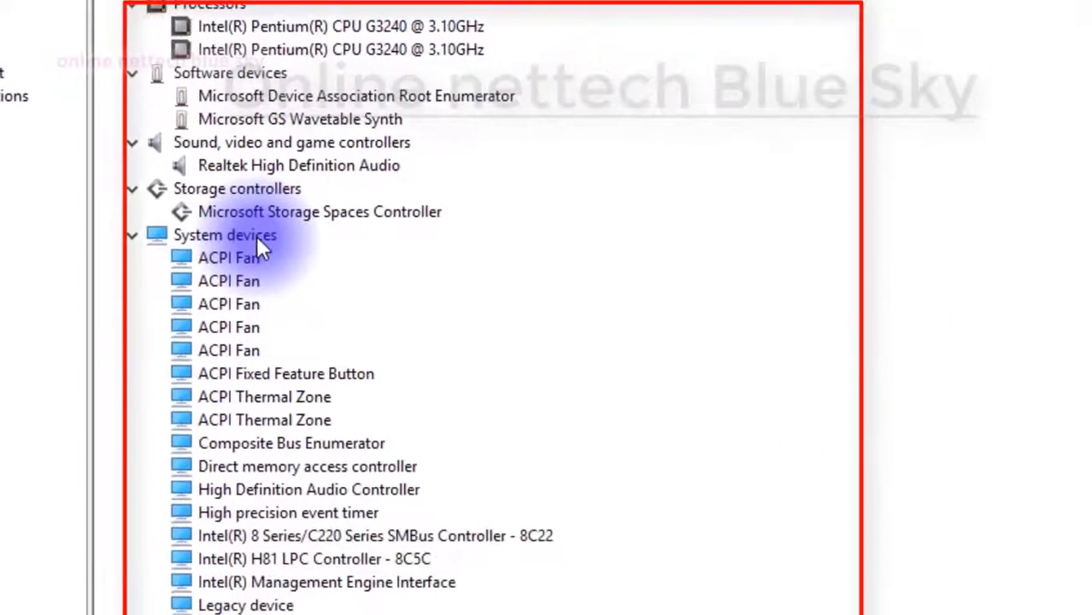
# - Collapse the device categories from Universal Serial Bus controllers and System devices up through Processors
pyautogui.click(141, 239)
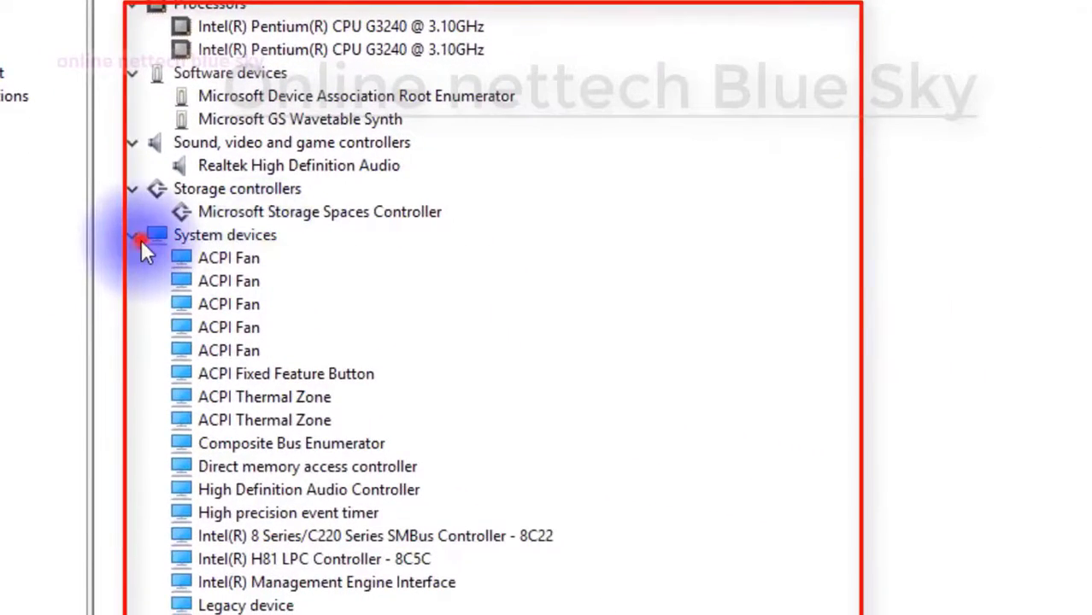
pyautogui.click(133, 428)
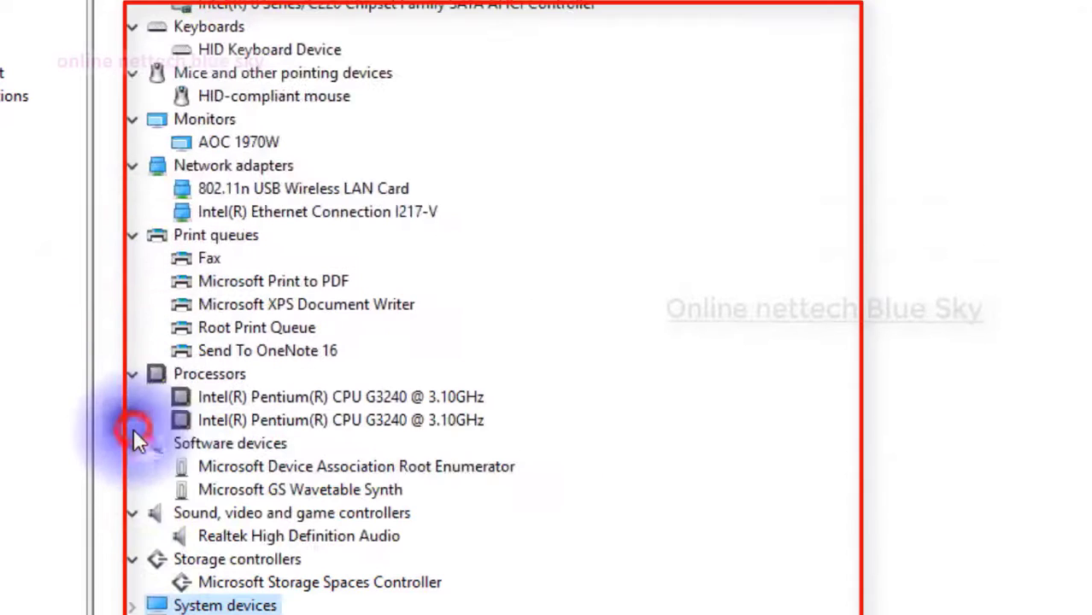
pyautogui.click(130, 512)
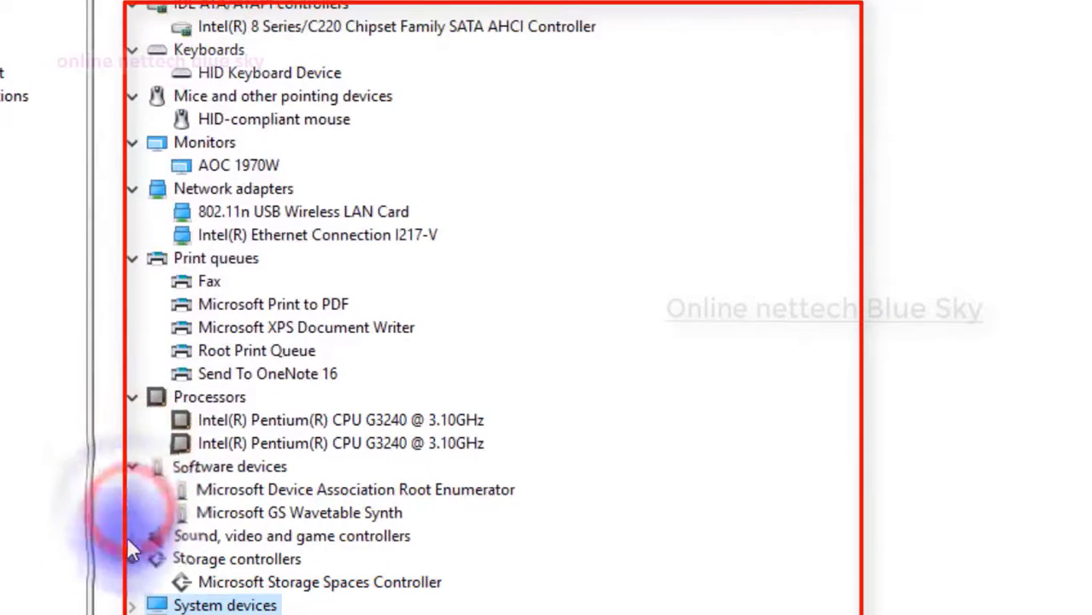
pyautogui.click(131, 559)
pyautogui.click(135, 489)
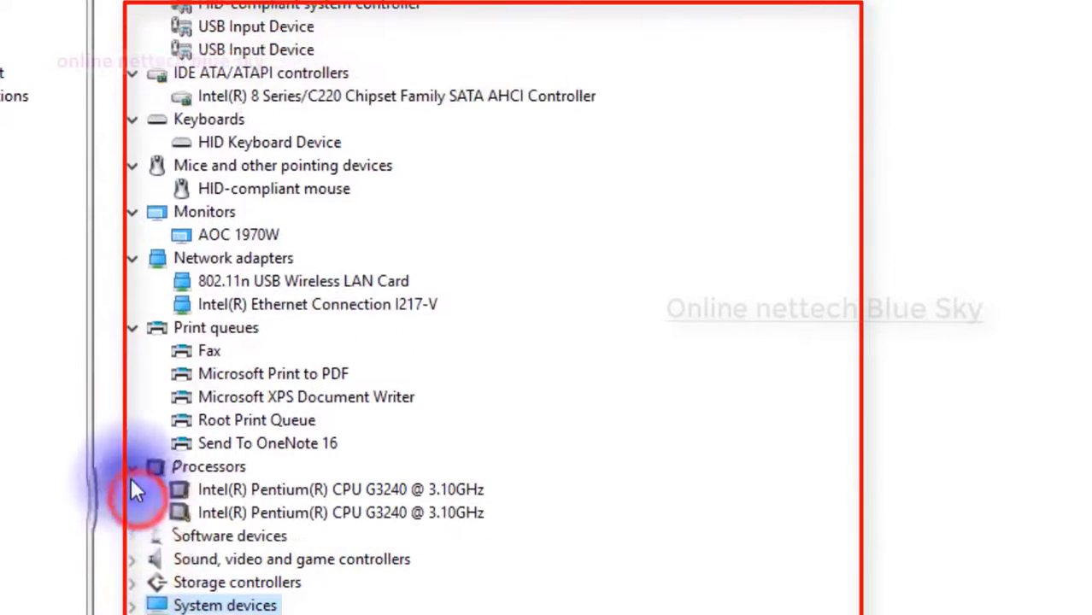
pyautogui.click(131, 469)
# - Collapse the Print queues, Network adapters, Monitors, Mice and other pointing devices, Keyboards and IDE ATA/ATAPI controllers categories
pyautogui.click(137, 378)
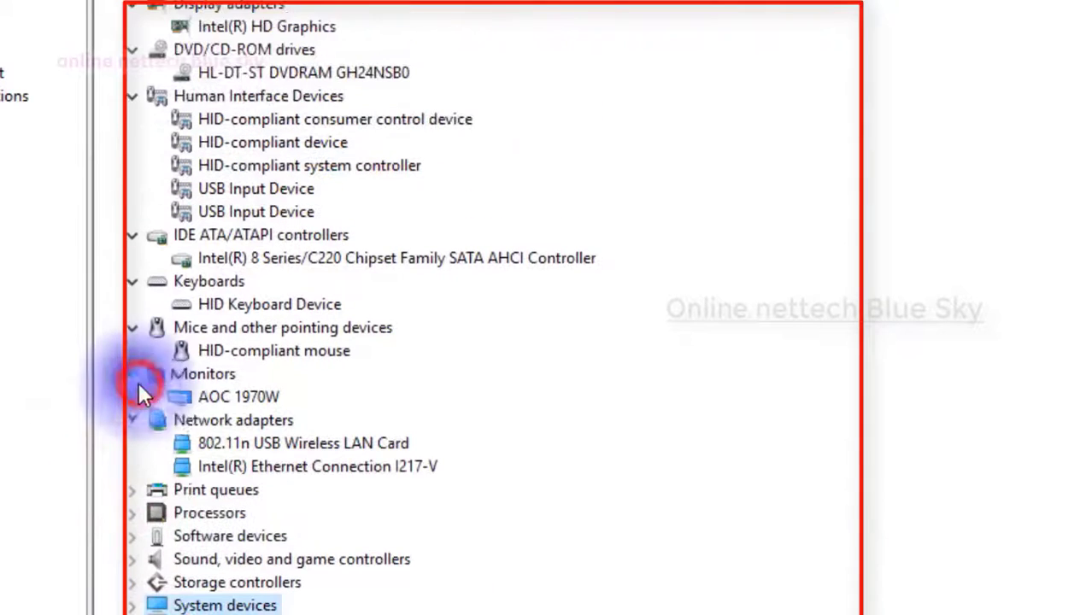
pyautogui.click(128, 419)
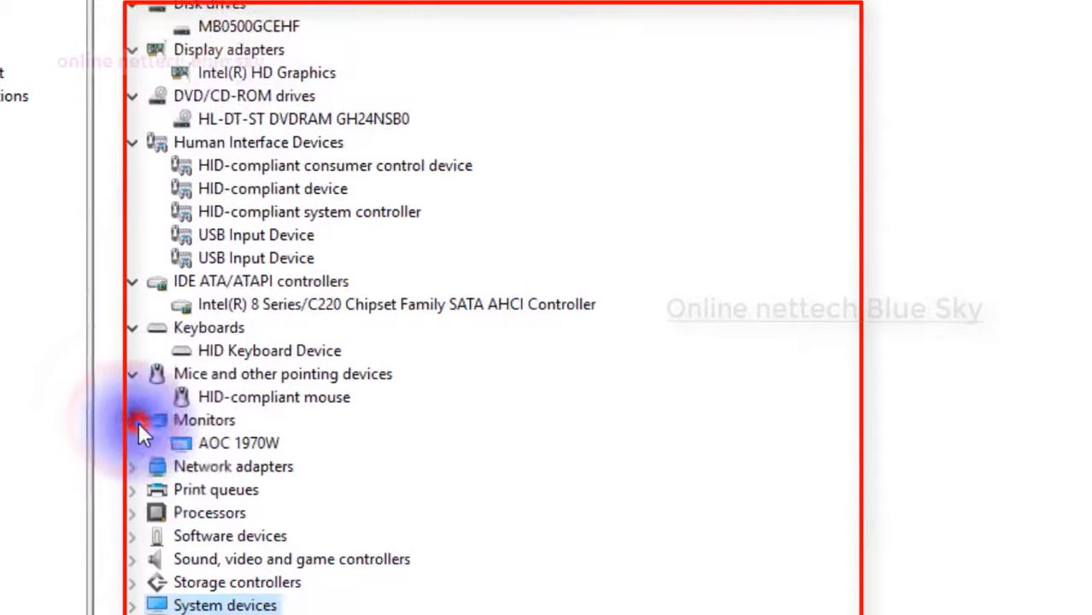
pyautogui.click(136, 420)
pyautogui.click(138, 379)
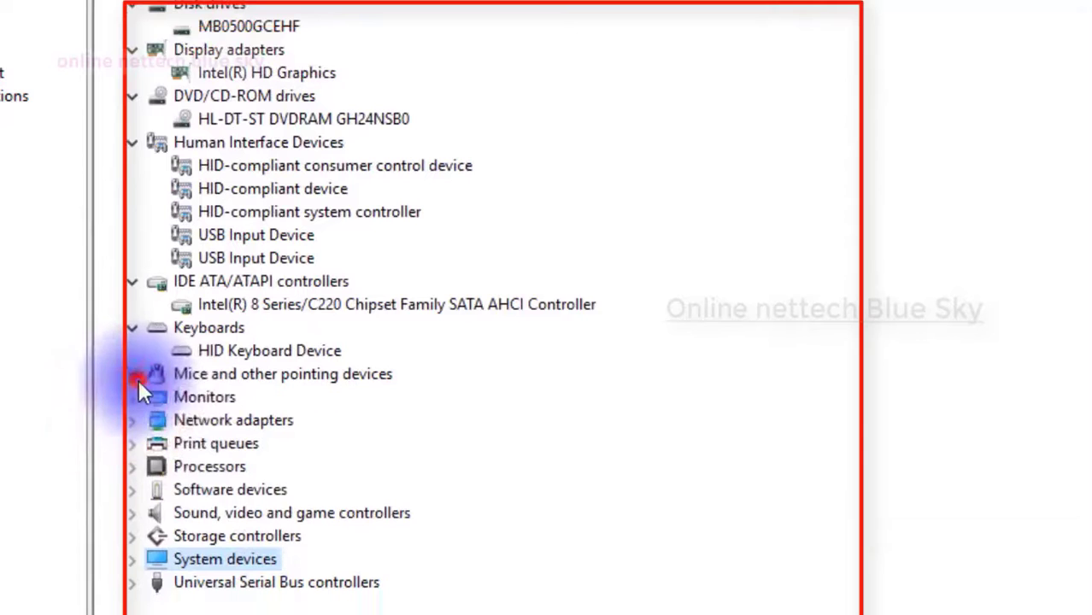
pyautogui.click(133, 329)
pyautogui.click(136, 283)
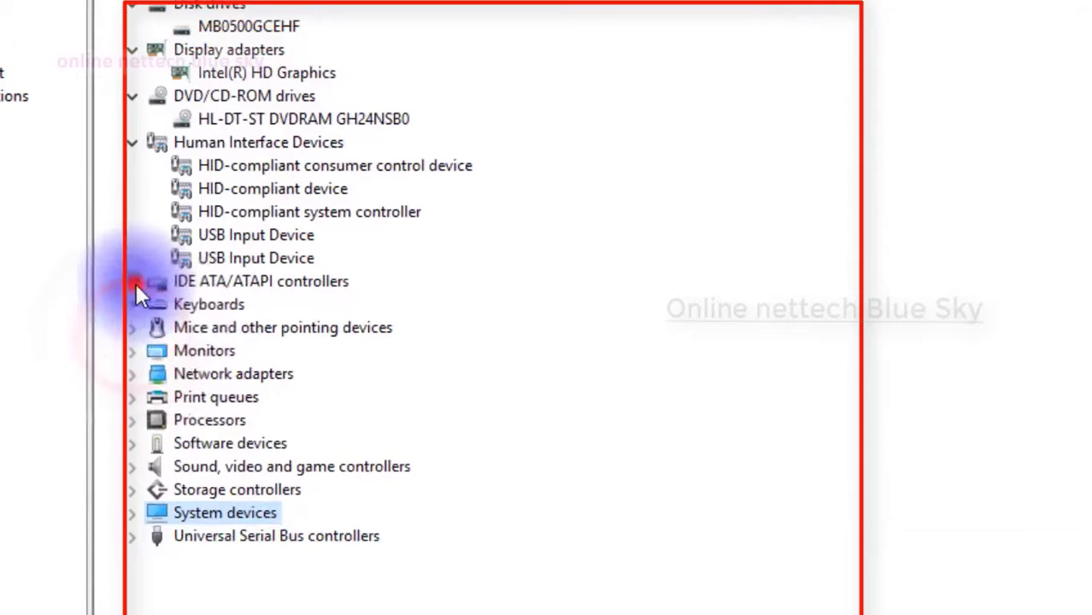
# - Collapse Human Interface Devices, DVD/CD-ROM drives, Display adapters, Disk drives and the remaining expanded categories above them
pyautogui.click(134, 142)
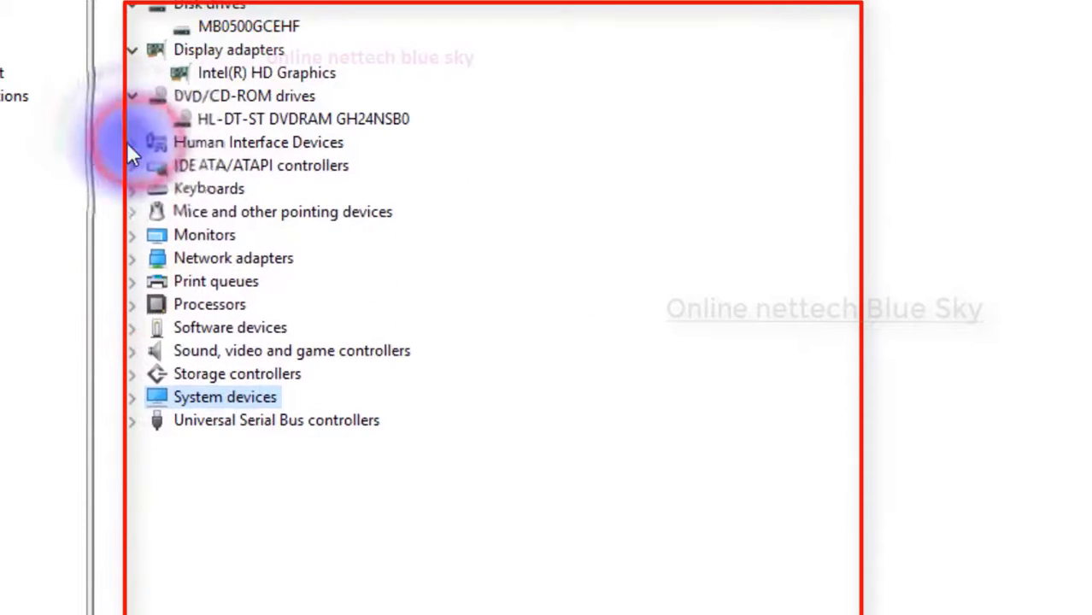
pyautogui.click(133, 97)
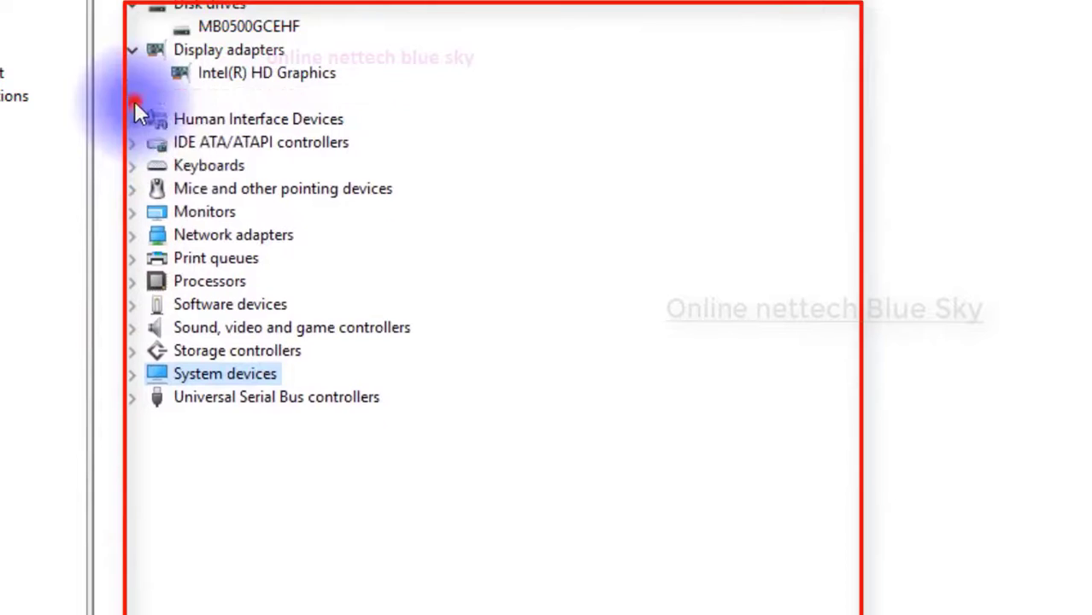
pyautogui.click(134, 53)
pyautogui.click(135, 7)
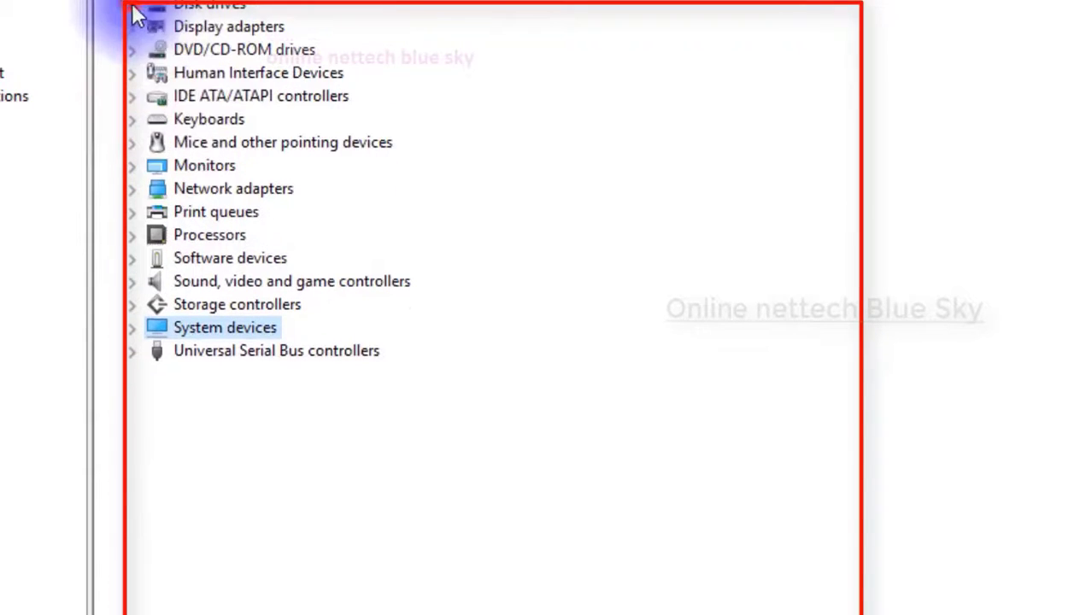
pyautogui.click(134, 0)
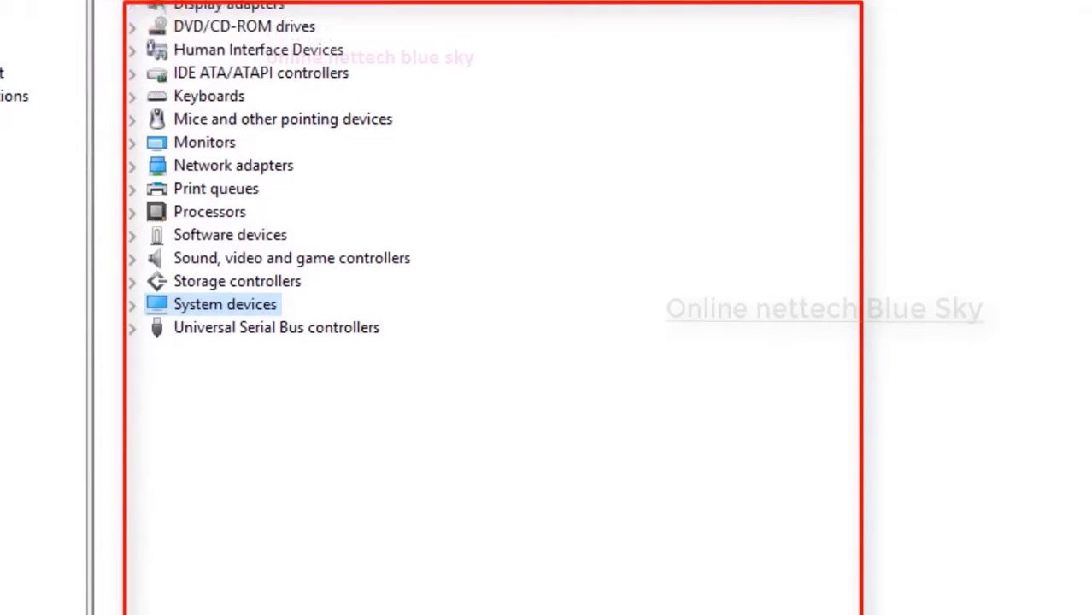
pyautogui.click(133, 0)
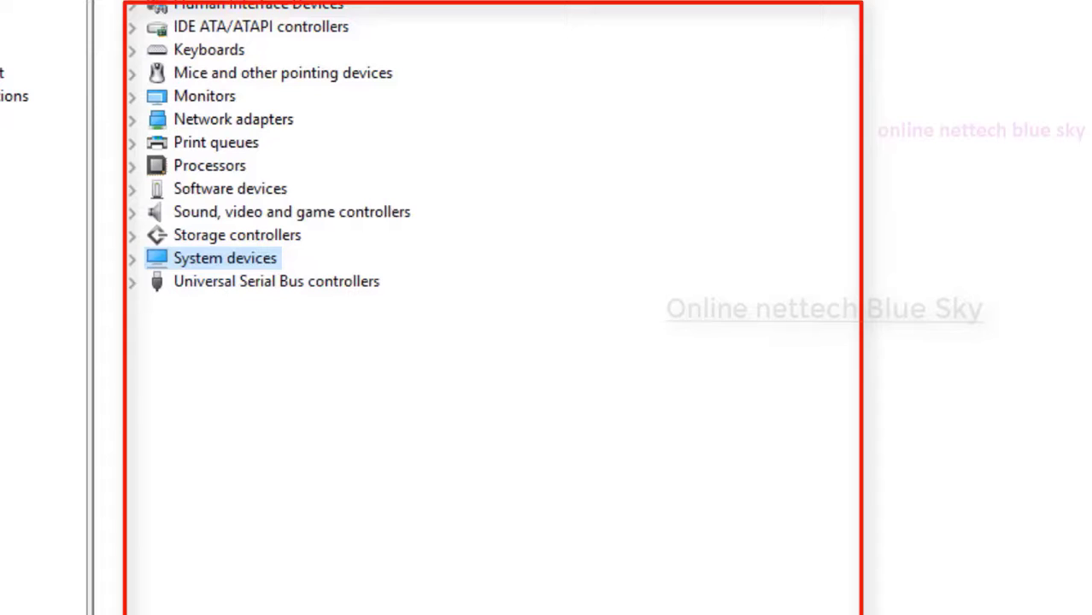
# - Expand Processors to view the available actions for the first Intel Pentium CPU G3240, and collapse the category again
pyautogui.click(135, 167)
pyautogui.click(248, 190)
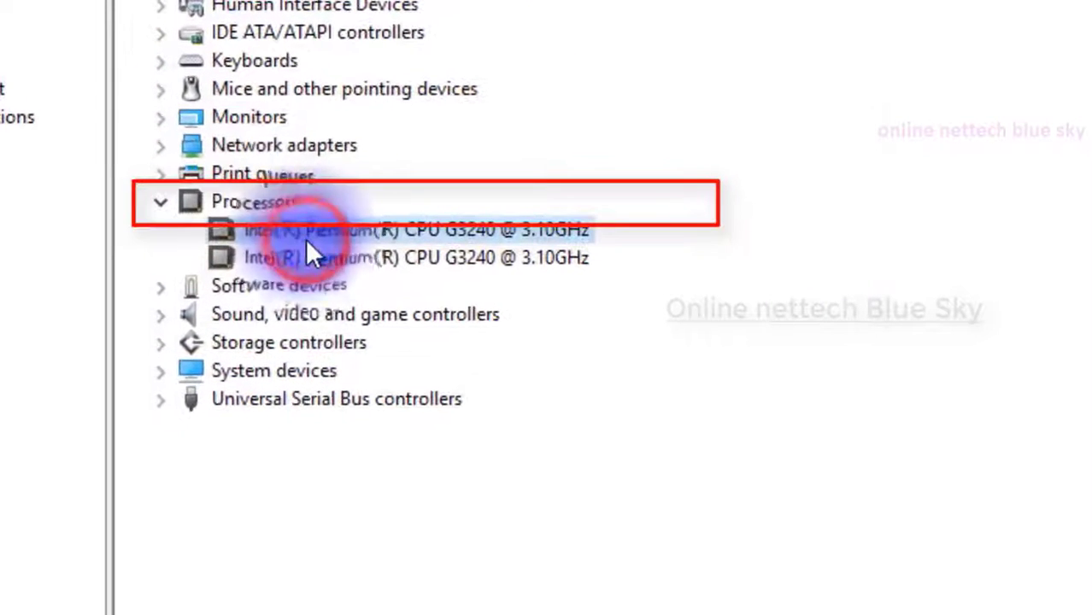
pyautogui.rightClick(307, 241)
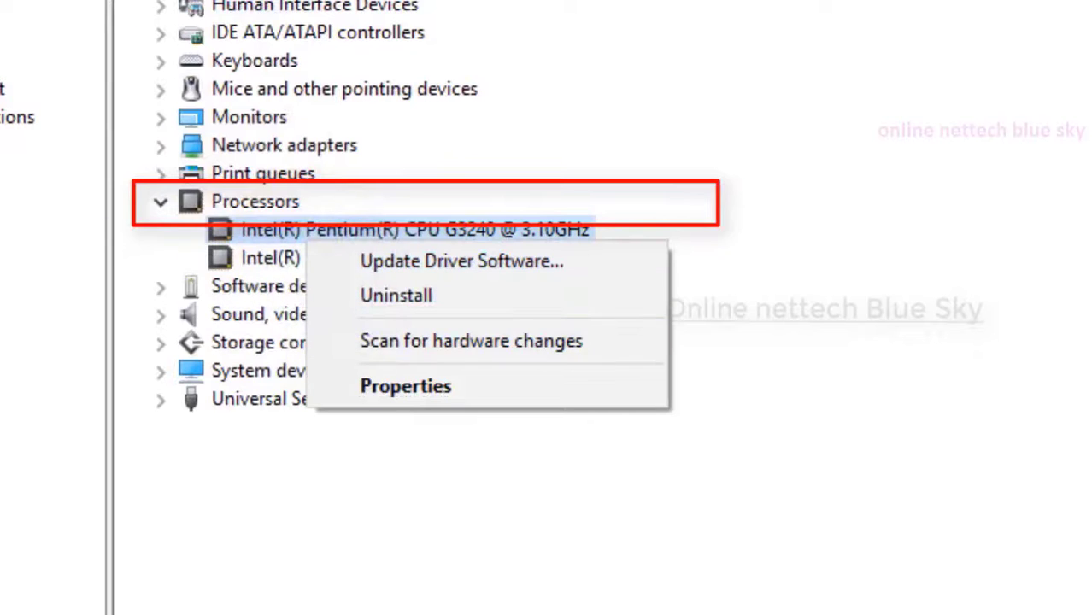
pyautogui.click(1023, 504)
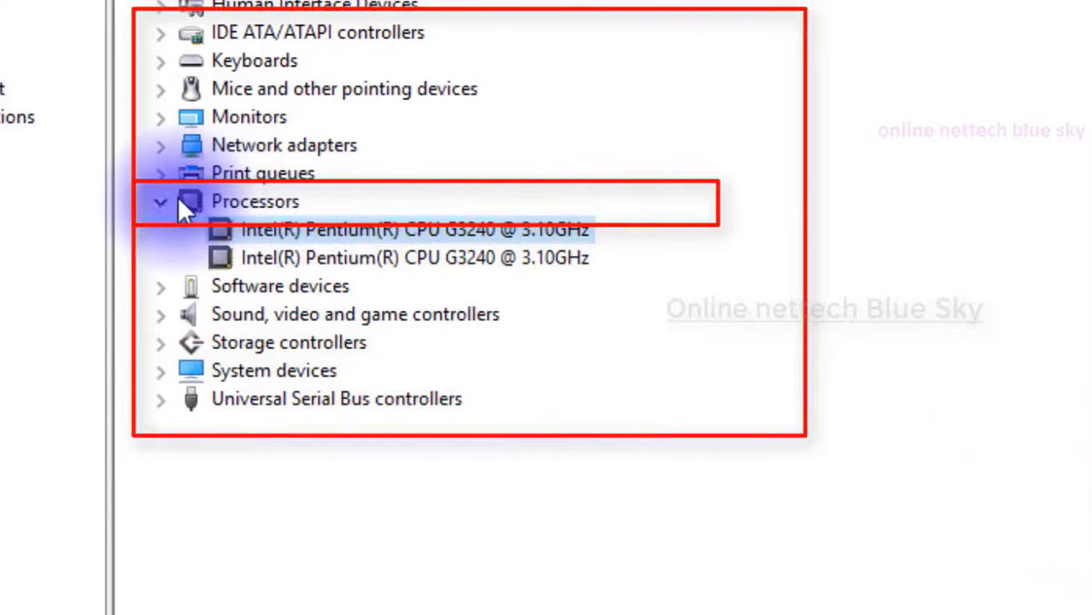
pyautogui.click(174, 198)
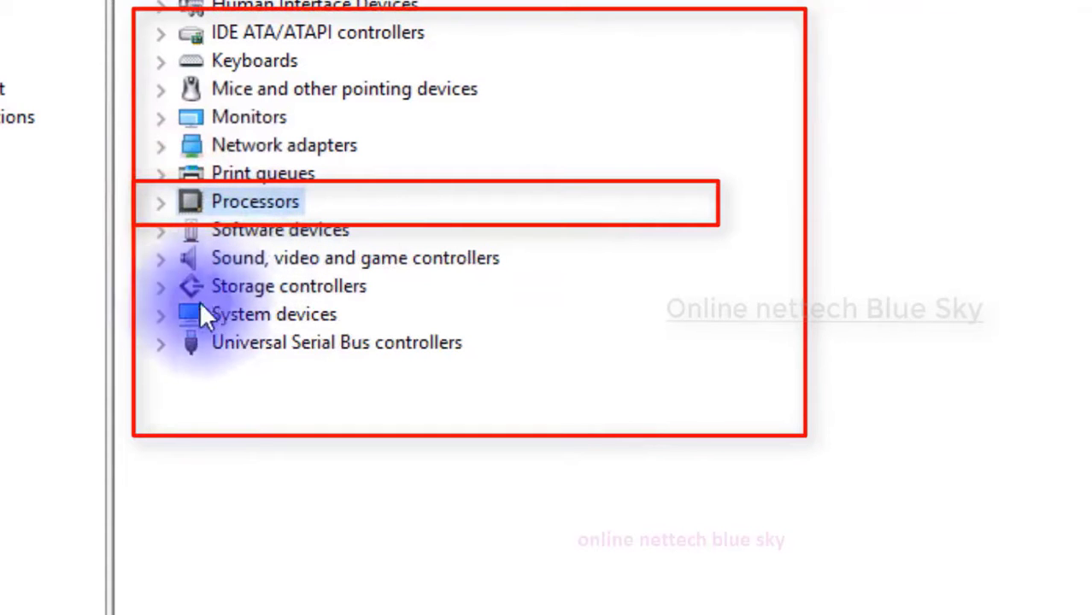
# - Expand Software devices to look at Microsoft Device Association Root Enumerator, and collapse the category again
pyautogui.click(161, 230)
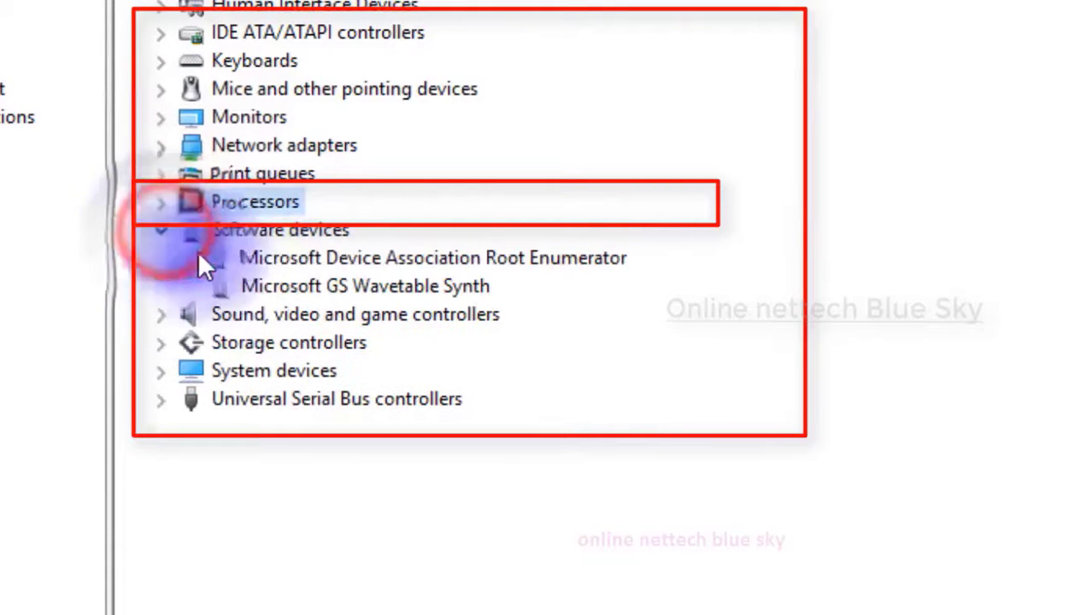
pyautogui.click(240, 261)
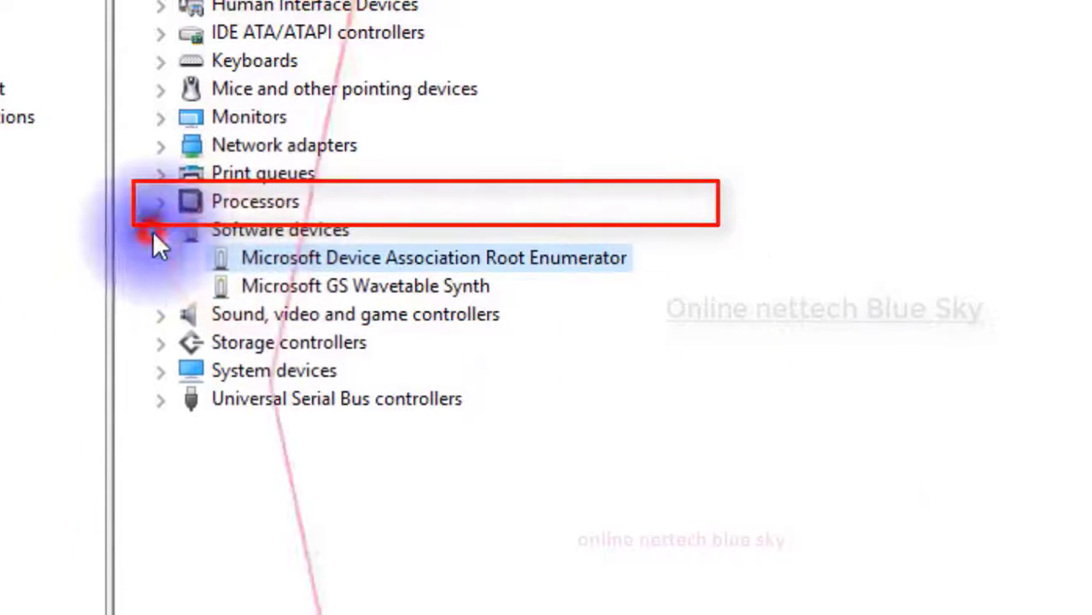
pyautogui.click(170, 227)
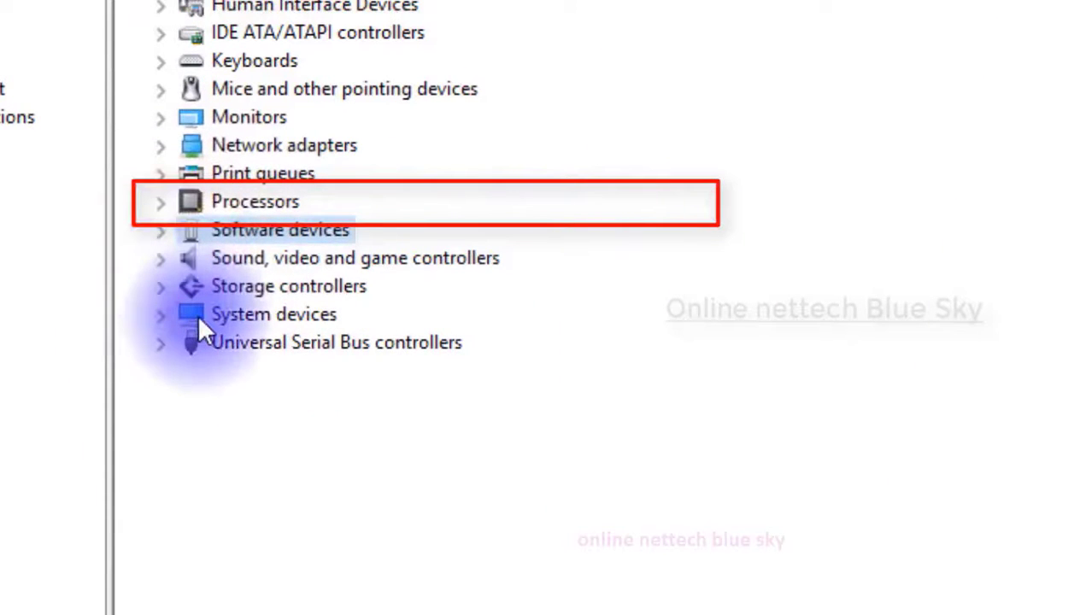
# - Scan for hardware changes from the 802.11n USB Wireless LAN Card under Network adapters, and reopen that adapter's available actions
pyautogui.click(163, 146)
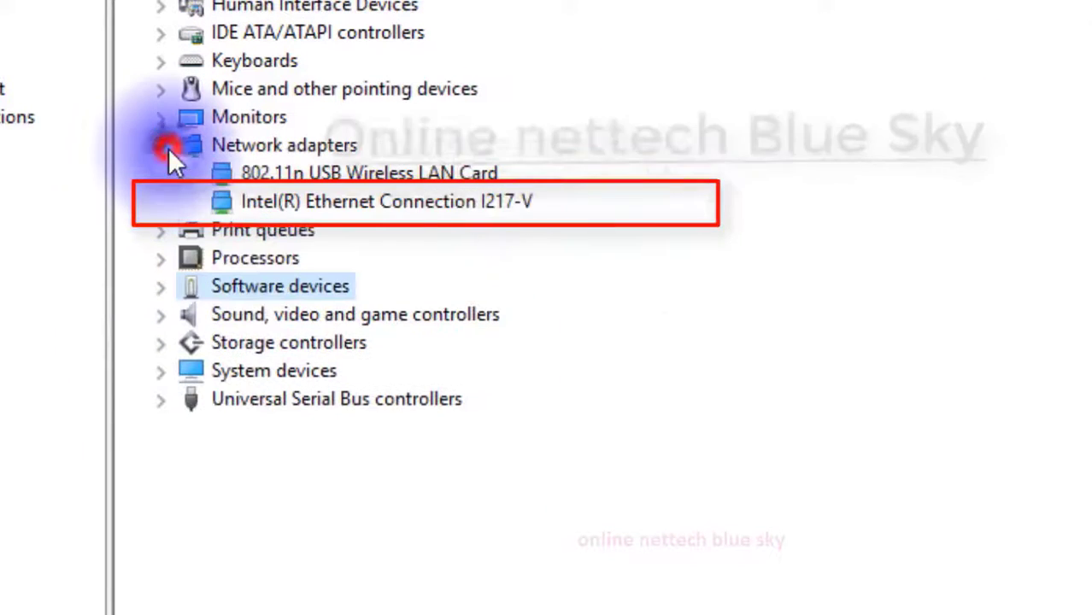
pyautogui.click(313, 175)
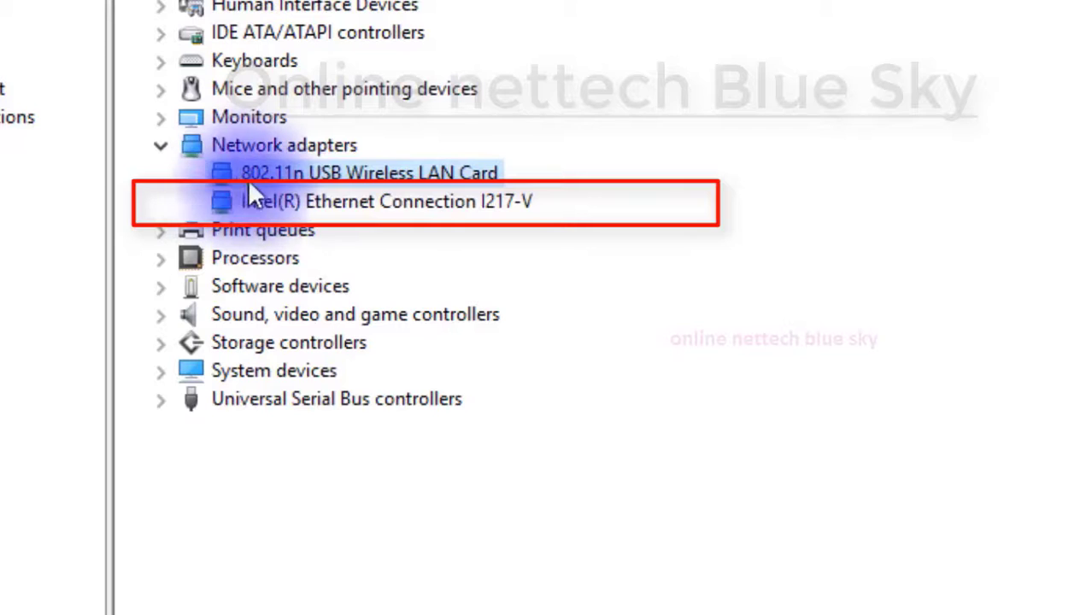
pyautogui.rightClick(363, 182)
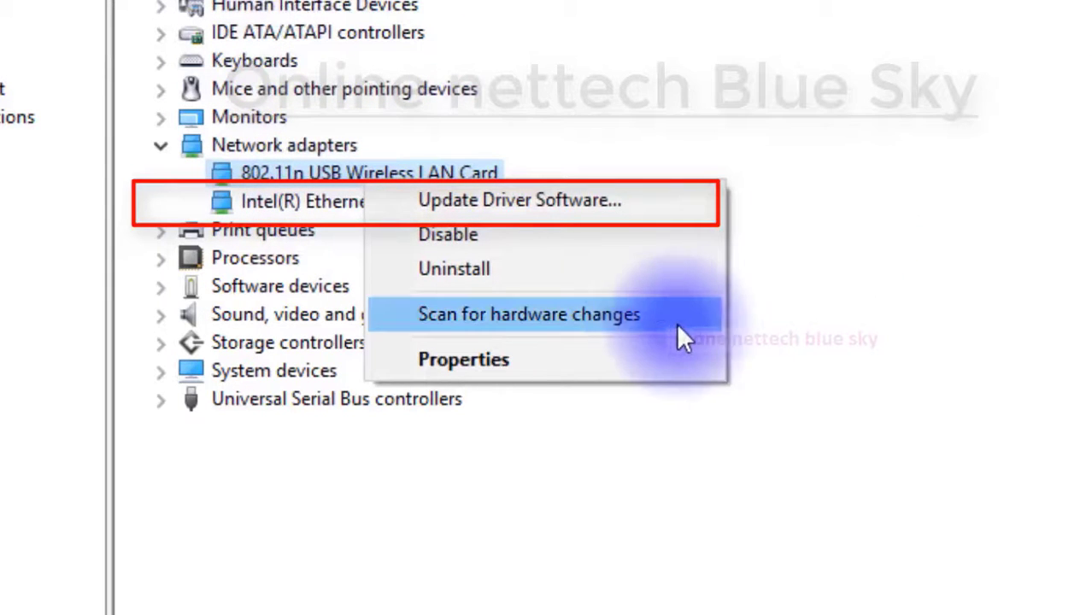
pyautogui.click(654, 325)
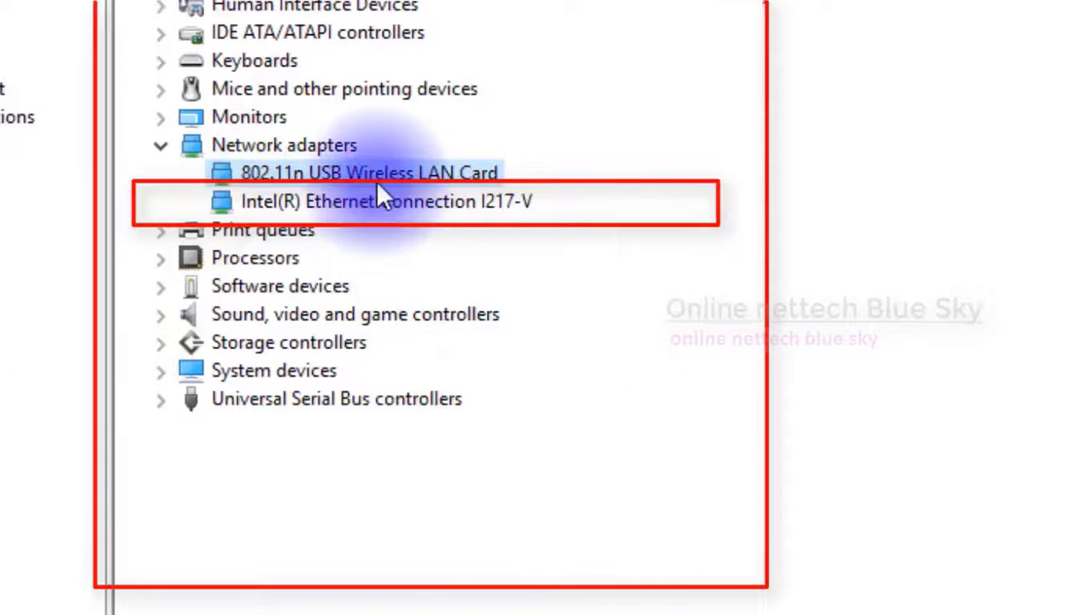
pyautogui.rightClick(386, 176)
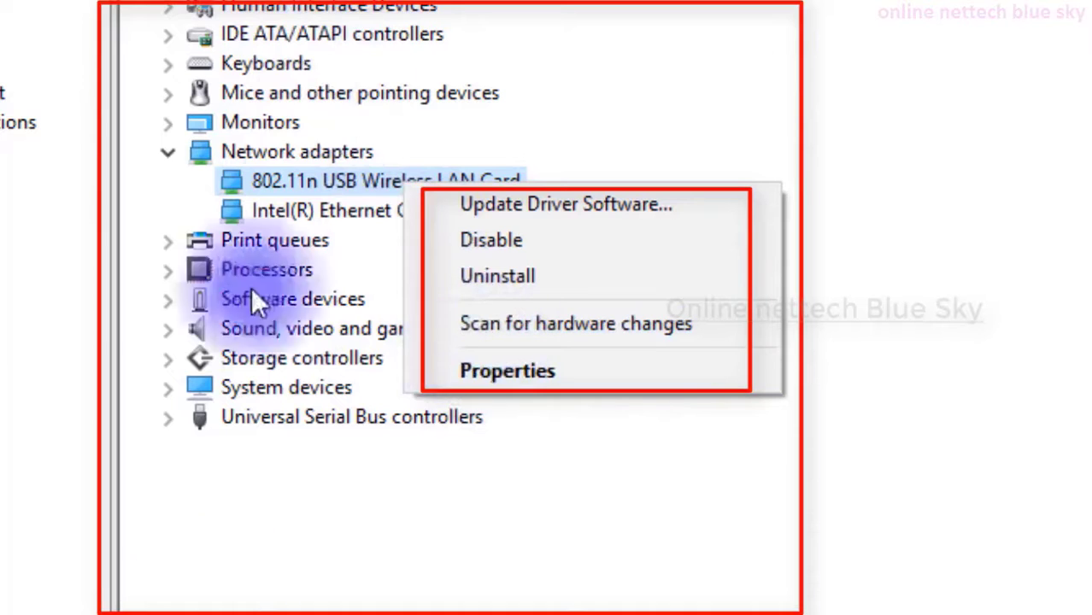
# - Open the properties of the 802.11n USB Wireless LAN Card and examine its device type, manufacturer and location
pyautogui.click(478, 378)
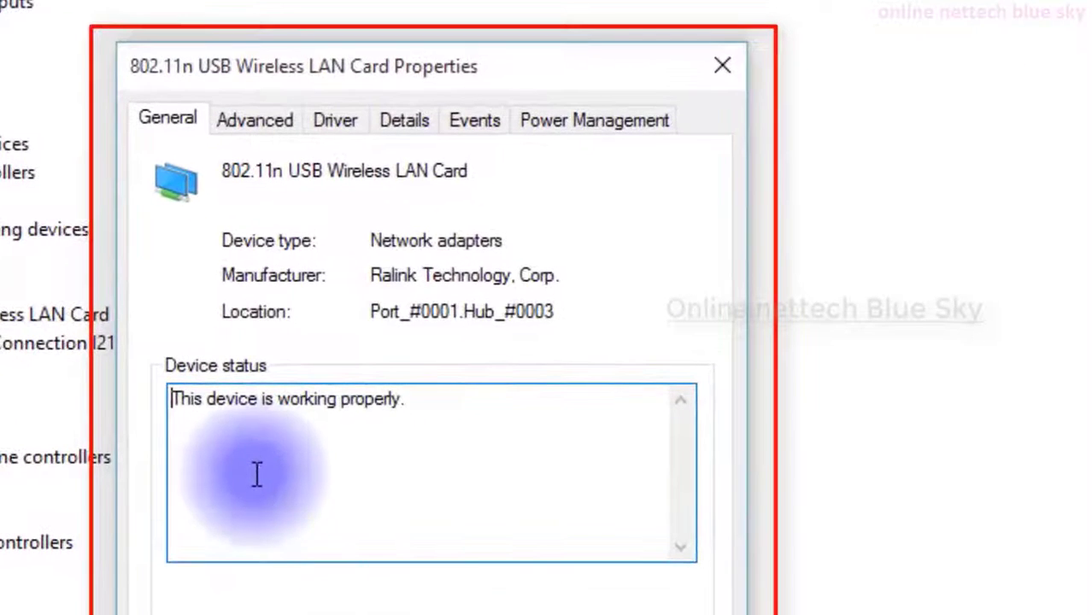
pyautogui.click(480, 186)
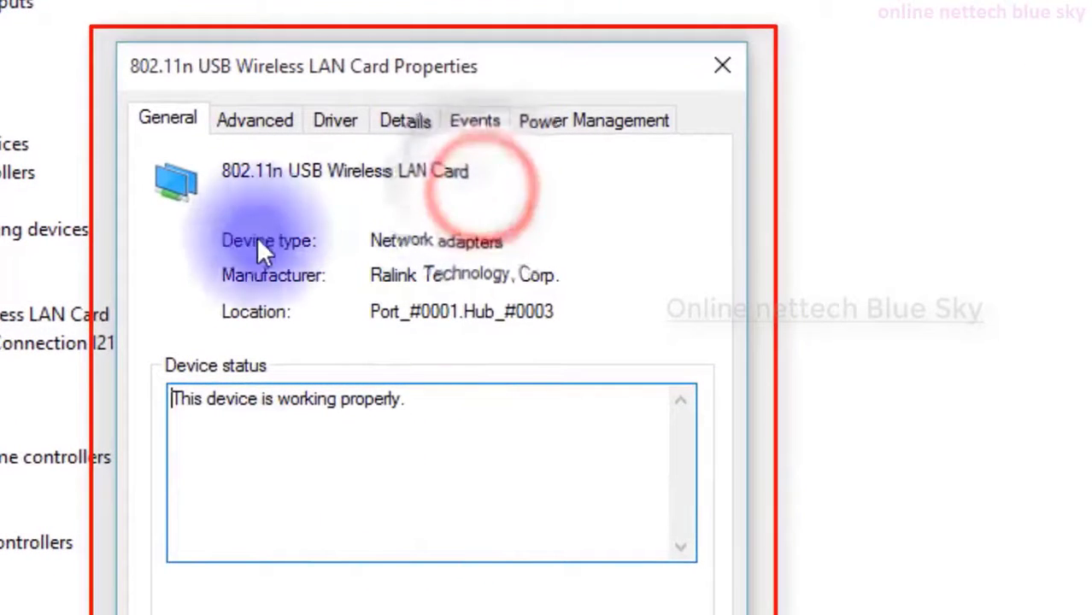
pyautogui.click(231, 259)
pyautogui.moveTo(479, 273)
pyautogui.mouseDown()
pyautogui.moveTo(451, 280)
pyautogui.moveTo(395, 350)
pyautogui.mouseUp()
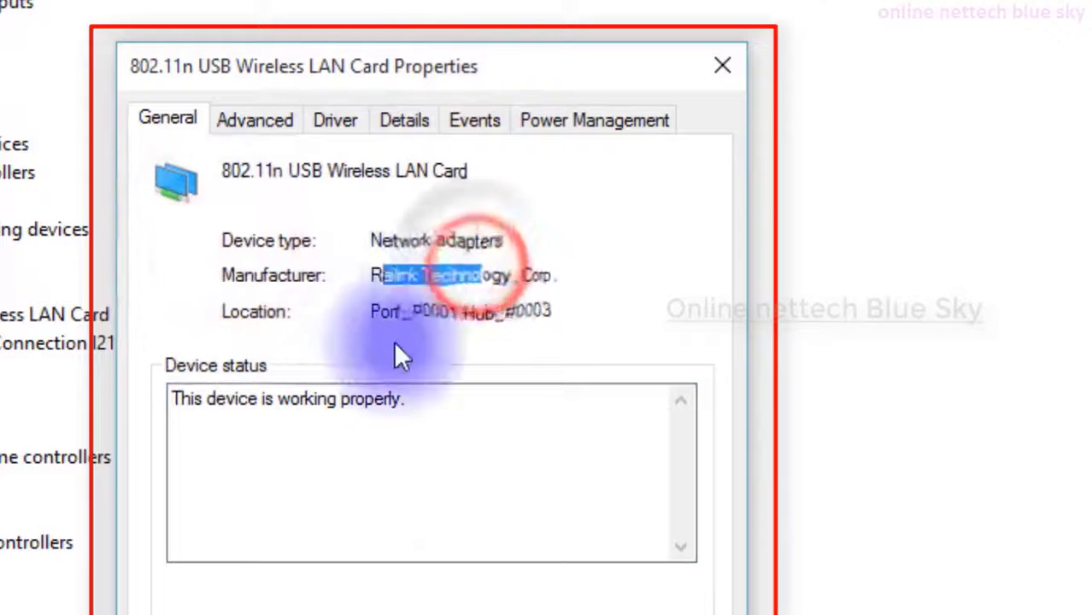
pyautogui.moveTo(551, 313); pyautogui.dragTo(257, 166)
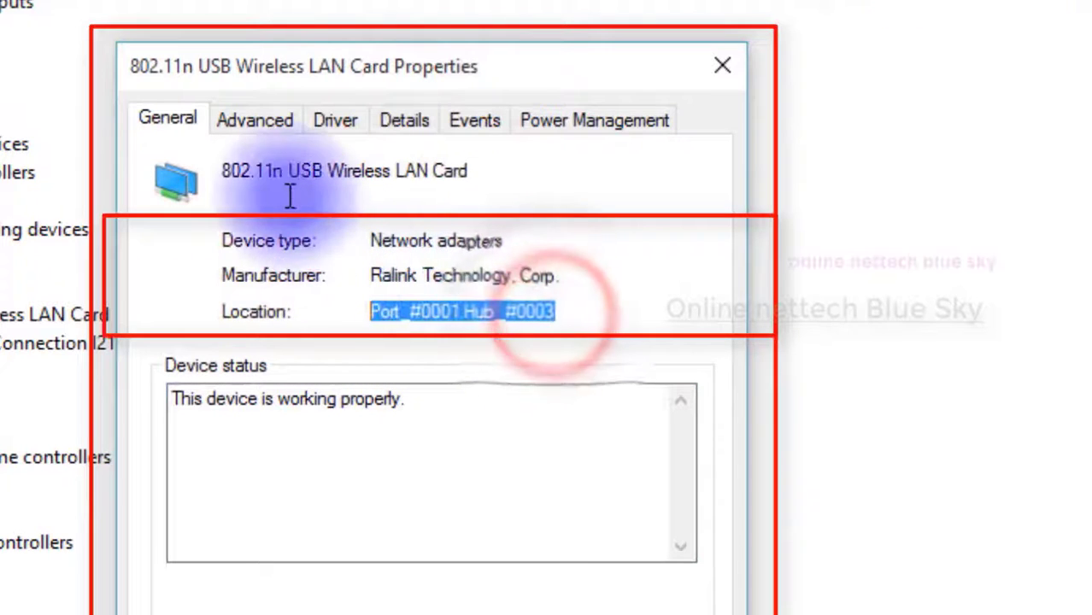
pyautogui.click(393, 335)
pyautogui.moveTo(417, 314); pyautogui.dragTo(555, 318)
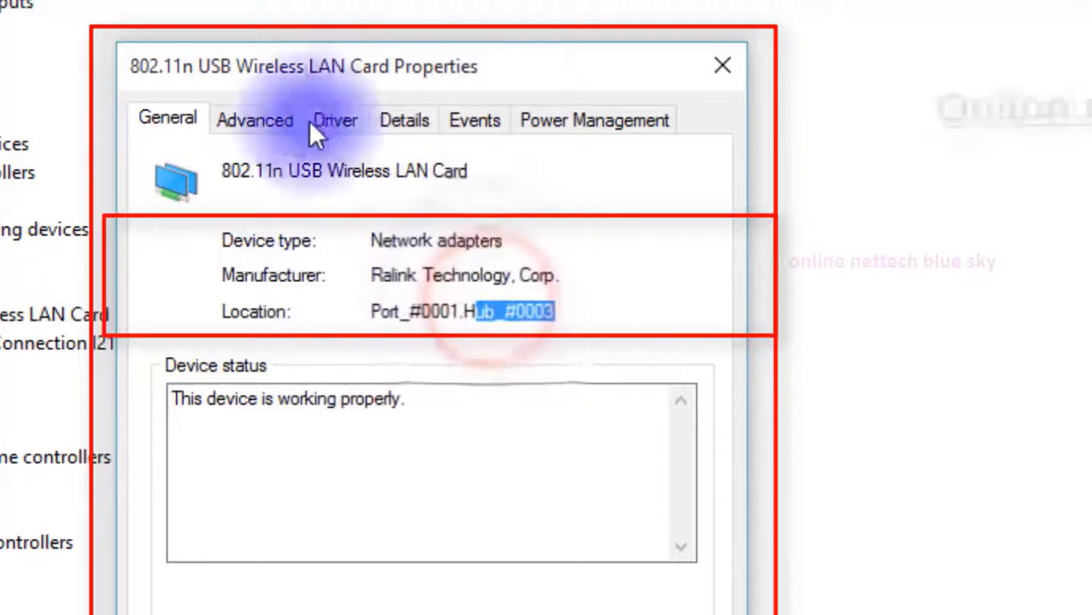
# - View the Class property and the Last known parent property in the wireless adapter's details
pyautogui.click(403, 120)
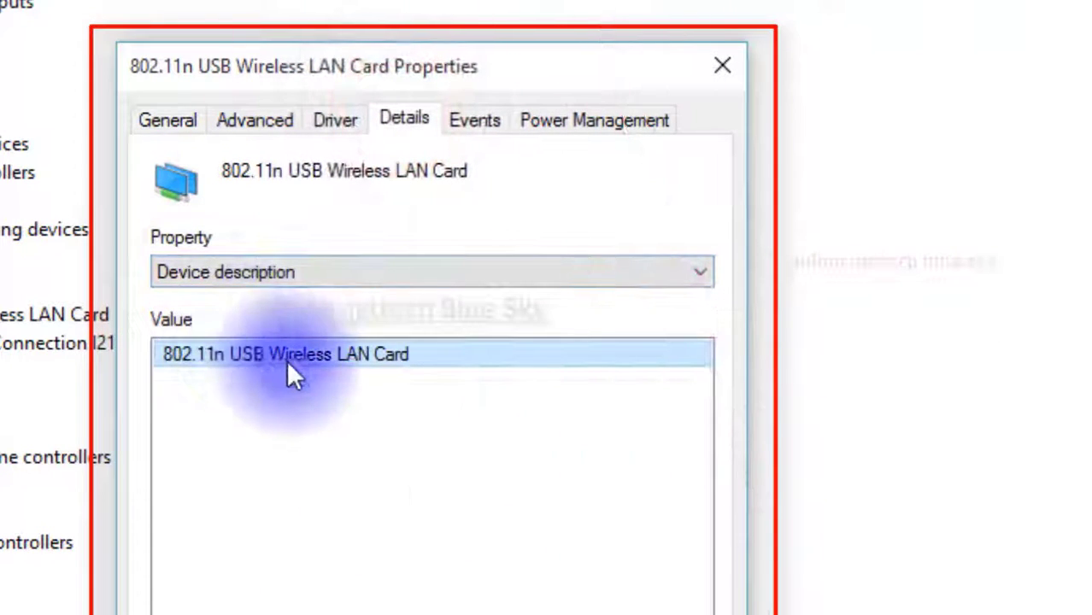
pyautogui.click(307, 280)
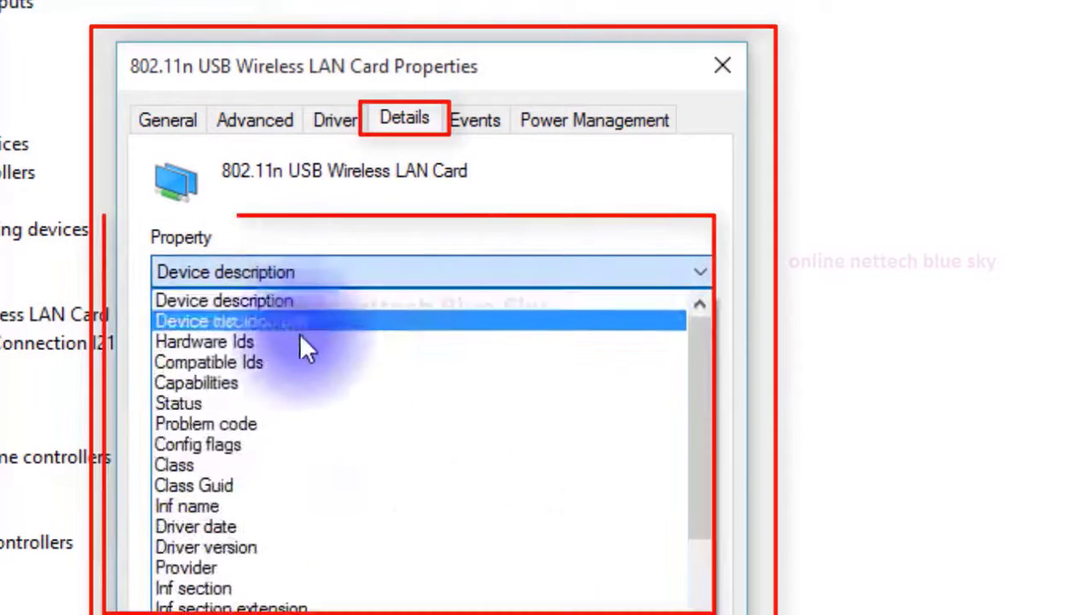
pyautogui.click(275, 461)
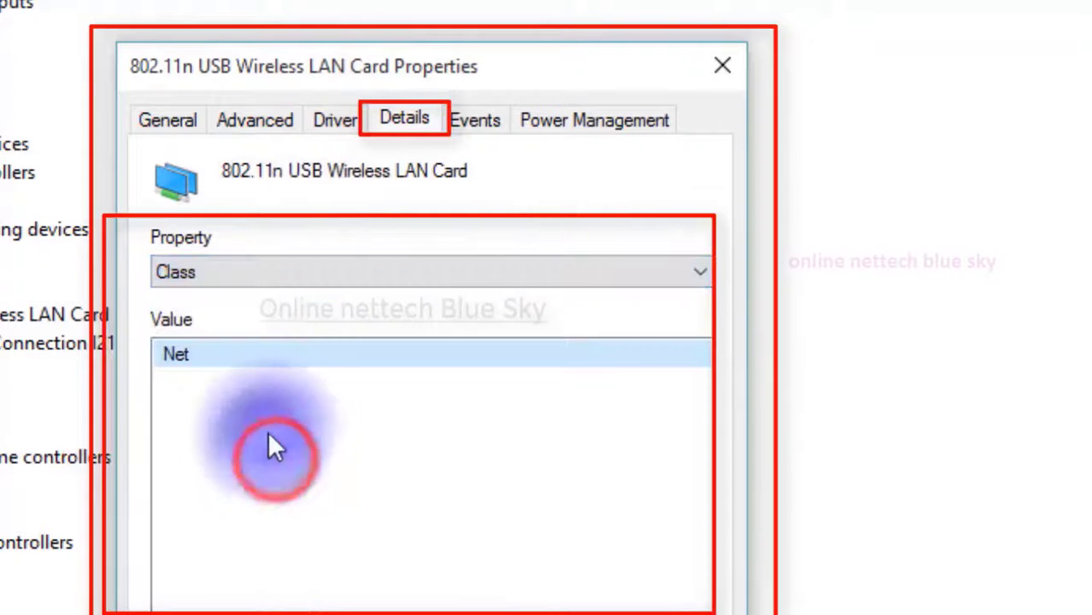
pyautogui.click(266, 273)
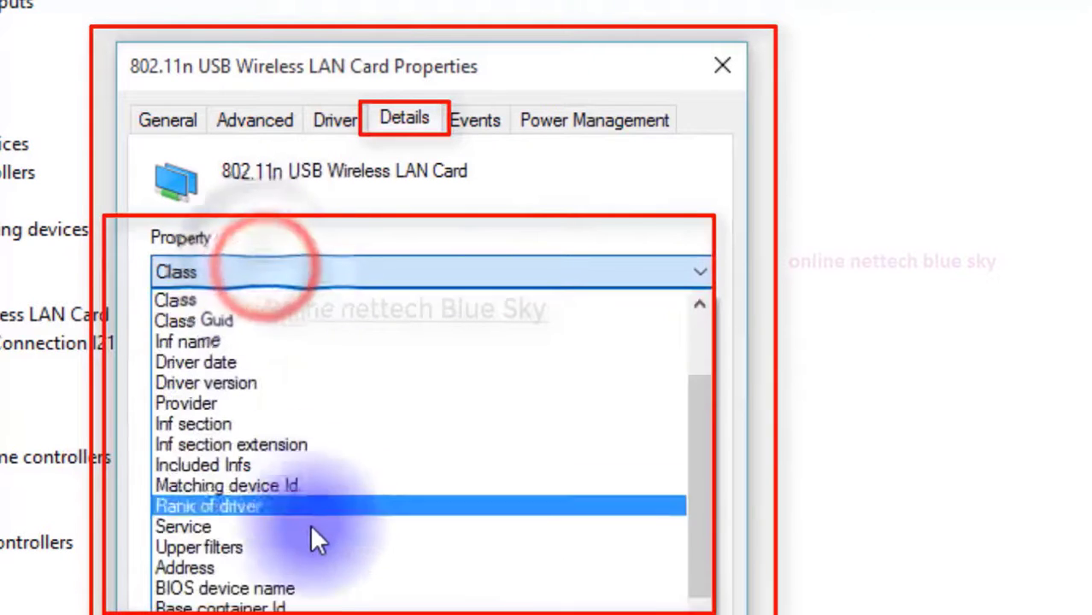
pyautogui.scroll(-2, 312, 551)
pyautogui.scroll(-9, 311, 554)
pyautogui.scroll(2, 311, 554)
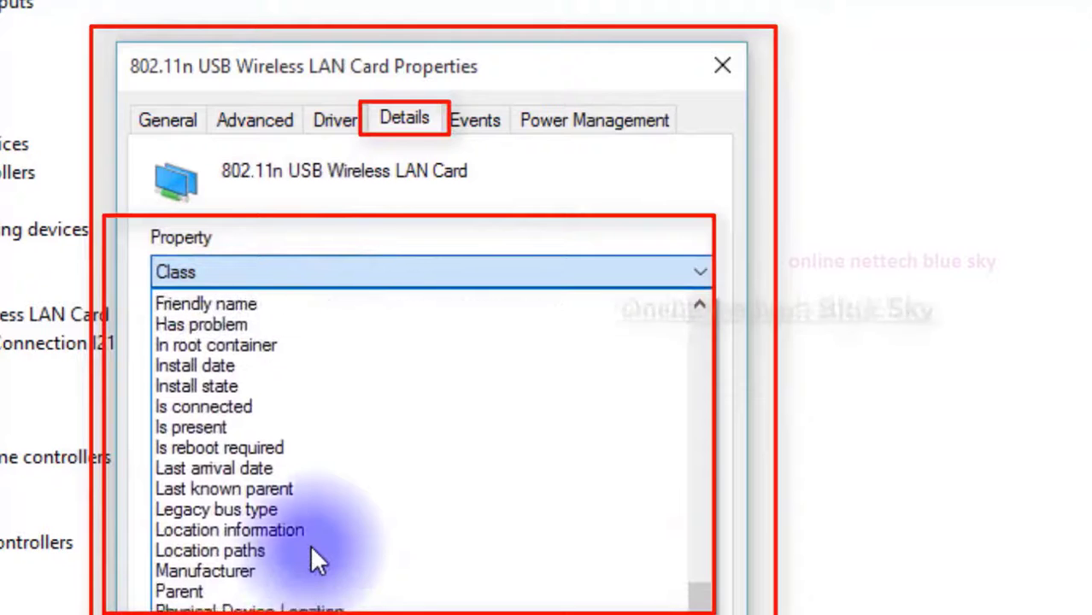
pyautogui.click(305, 527)
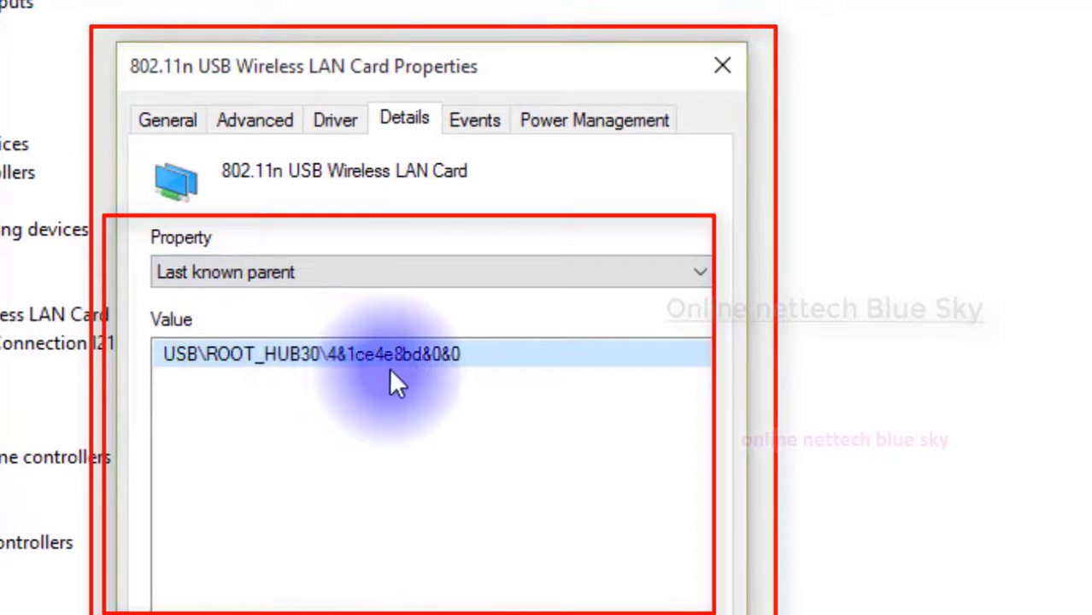
# - View the Display name property in the adapter's details, and set the shown property back to Device description
pyautogui.click(292, 273)
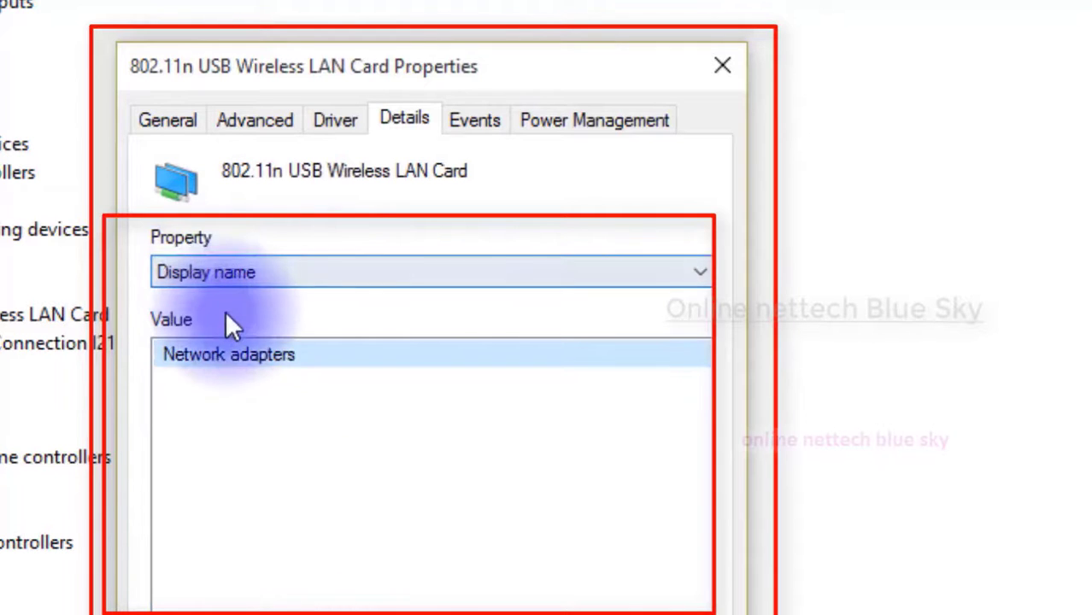
pyautogui.click(227, 272)
pyautogui.scroll(15, 209, 409)
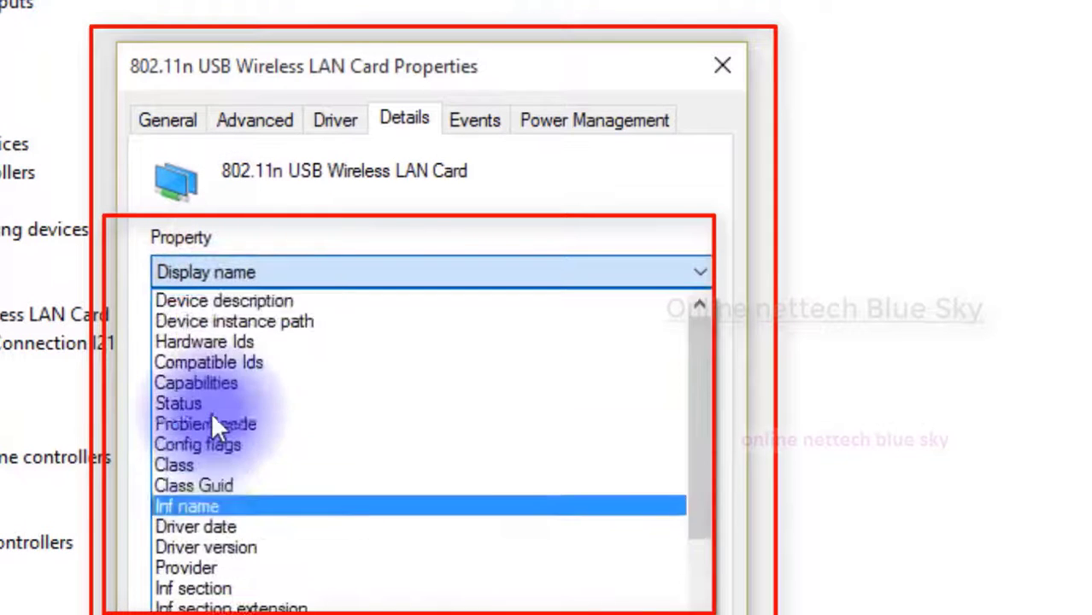
pyautogui.click(288, 304)
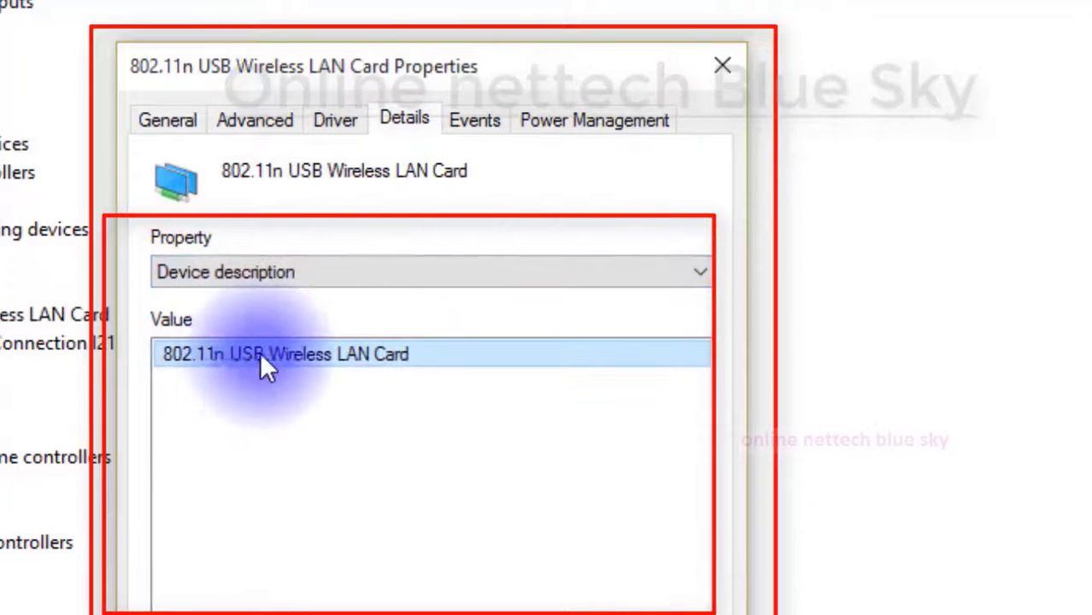
# - Review the adapter's advanced properties, including the value options of AP Mode Force BW20, Roaming Sensitivity and Country Region (2.4GHz)
pyautogui.click(245, 117)
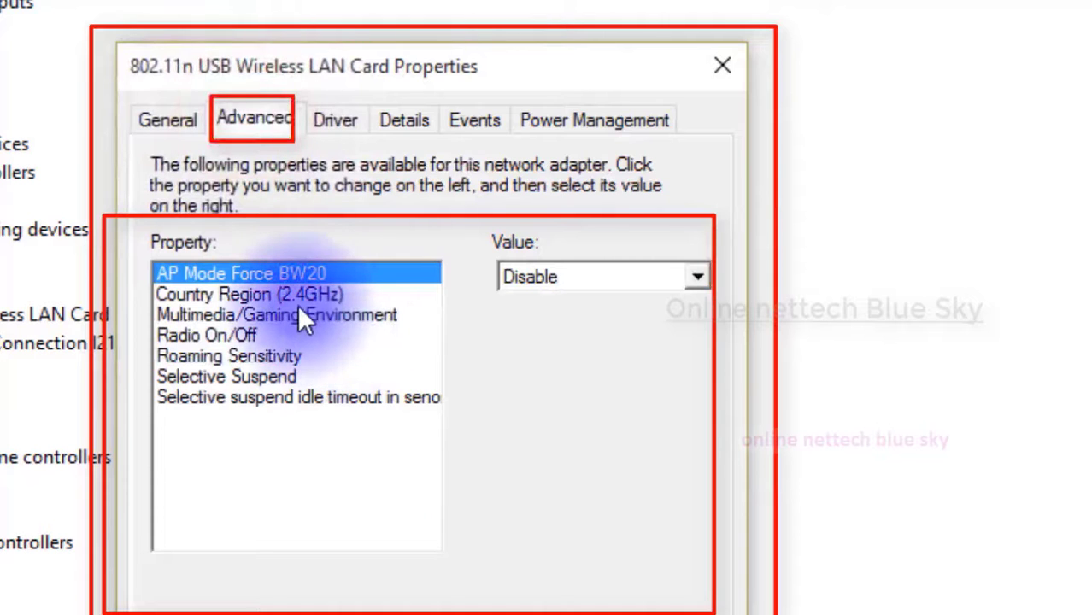
pyautogui.click(694, 275)
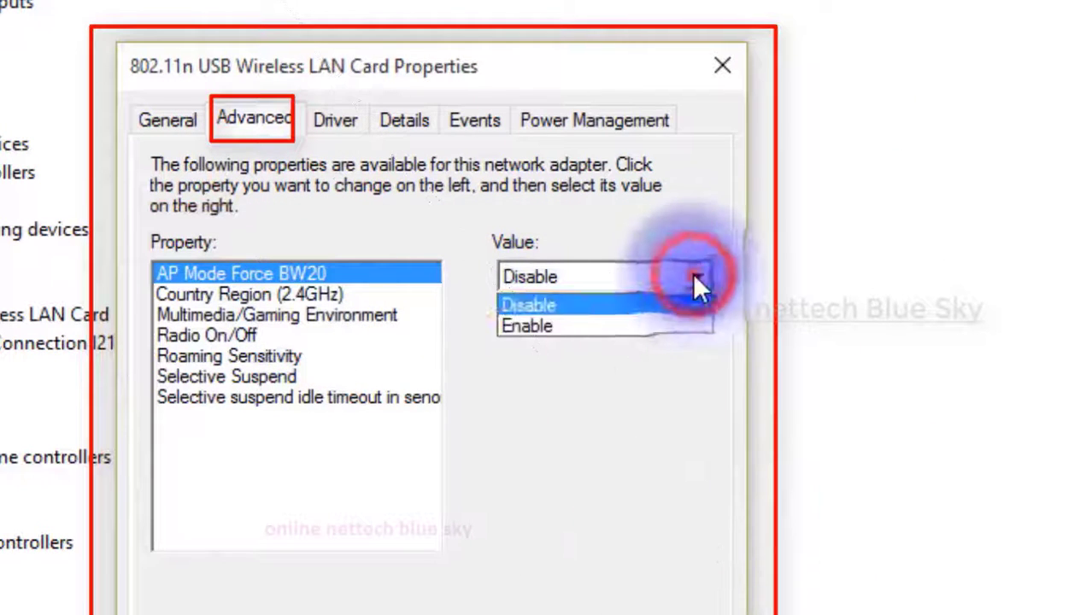
pyautogui.click(694, 275)
pyautogui.click(226, 312)
pyautogui.click(226, 353)
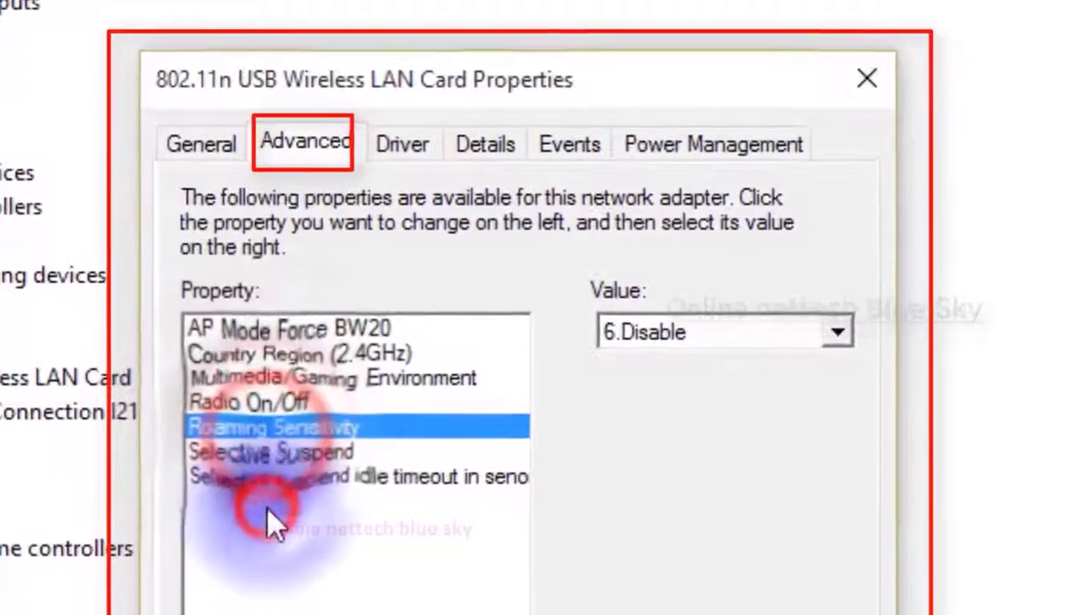
pyautogui.click(288, 479)
pyautogui.click(290, 430)
pyautogui.click(309, 353)
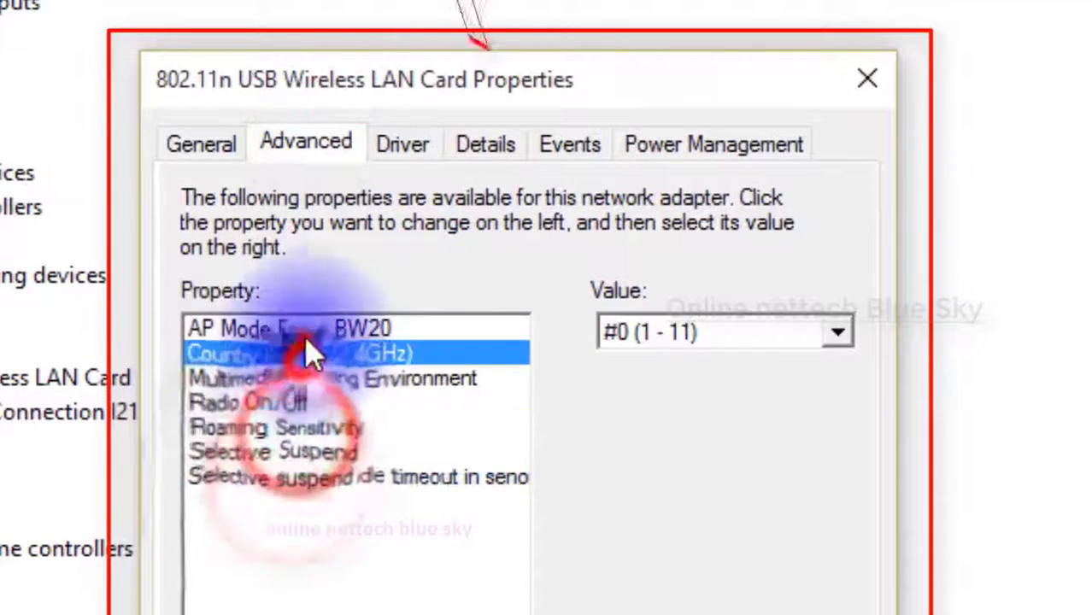
pyautogui.click(358, 328)
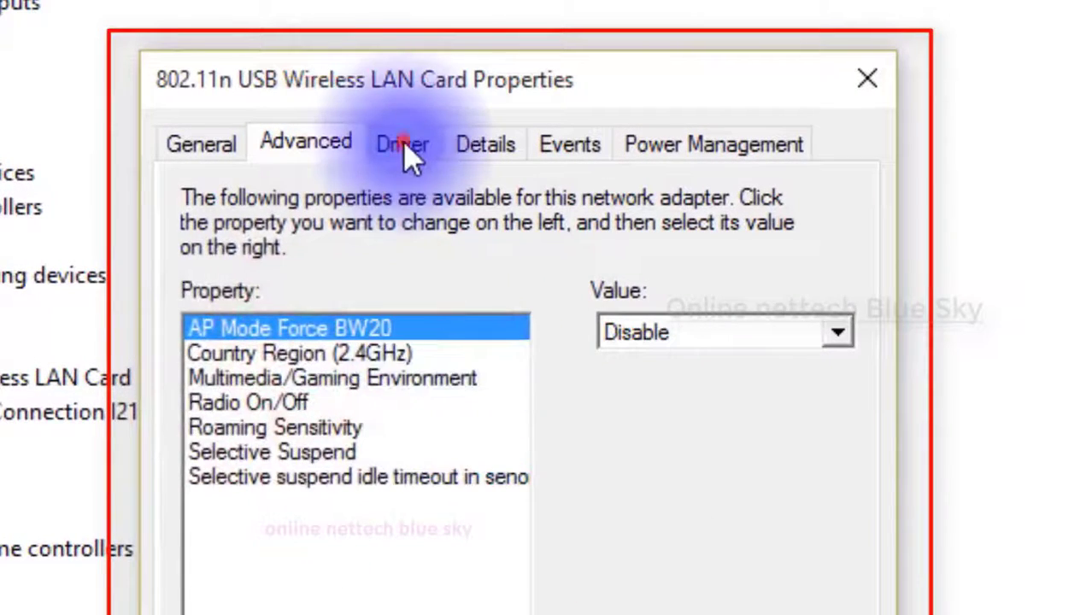
# - Open the driver file details of the wireless adapter and go through the listed files from netr28ux.sys to RaCoInstx.dll
pyautogui.click(415, 147)
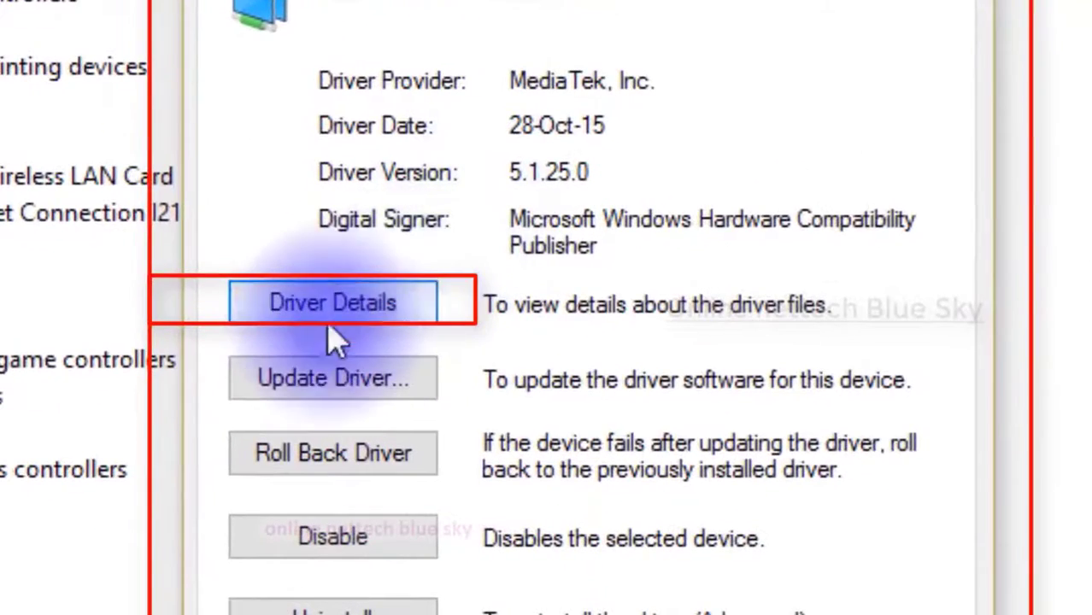
pyautogui.click(326, 308)
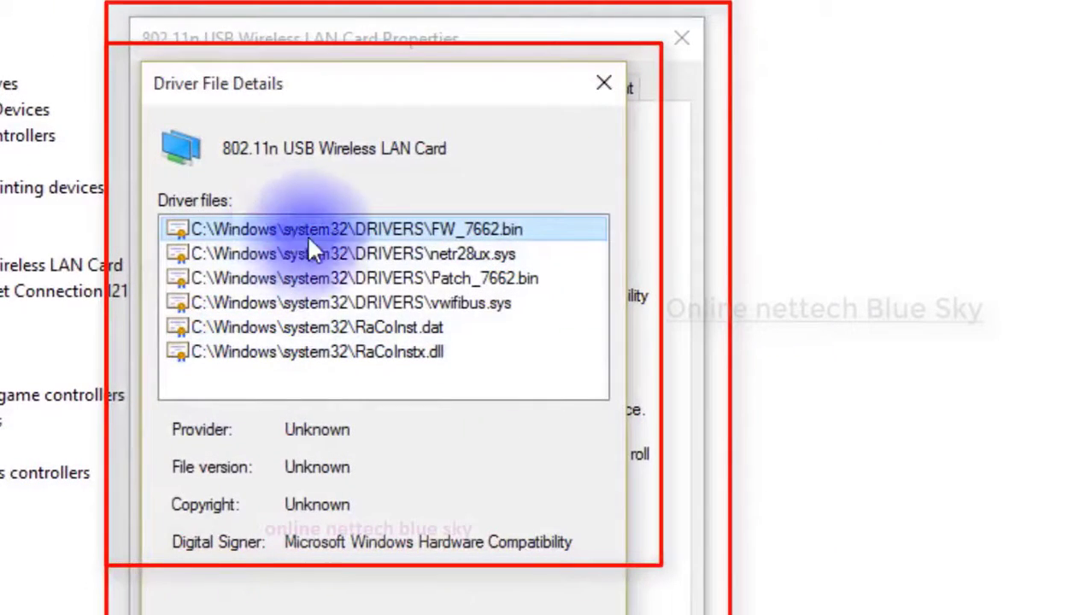
pyautogui.click(337, 253)
pyautogui.click(336, 275)
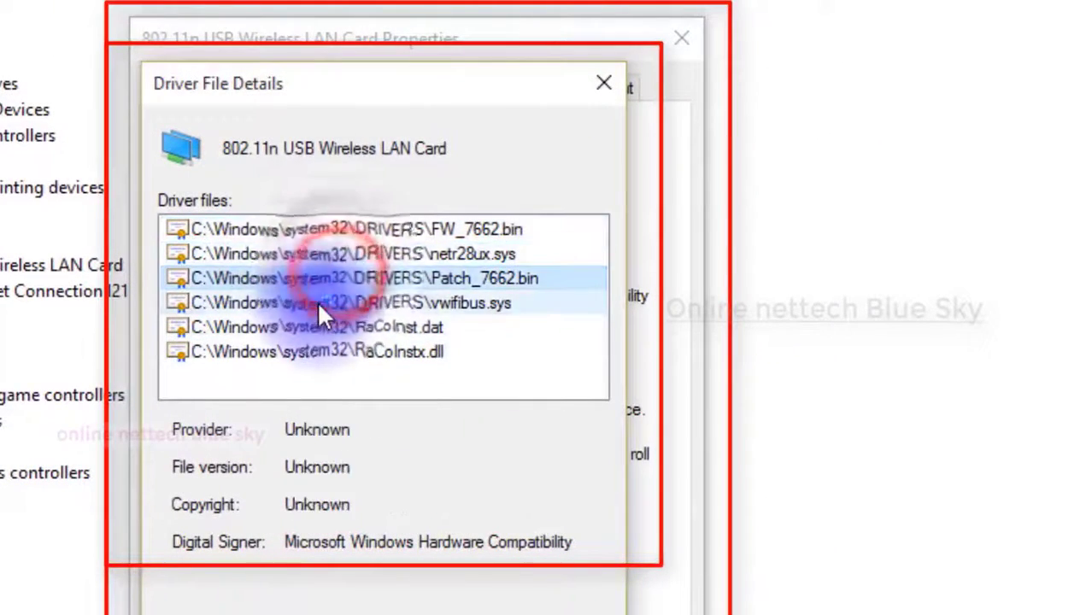
pyautogui.click(316, 303)
pyautogui.click(277, 328)
pyautogui.click(270, 353)
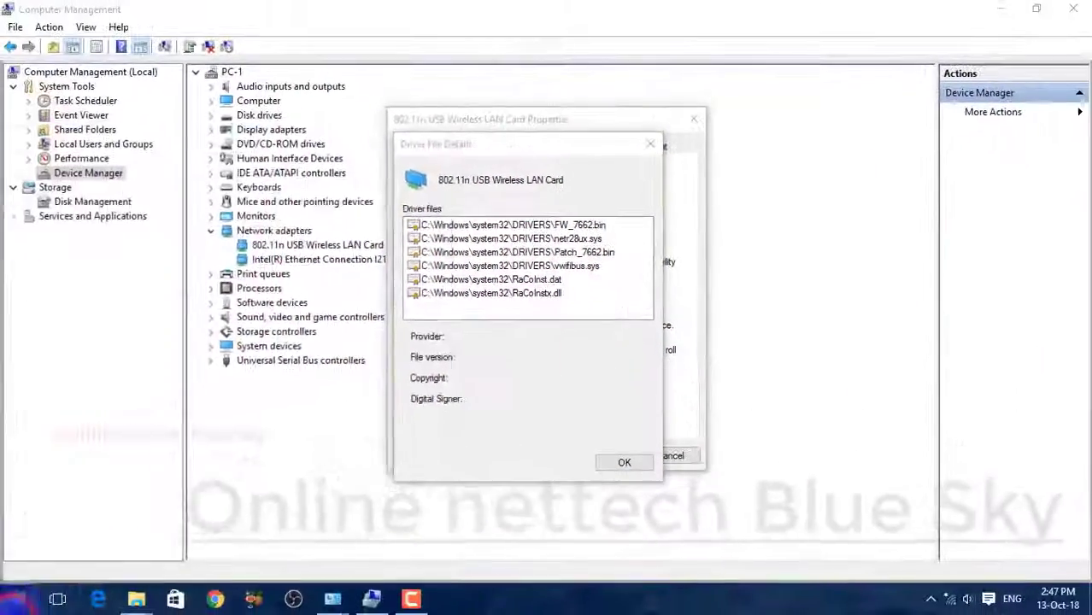
# - Switch to File Explorer, open the Windows folder on Local Disk (C:) and browse through its subfolders
pyautogui.click(17, 600)
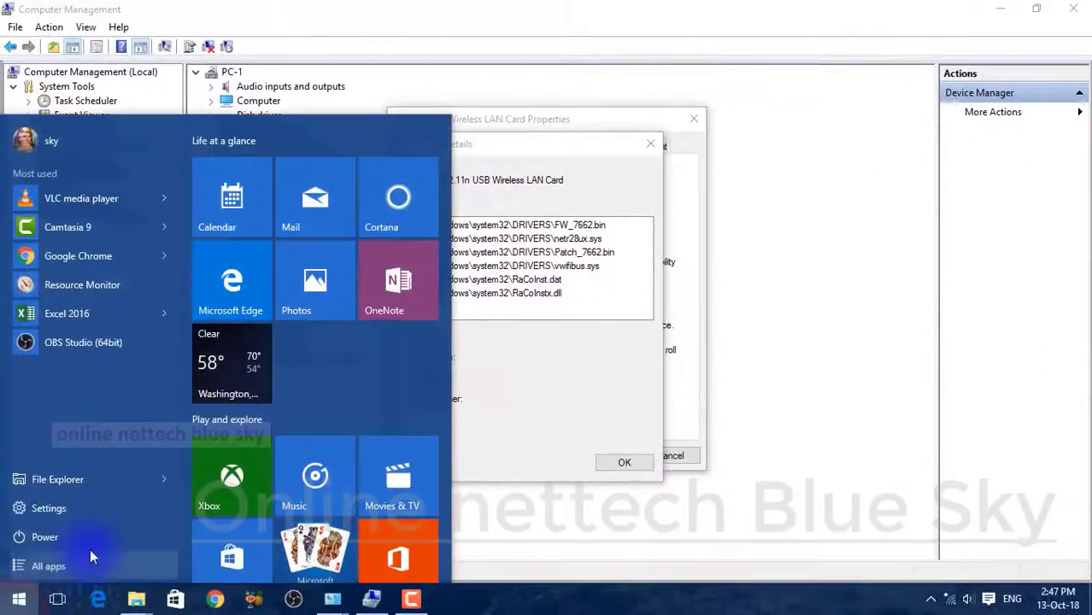
pyautogui.click(120, 479)
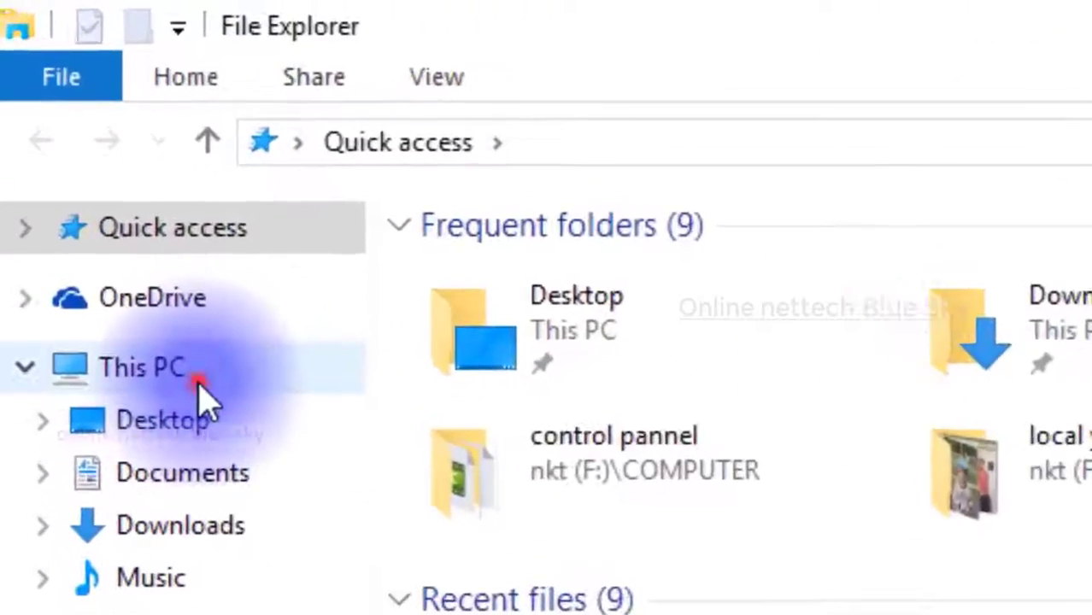
pyautogui.click(72, 139)
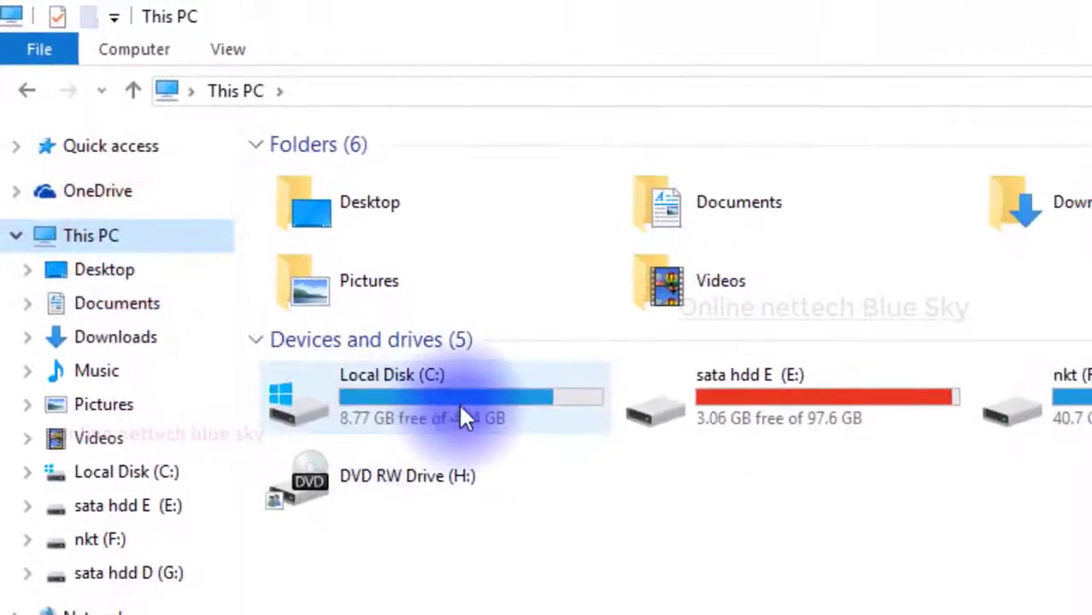
pyautogui.doubleClick(683, 602)
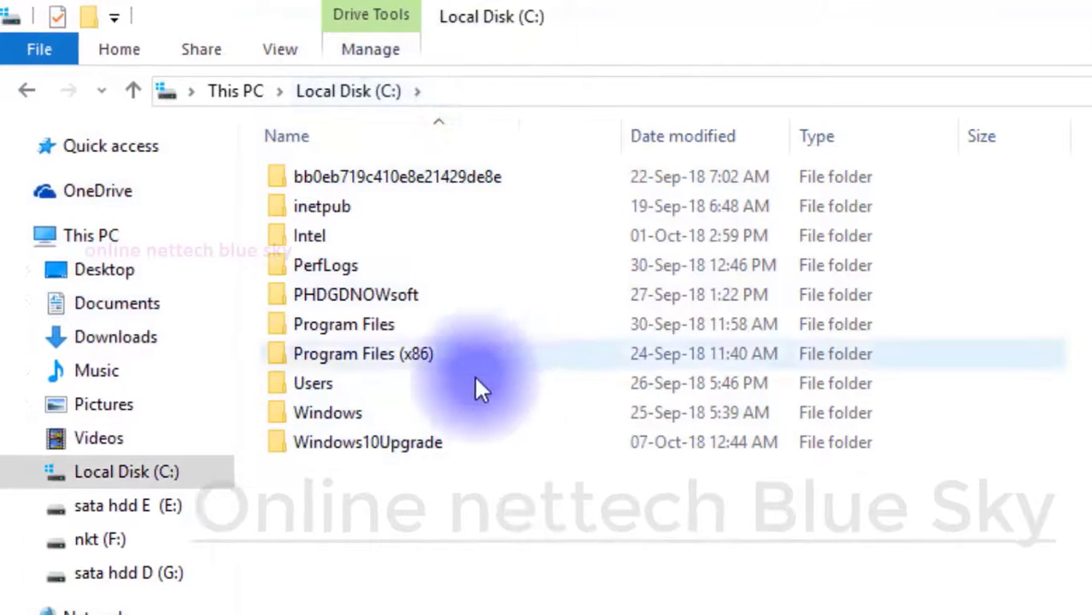
pyautogui.doubleClick(453, 415)
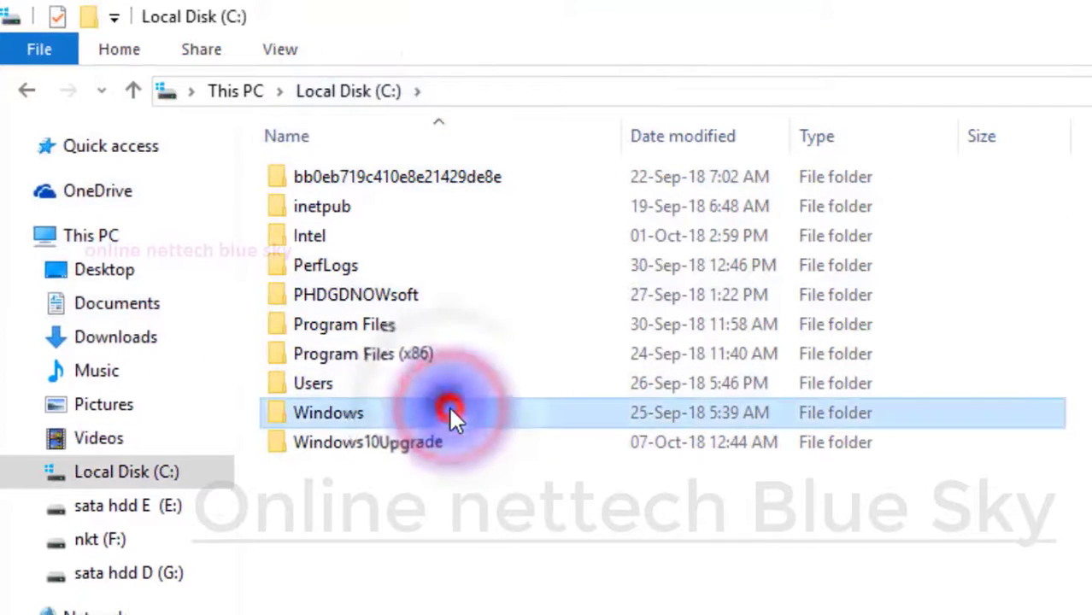
pyautogui.scroll(-17, 449, 415)
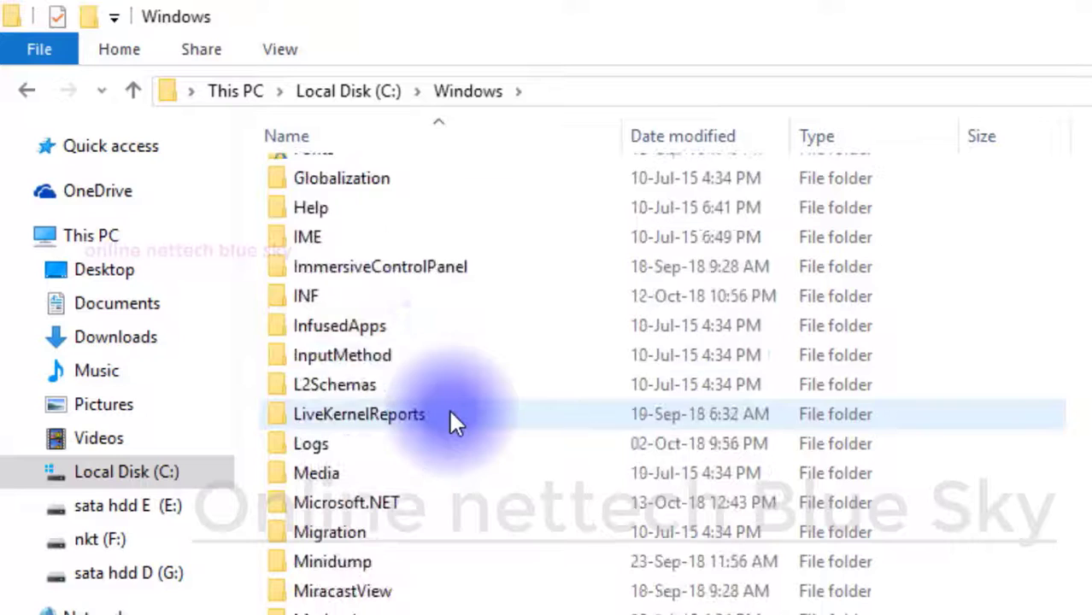
pyautogui.scroll(-5, 451, 418)
pyautogui.scroll(20, 444, 354)
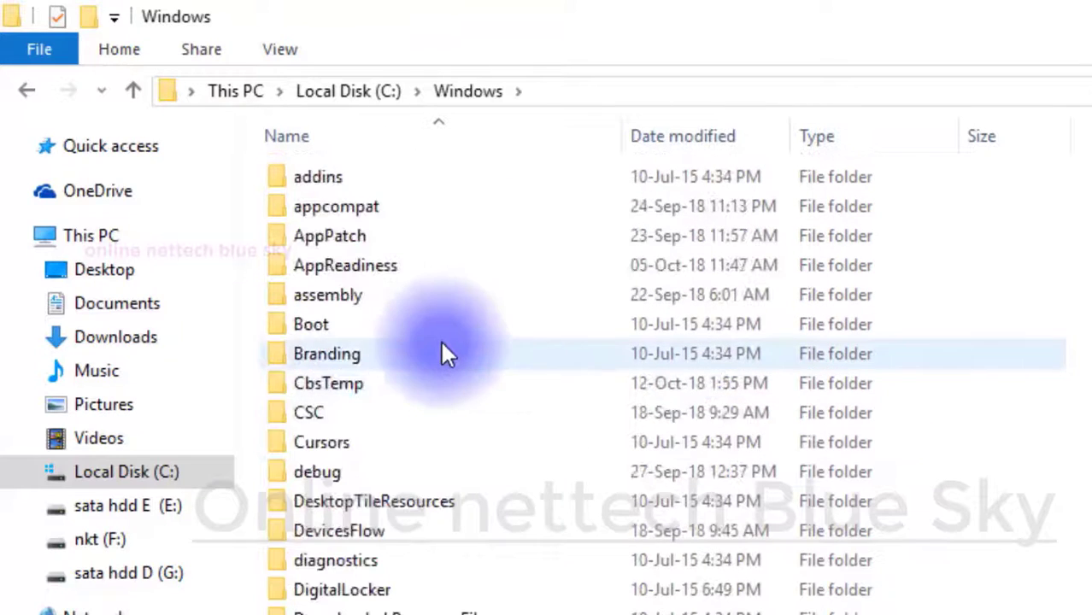
pyautogui.scroll(-5, 449, 355)
pyautogui.scroll(-14, 442, 346)
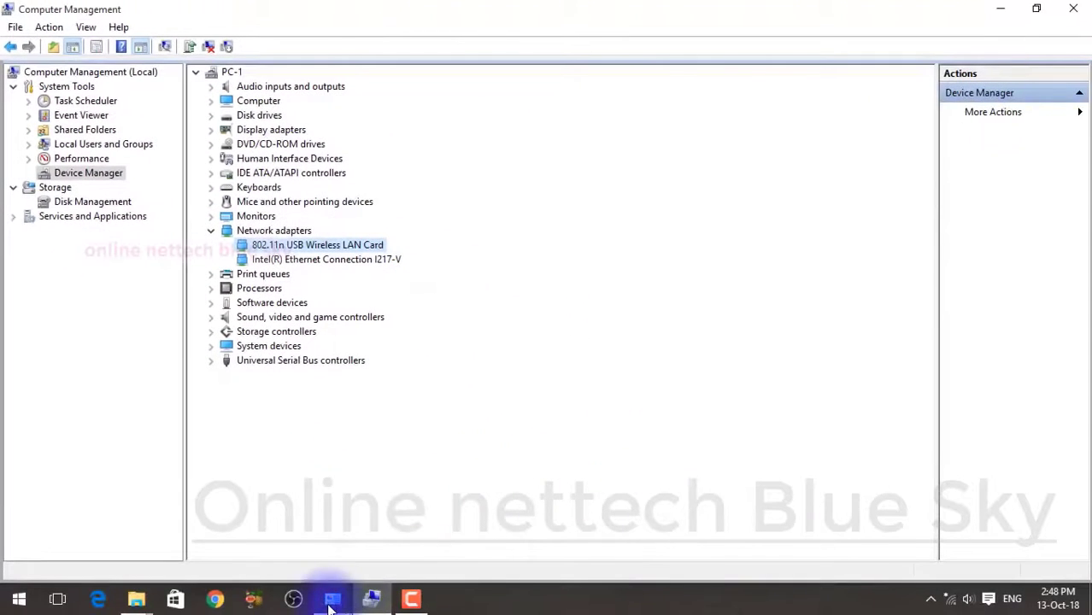
# - Recheck the wireless adapter's driver file paths in Computer Management, and return to the Windows folder in File Explorer
pyautogui.moveTo(330, 606)
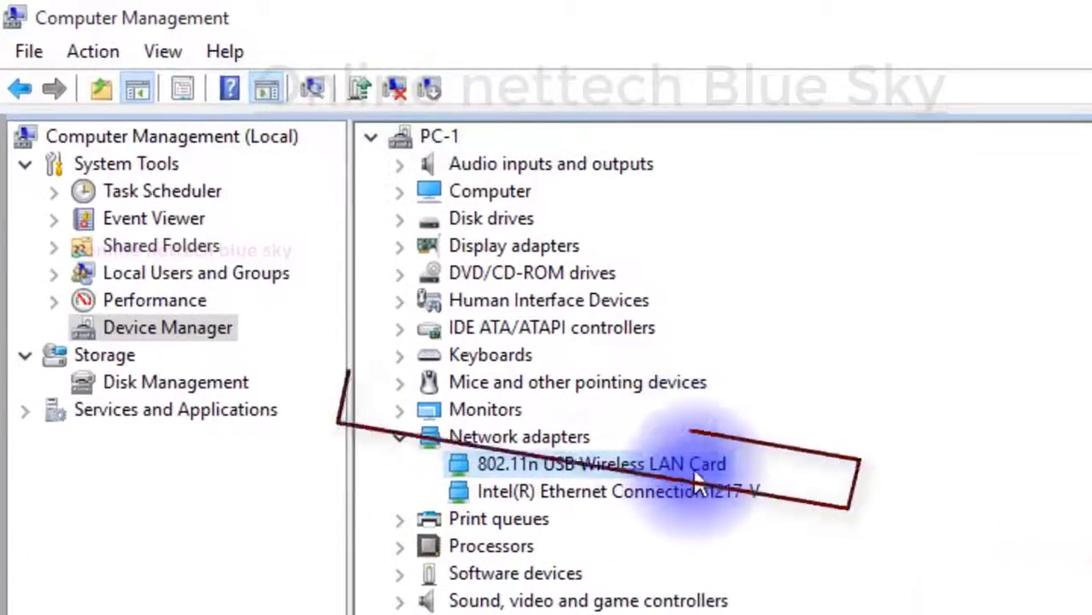
pyautogui.rightClick(696, 470)
pyautogui.click(597, 449)
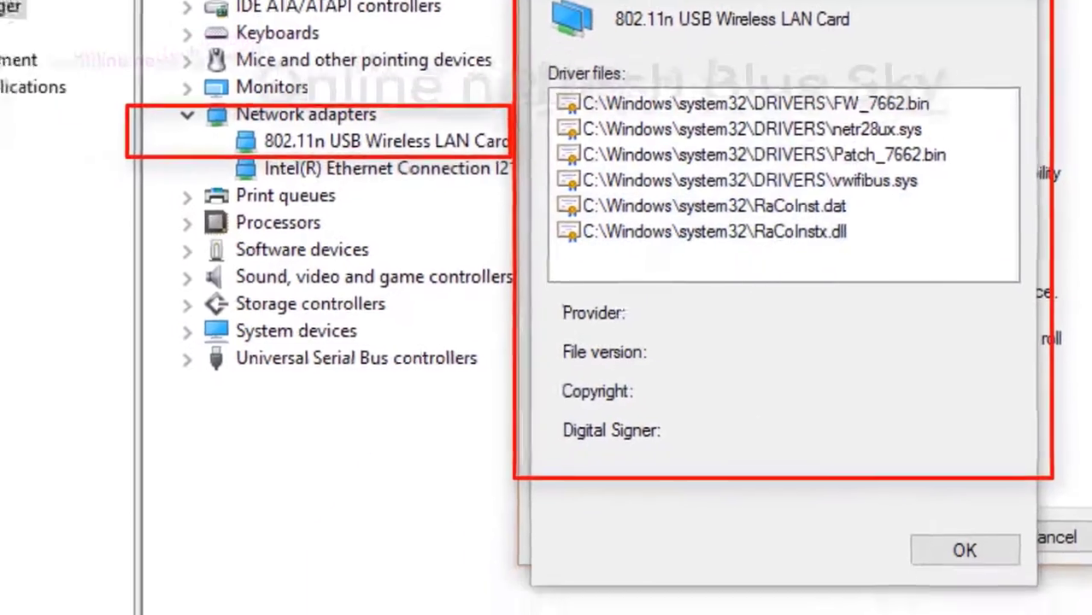
pyautogui.click(224, 595)
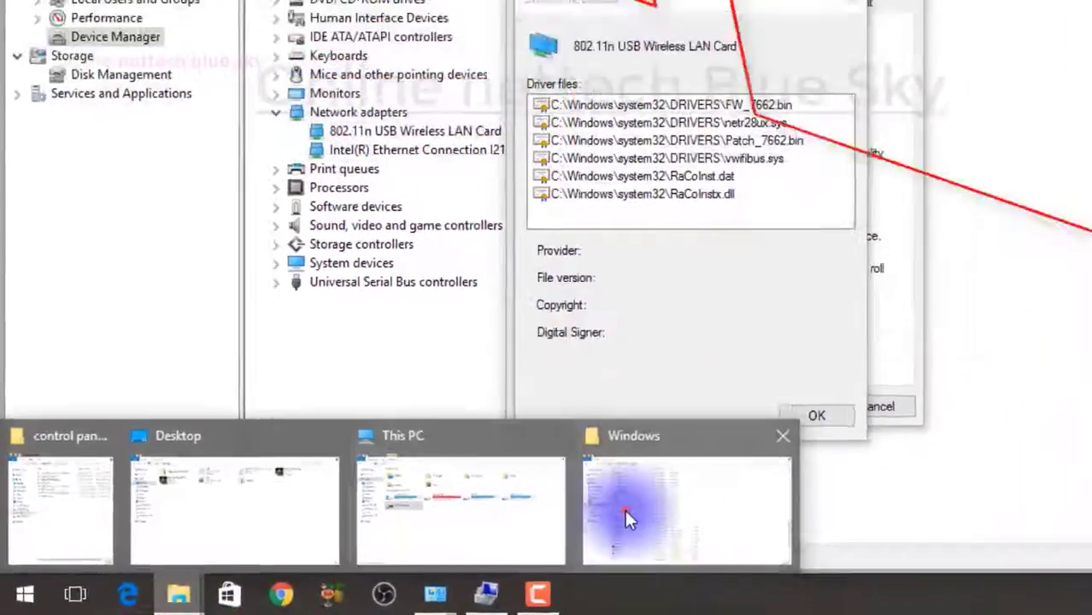
pyautogui.click(739, 491)
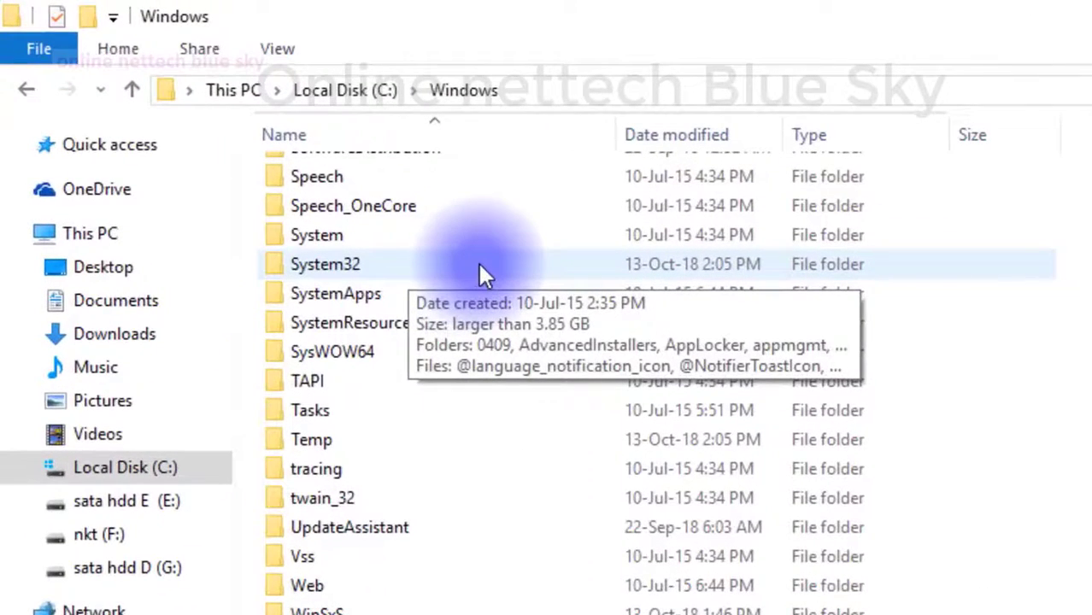
# - Open the System32 folder in the Windows folder, look through its subfolders and open the drivers folder
pyautogui.doubleClick(481, 271)
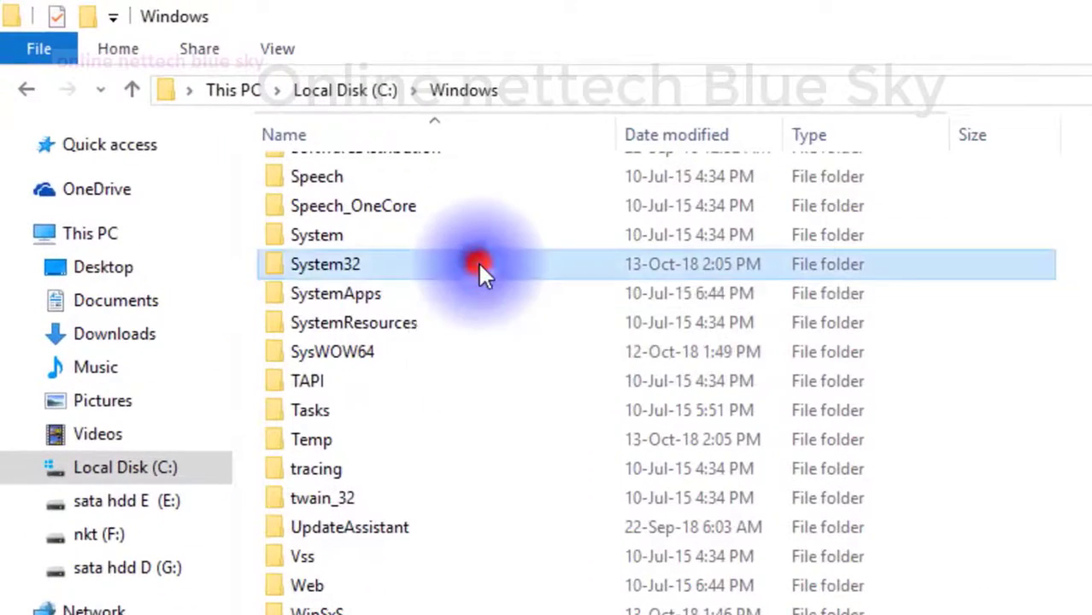
pyautogui.scroll(-6, 482, 277)
pyautogui.scroll(-17, 481, 280)
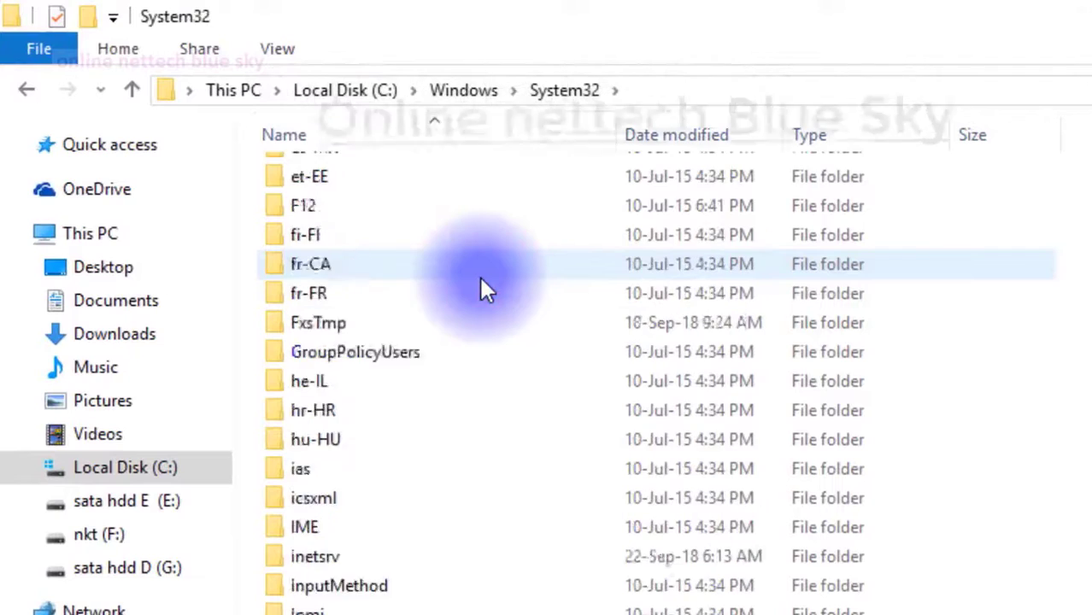
pyautogui.scroll(-15, 481, 282)
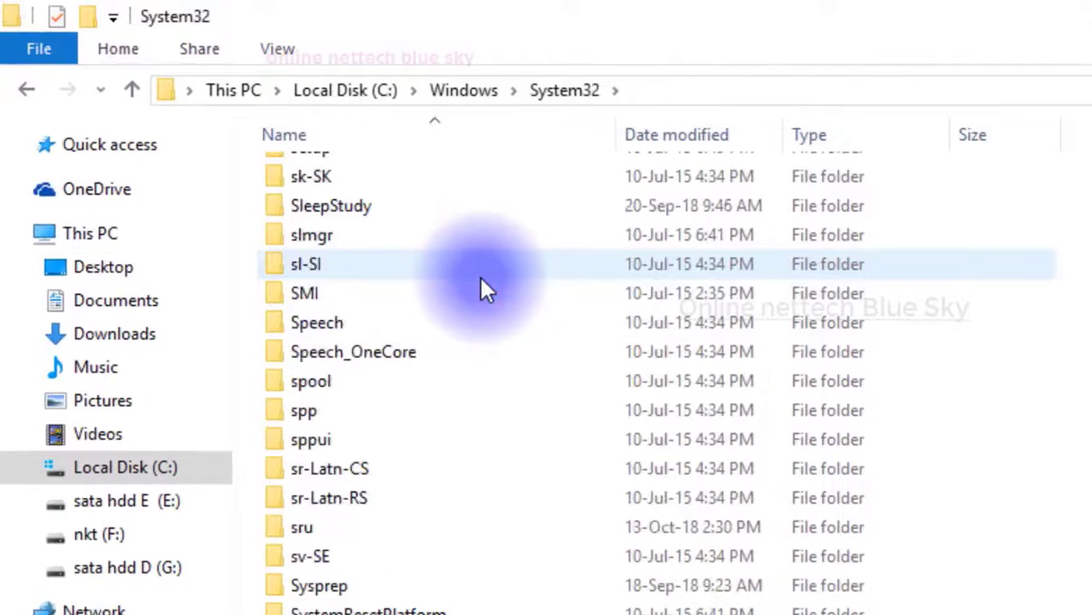
pyautogui.scroll(7, 481, 282)
pyautogui.scroll(20, 480, 279)
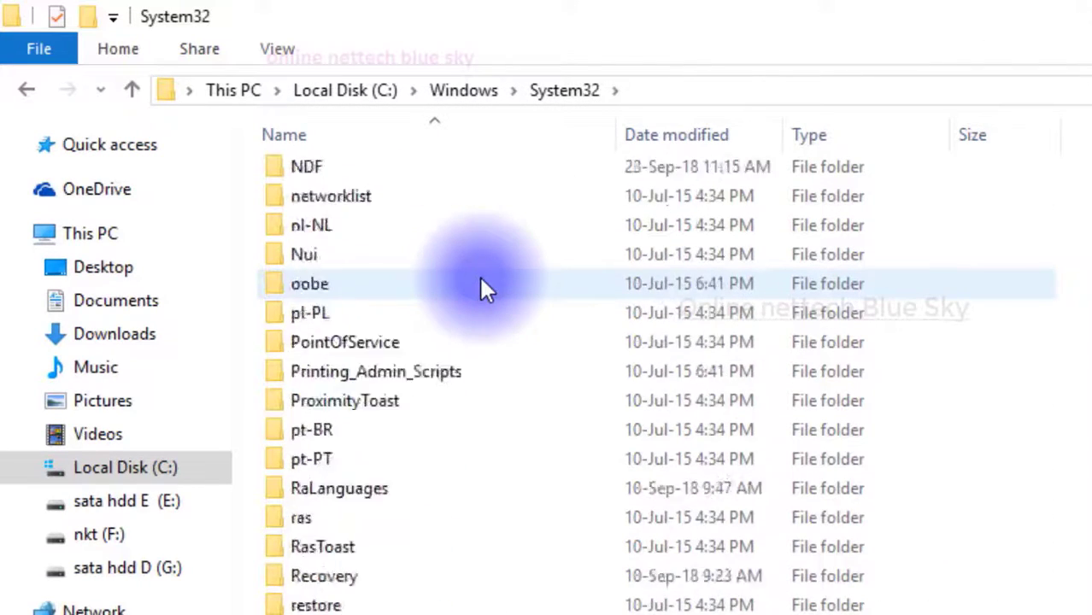
pyautogui.scroll(2, 480, 282)
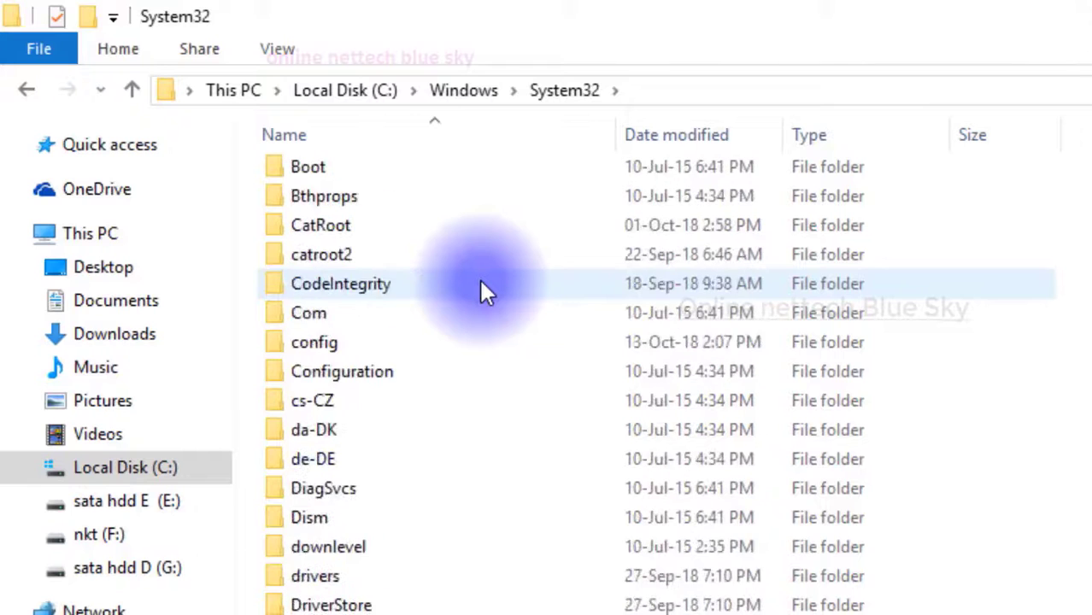
pyautogui.scroll(-2, 480, 282)
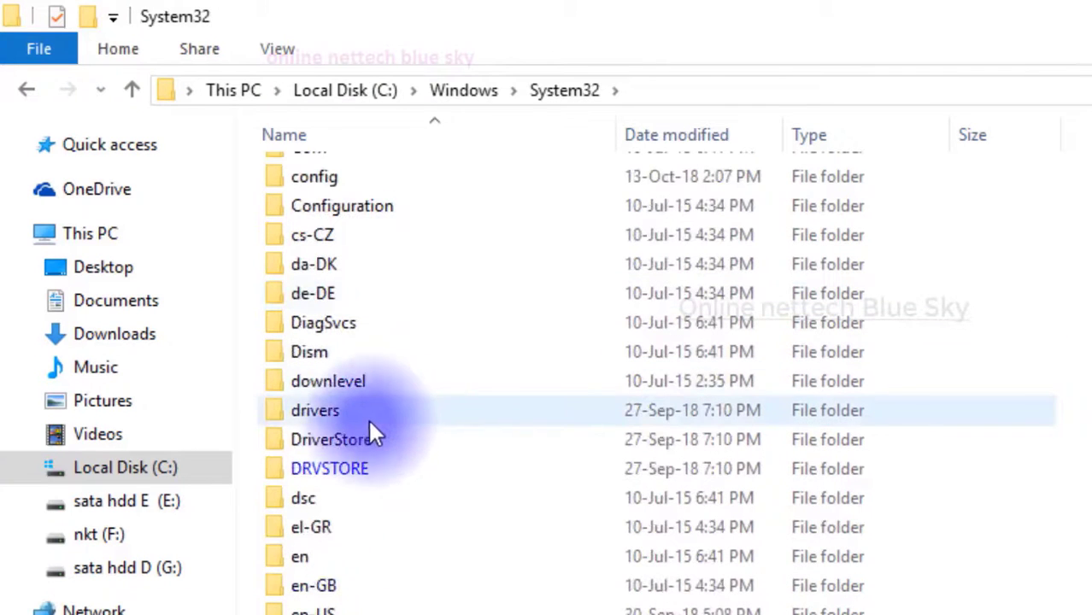
pyautogui.click(413, 416)
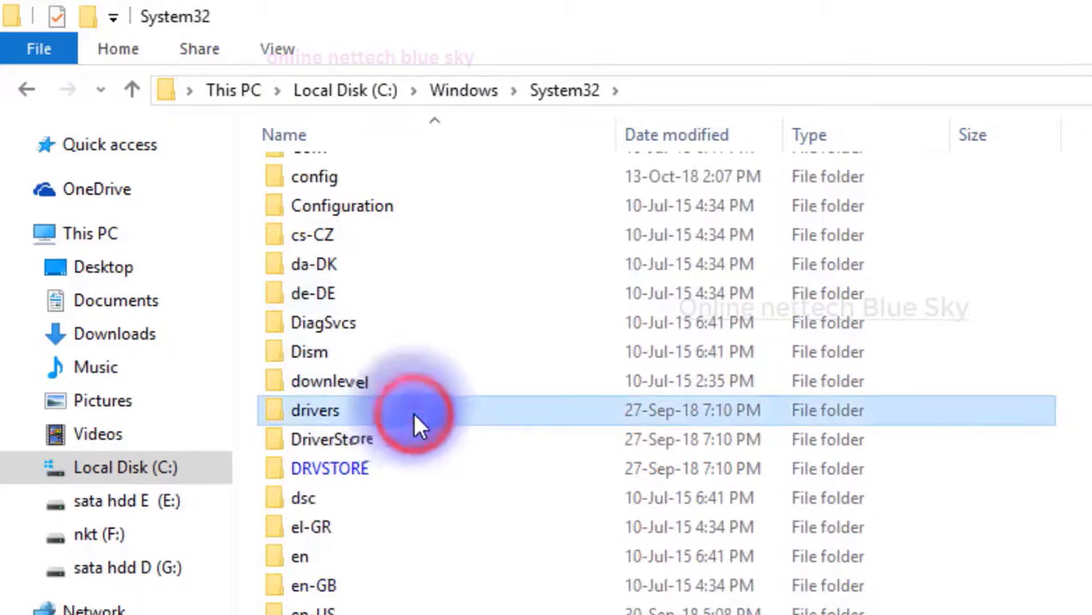
pyautogui.doubleClick(412, 410)
# - Browse the drivers folder, widen the Type and Date modified columns, and select the file TeeDriverW8x64.sys
pyautogui.scroll(-20, 423, 247)
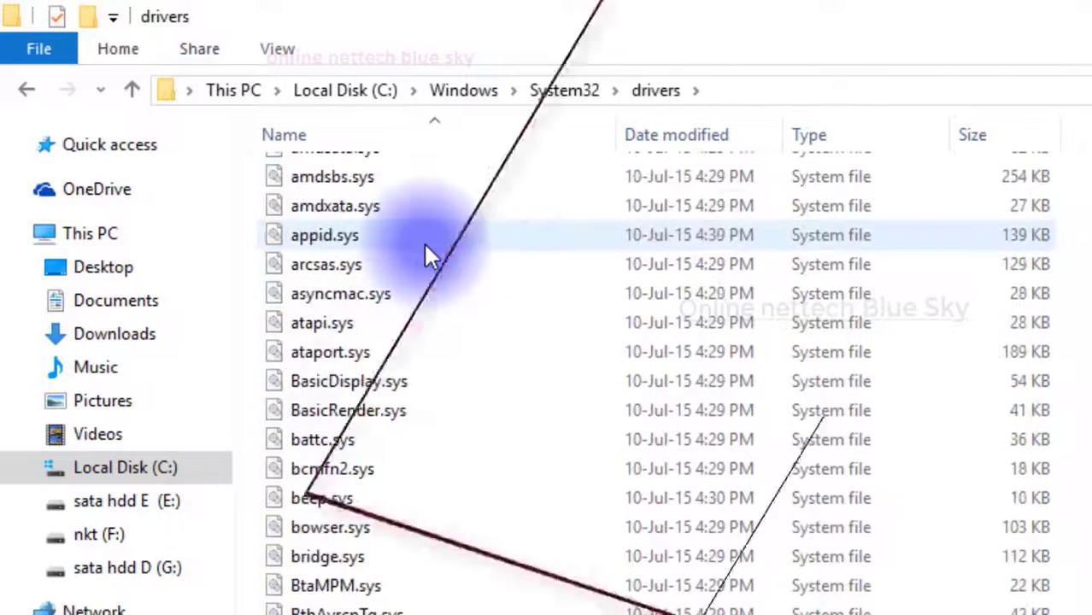
pyautogui.scroll(-20, 424, 242)
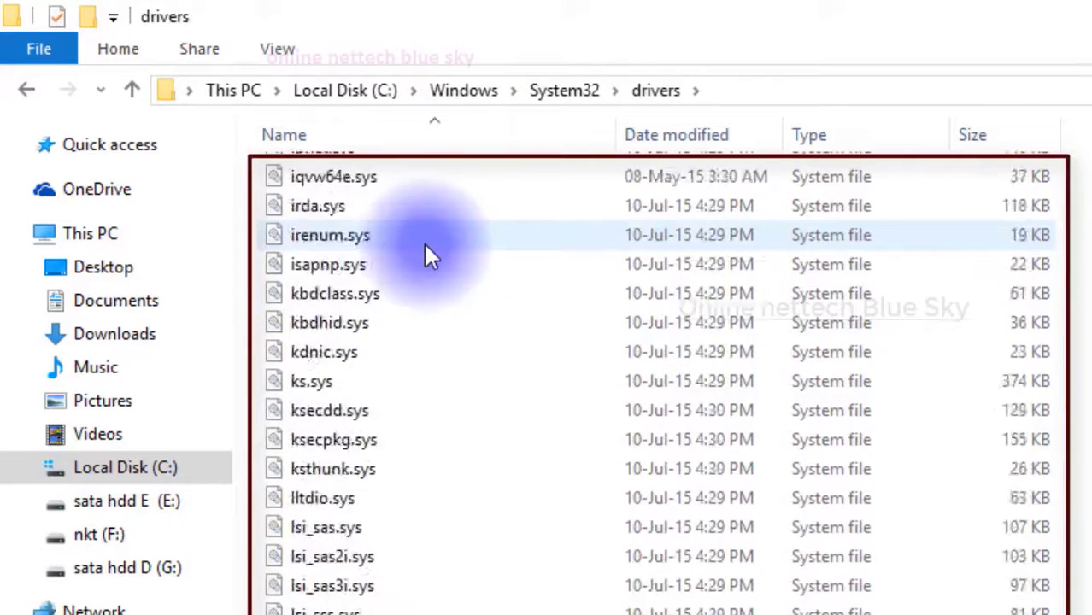
pyautogui.scroll(-20, 440, 248)
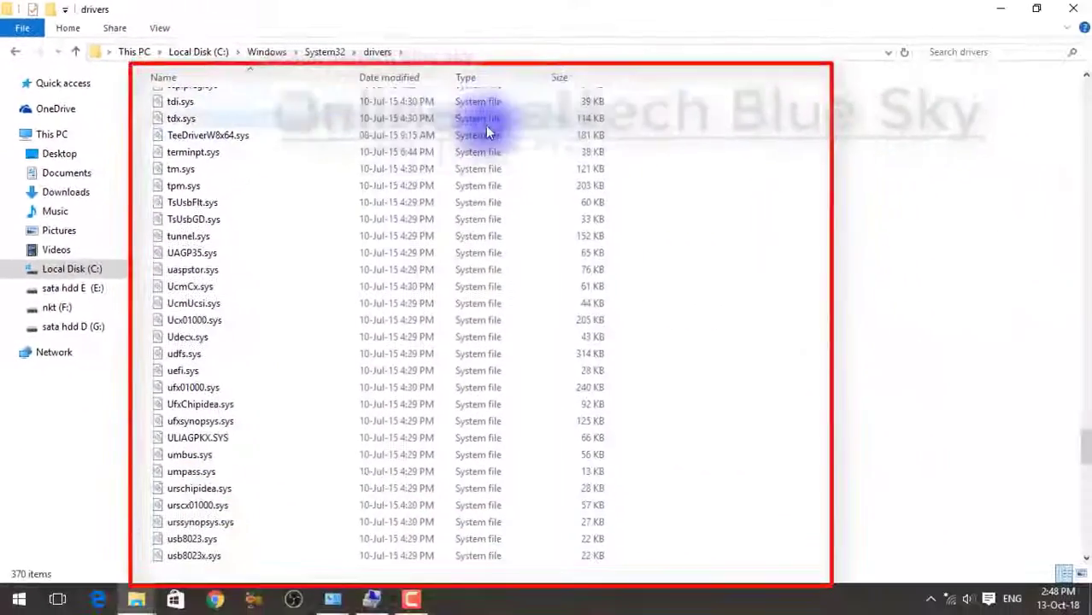
pyautogui.moveTo(547, 80); pyautogui.dragTo(700, 88)
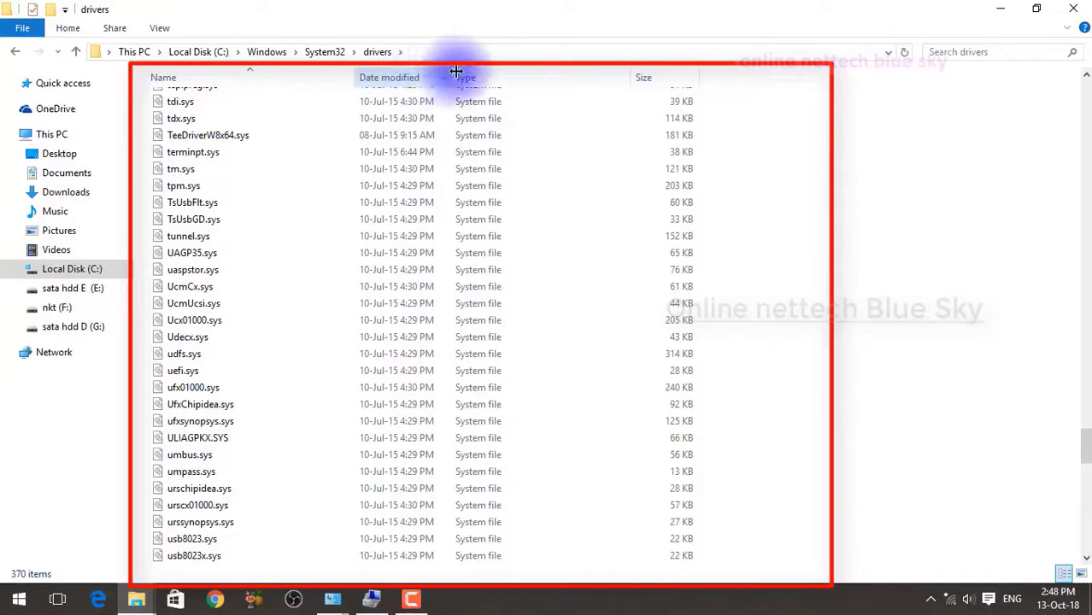
pyautogui.moveTo(452, 75); pyautogui.dragTo(492, 77)
pyautogui.click(384, 135)
# - Look through the remaining system files in the drivers folder, and return to the root of Local Disk (C:)
pyautogui.scroll(-20, 357, 236)
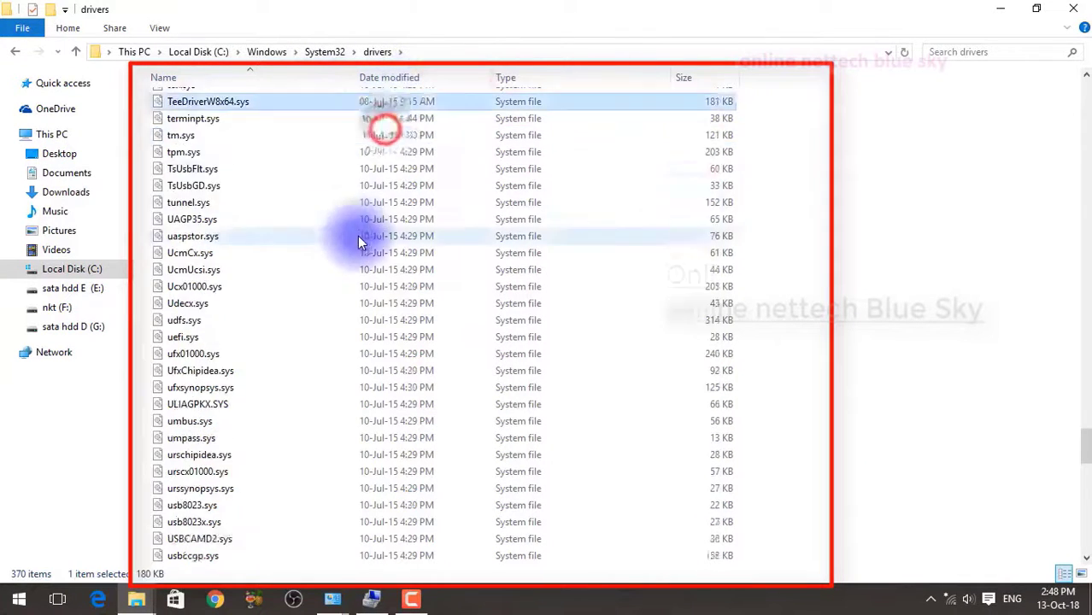
pyautogui.scroll(20, 359, 244)
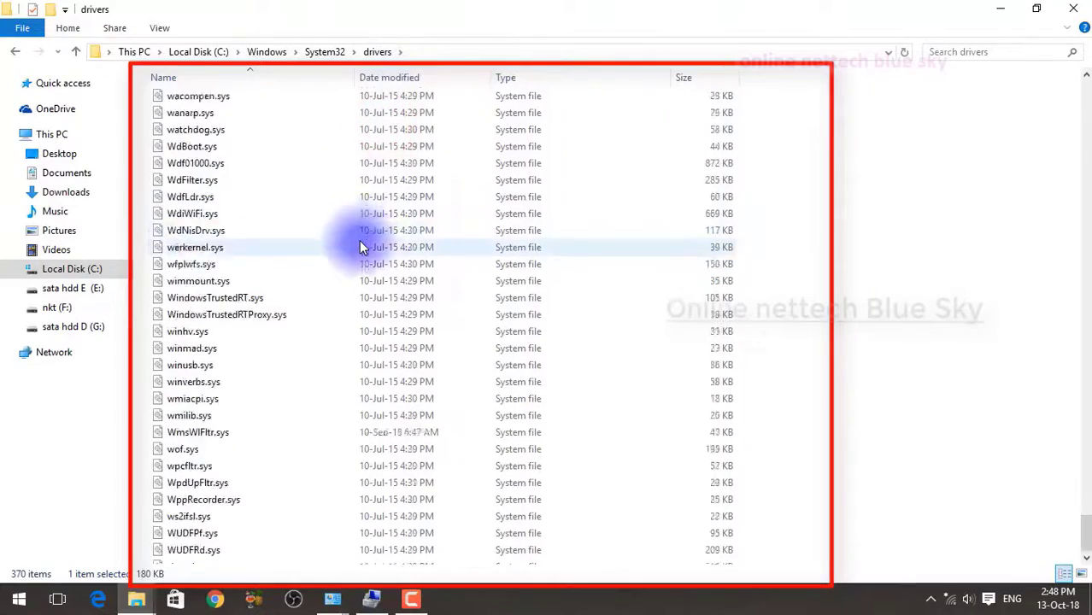
pyautogui.scroll(20, 358, 231)
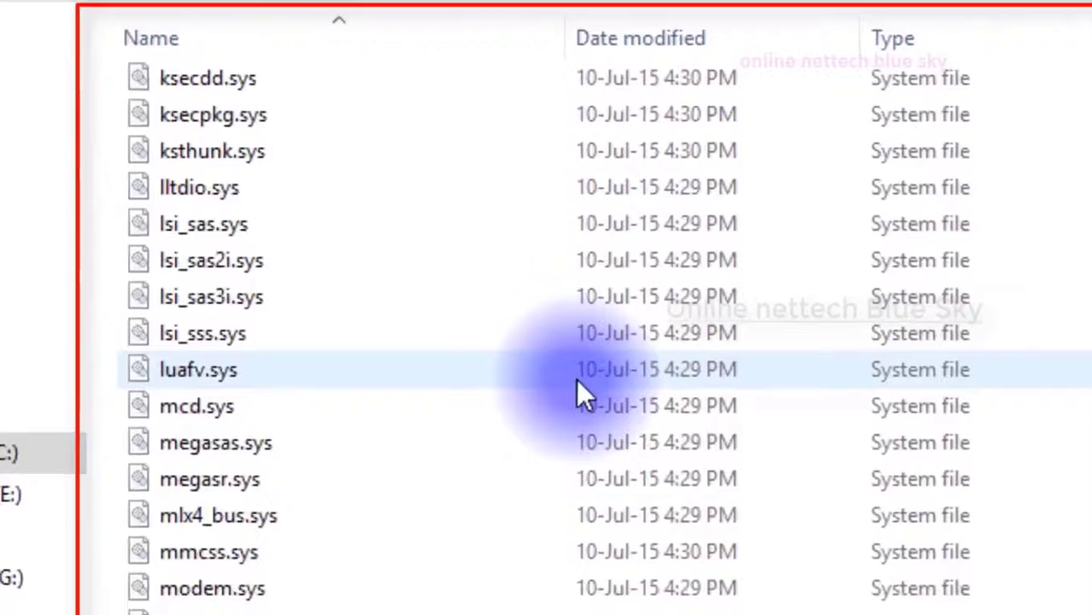
pyautogui.scroll(20, 578, 388)
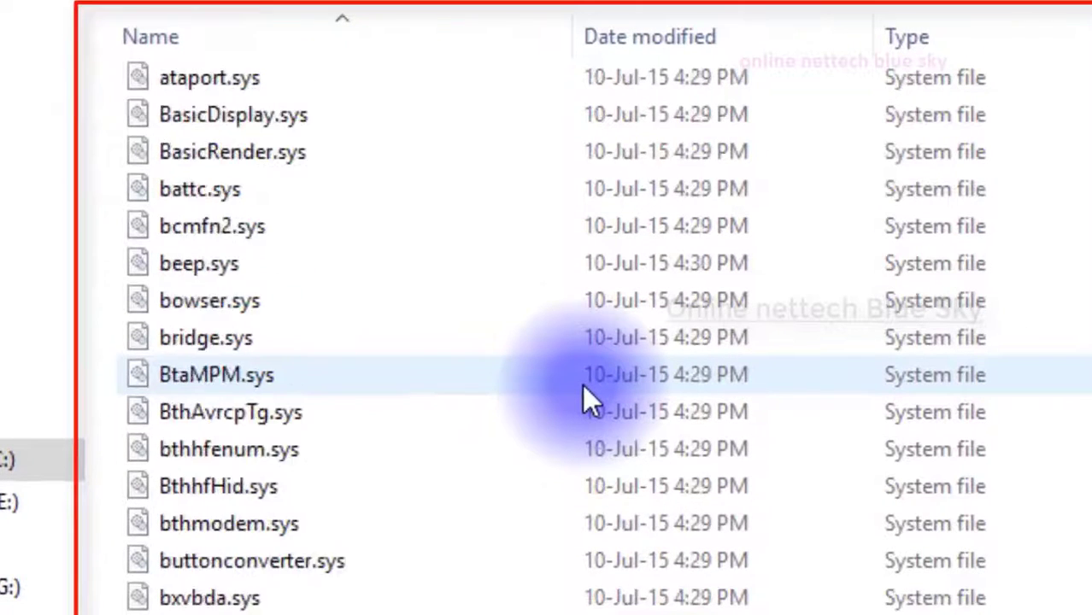
pyautogui.scroll(10, 579, 386)
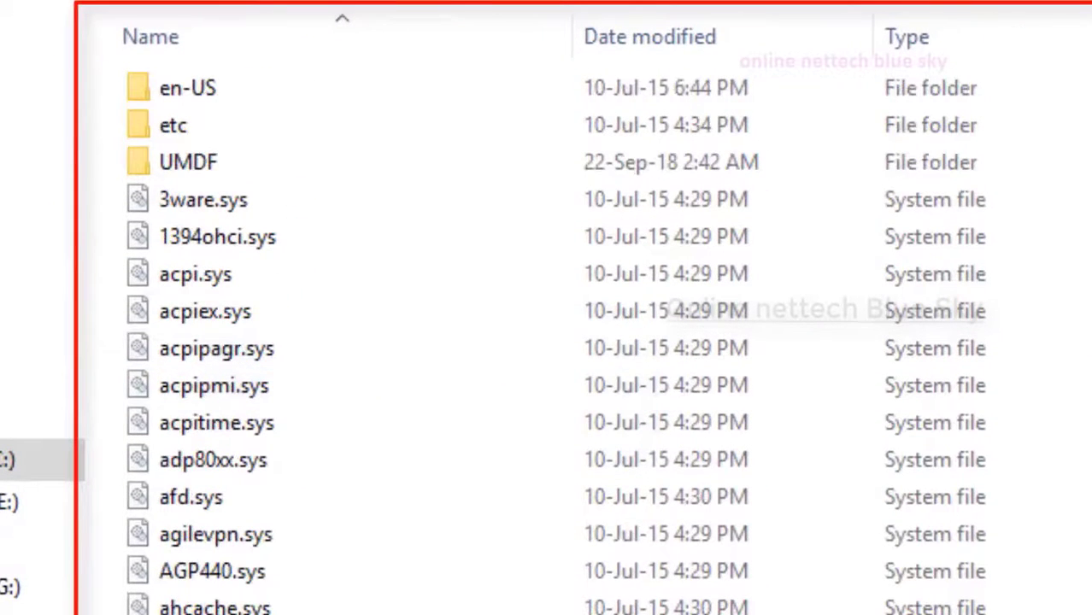
pyautogui.hotkey('alt', 'Left')
pyautogui.hotkey('alt', 'Left')
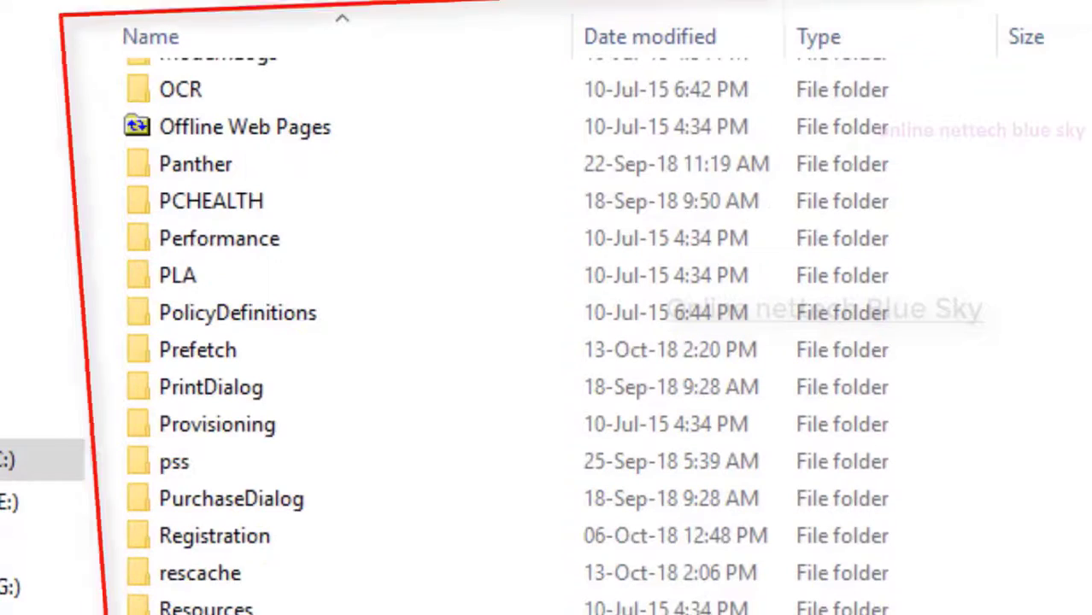
pyautogui.hotkey('alt', 'Left')
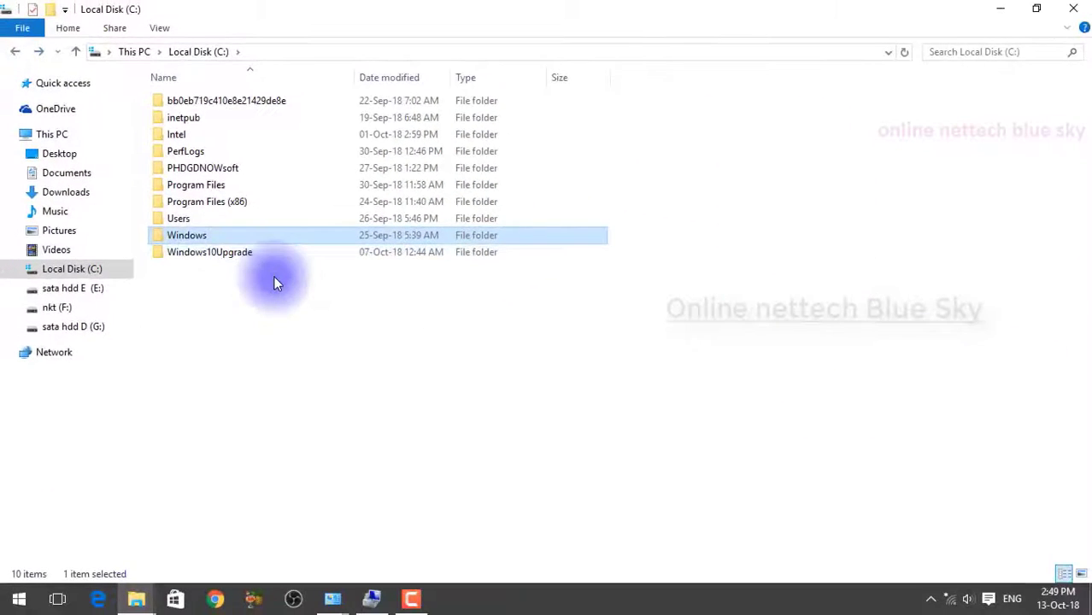
# - Switch to Computer Management and open the driver file details of the 802.11n USB Wireless LAN Card
pyautogui.click(370, 598)
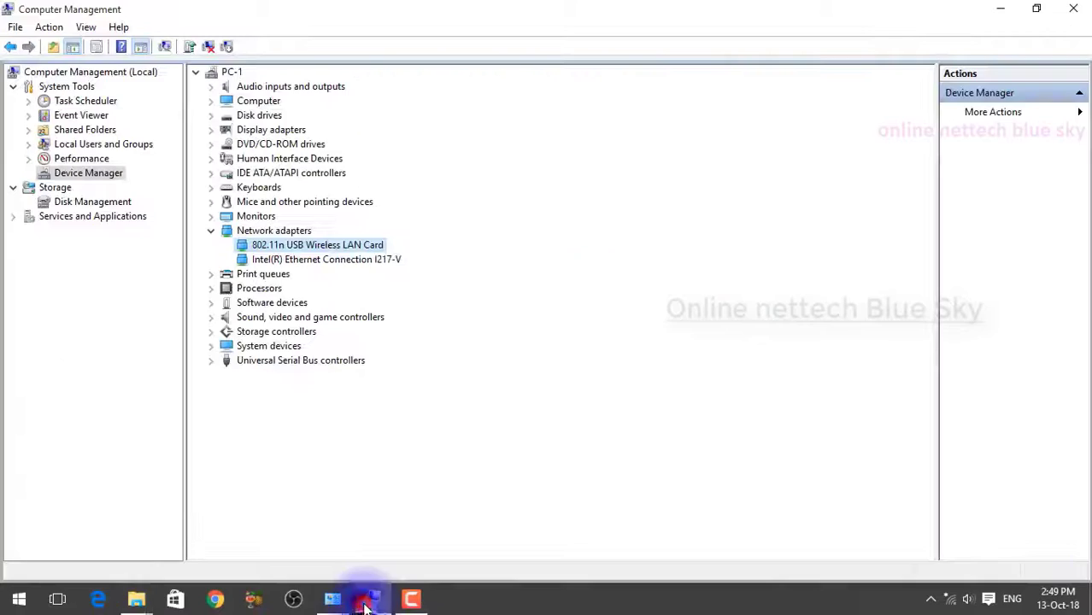
pyautogui.rightClick(315, 244)
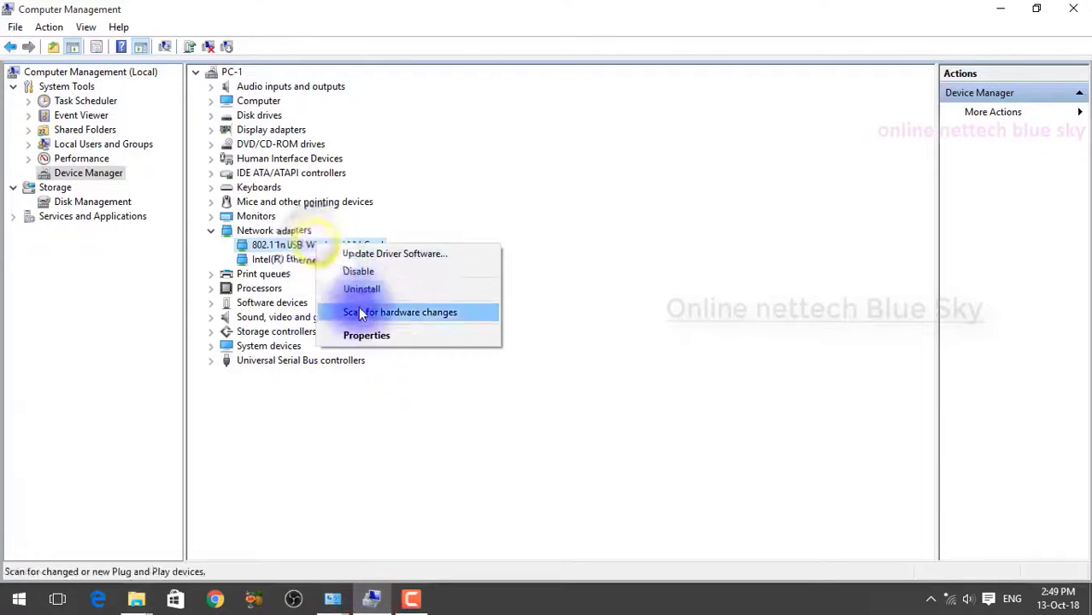
pyautogui.click(359, 334)
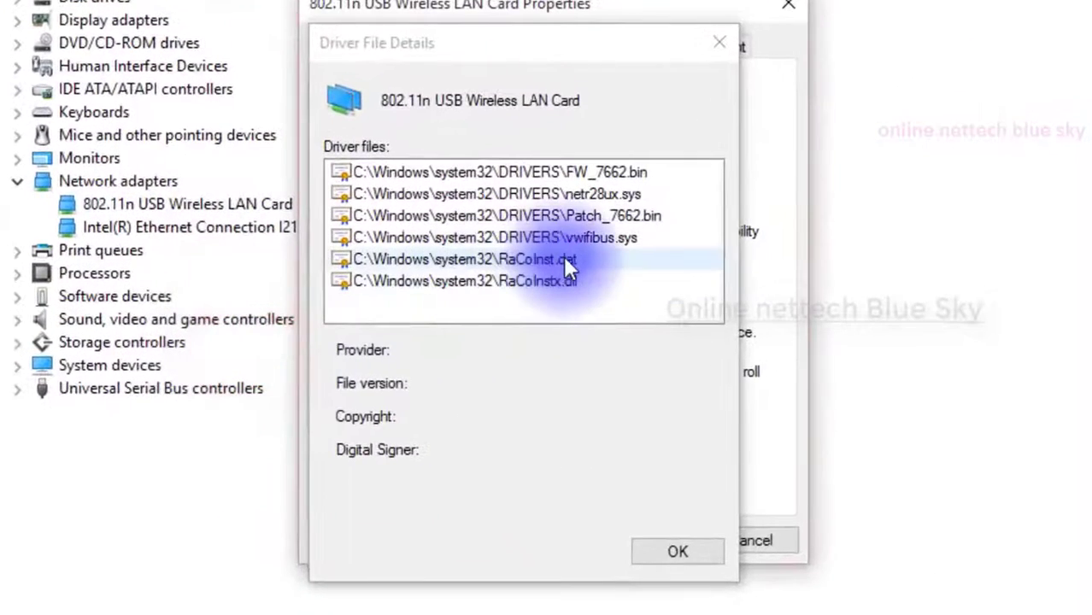
# - Go through the wireless card's driver files from FW_7662.bin to RaCoInstx.dll, check their provider and version details, and close the list
pyautogui.click(558, 268)
pyautogui.click(533, 233)
pyautogui.click(529, 195)
pyautogui.click(513, 237)
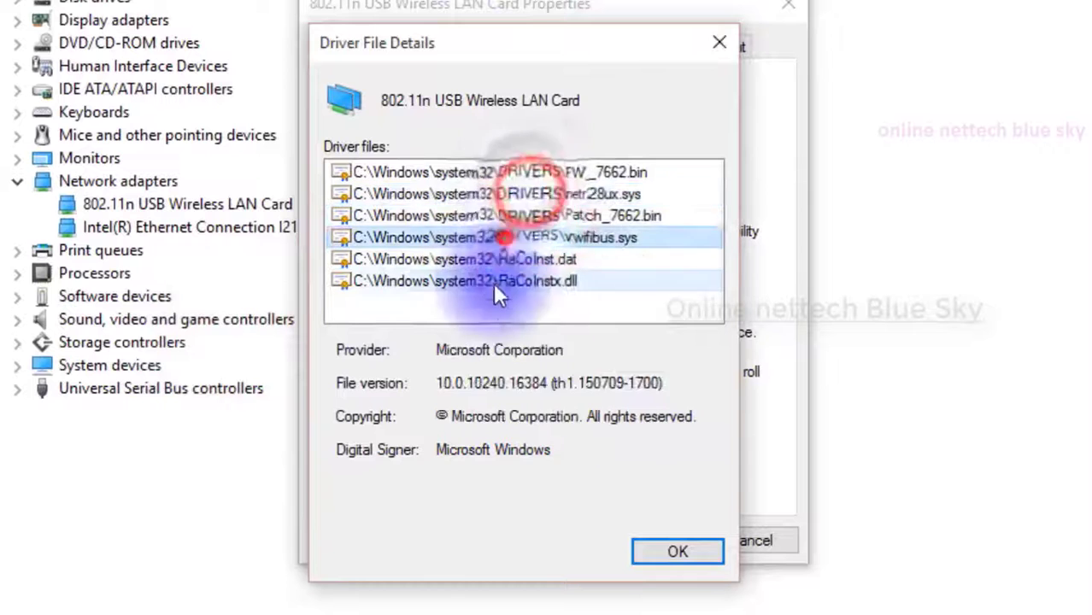
pyautogui.click(465, 281)
pyautogui.click(479, 300)
pyautogui.click(476, 258)
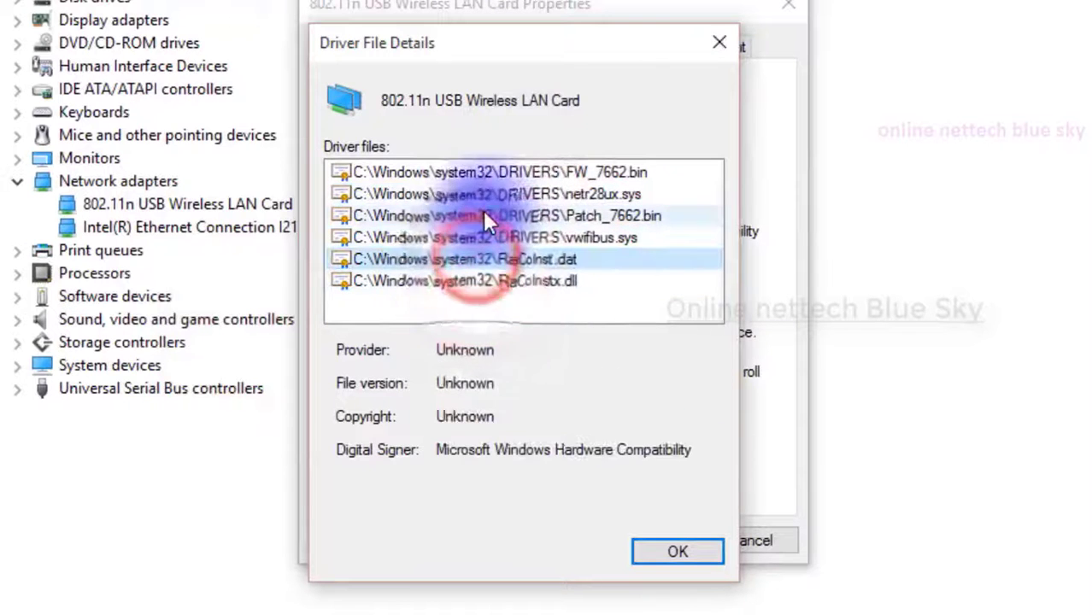
pyautogui.click(483, 215)
pyautogui.click(504, 172)
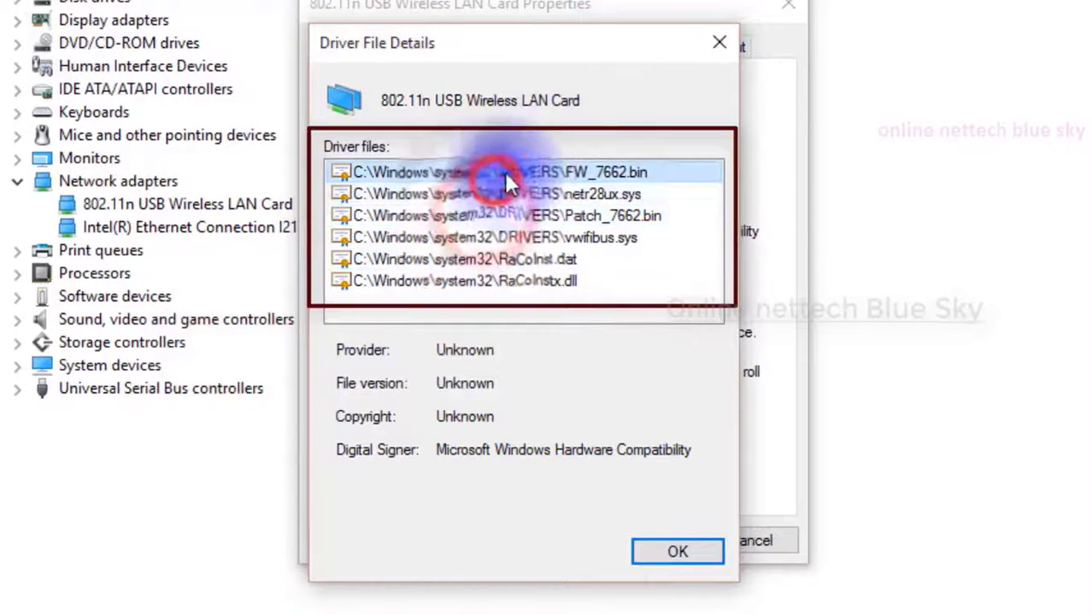
pyautogui.click(498, 194)
pyautogui.click(494, 216)
pyautogui.click(493, 233)
pyautogui.click(504, 214)
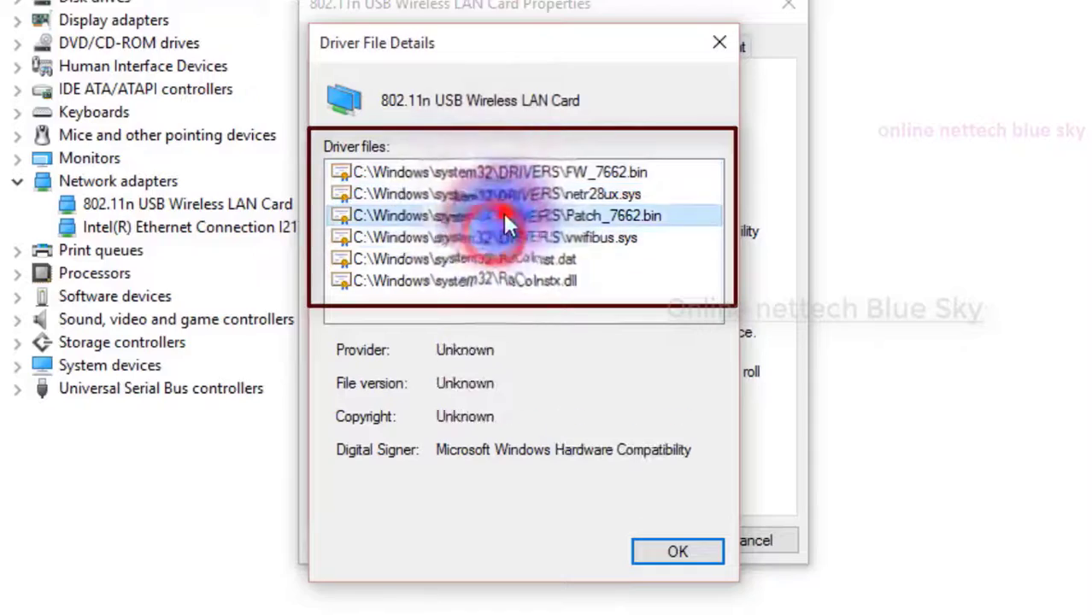
pyautogui.click(524, 195)
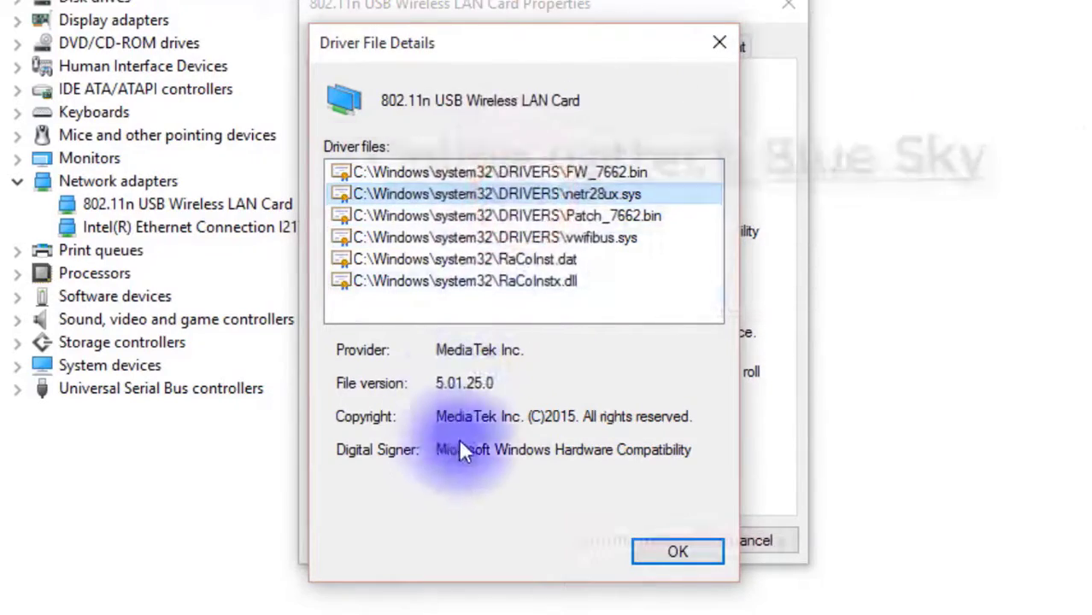
pyautogui.click(673, 555)
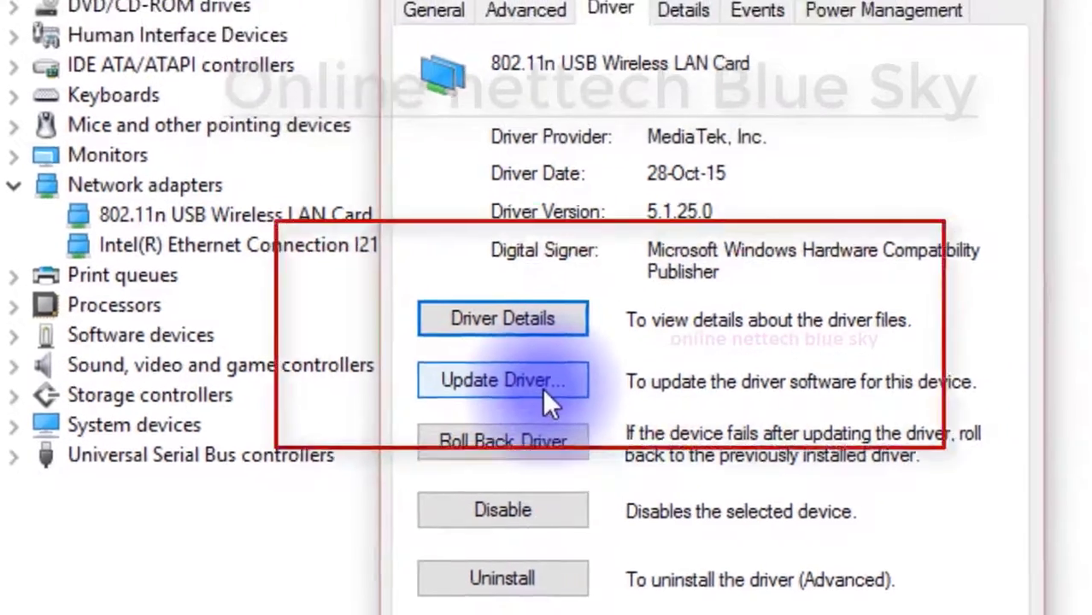
# - Start a driver update for the wireless card, search automatically for updated driver software, and go back to the search method choice
pyautogui.click(604, 372)
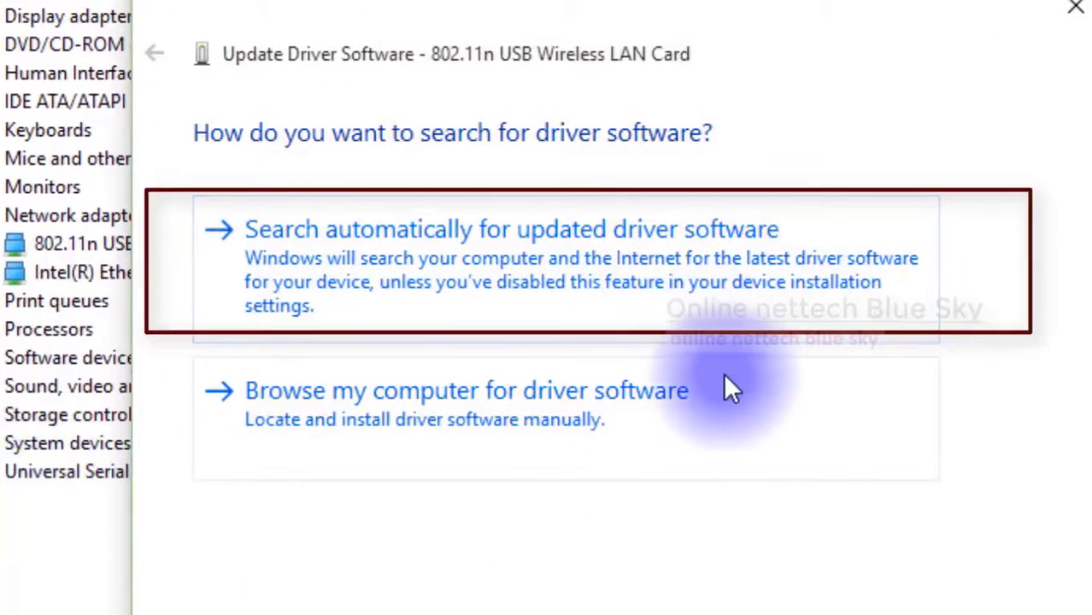
pyautogui.click(539, 50)
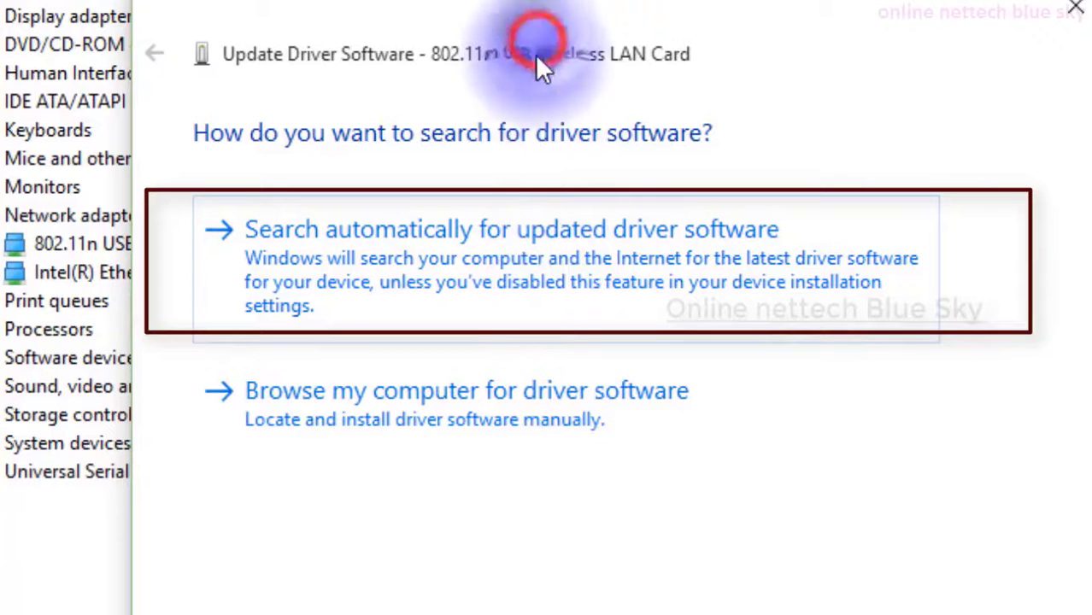
pyautogui.click(427, 271)
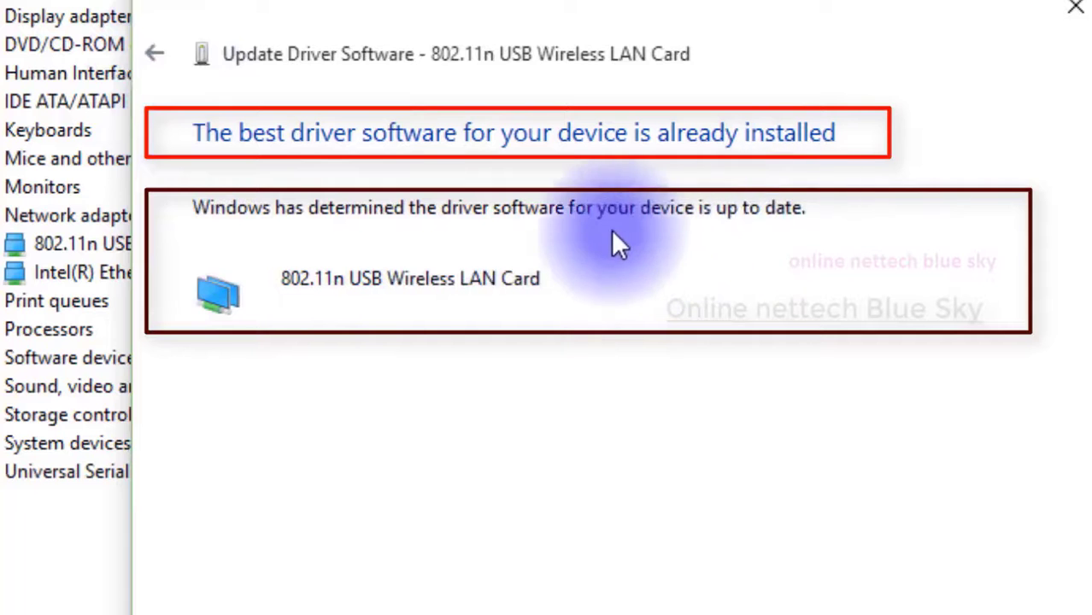
pyautogui.click(150, 60)
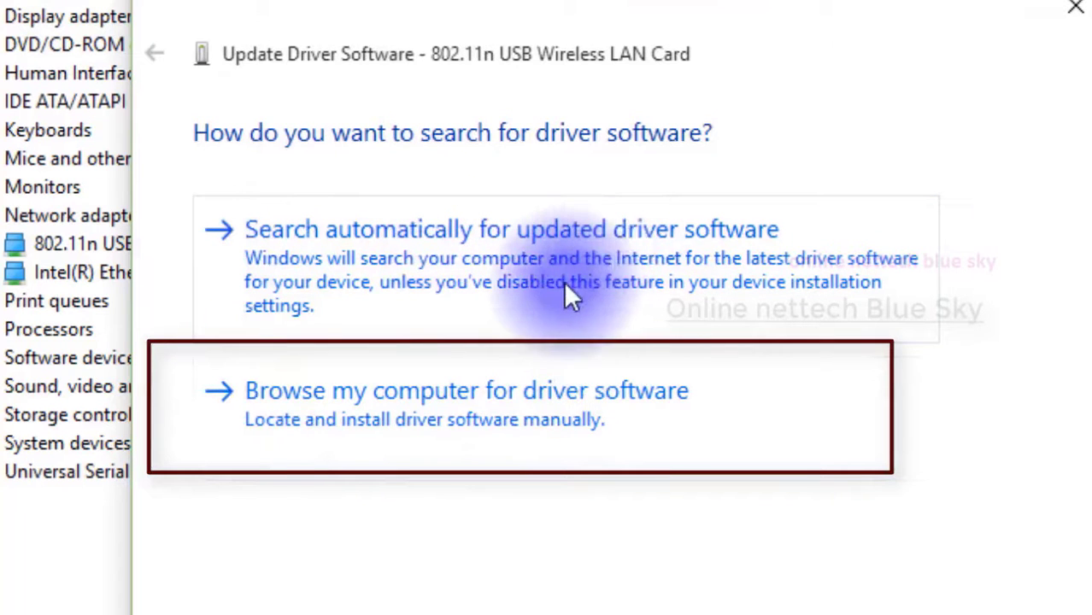
# - Search the gs folder in Downloads for the wireless card's driver software, including subfolders, and go back to the location choice
pyautogui.click(473, 409)
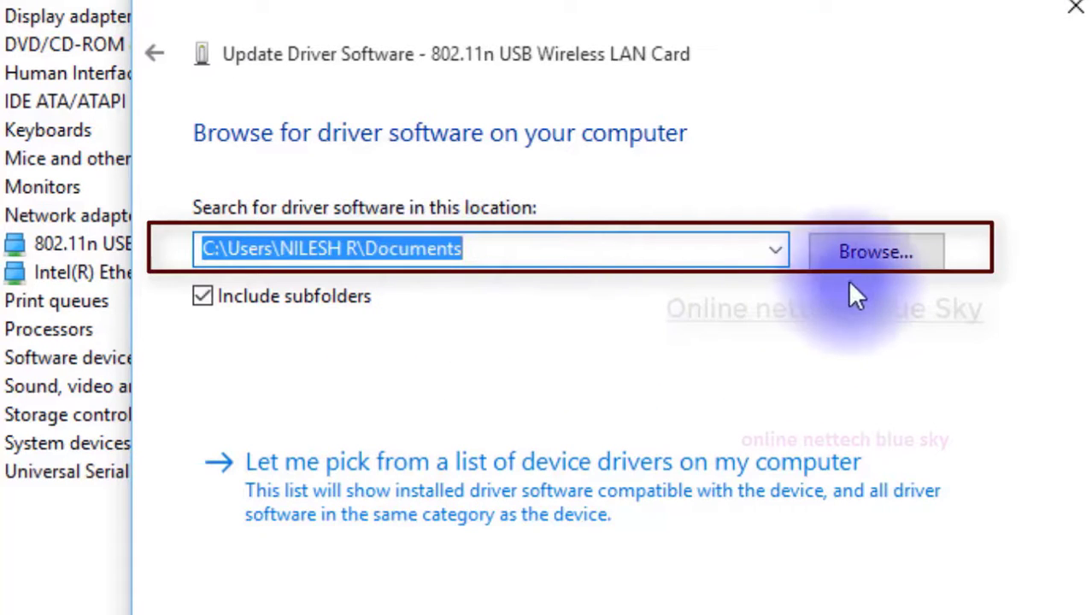
pyautogui.click(862, 263)
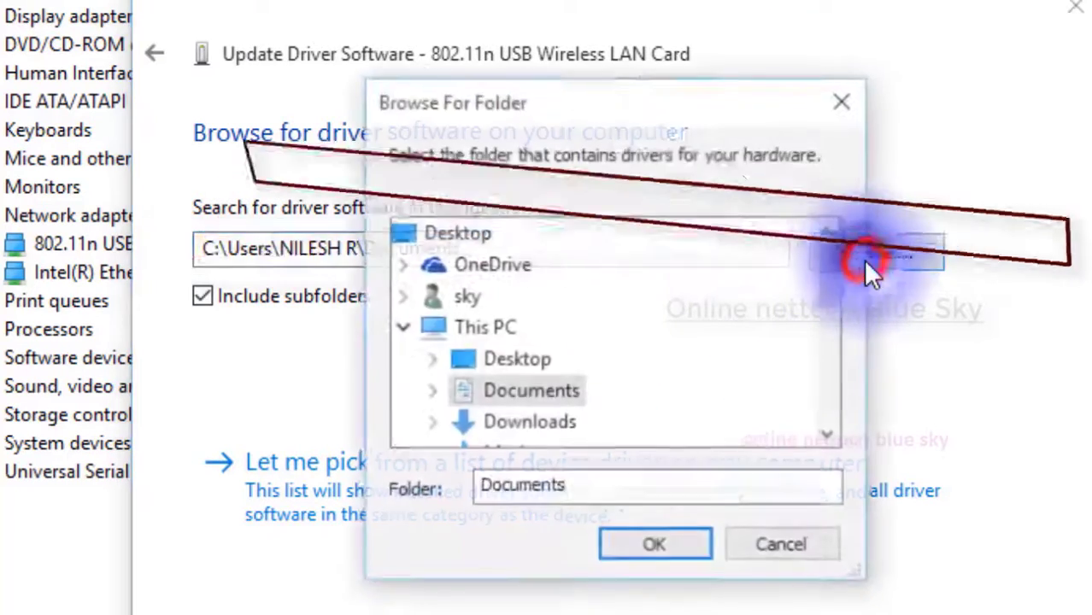
pyautogui.moveTo(829, 264); pyautogui.dragTo(831, 285)
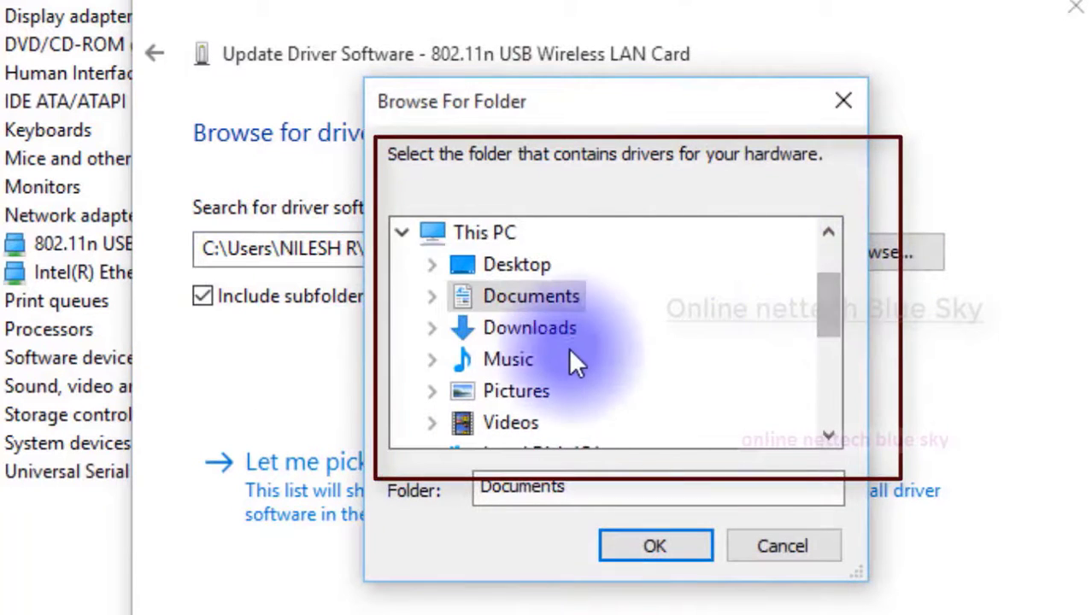
pyautogui.click(531, 333)
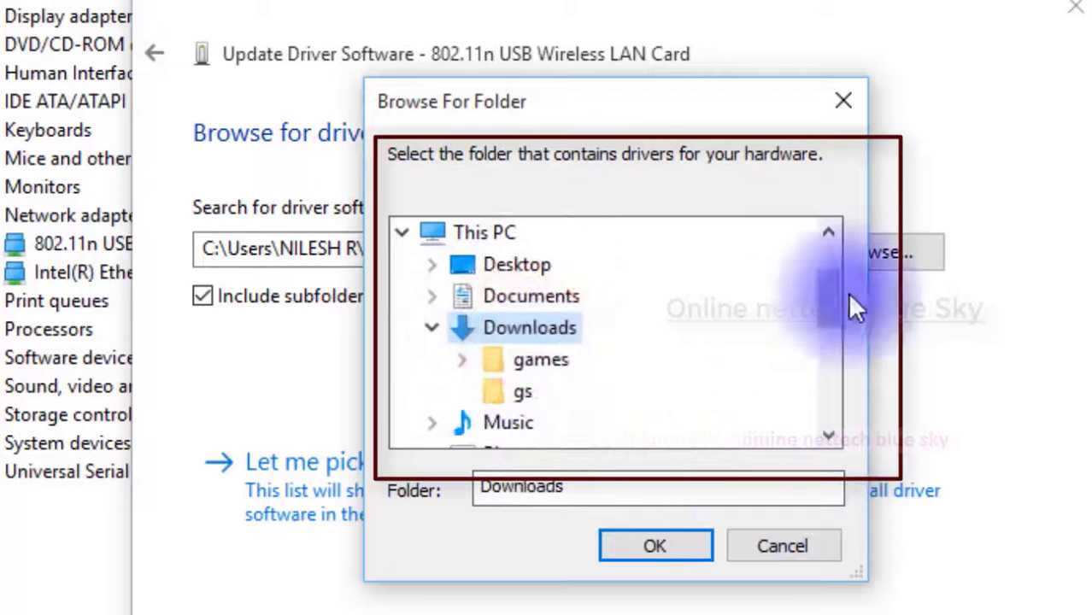
pyautogui.click(502, 393)
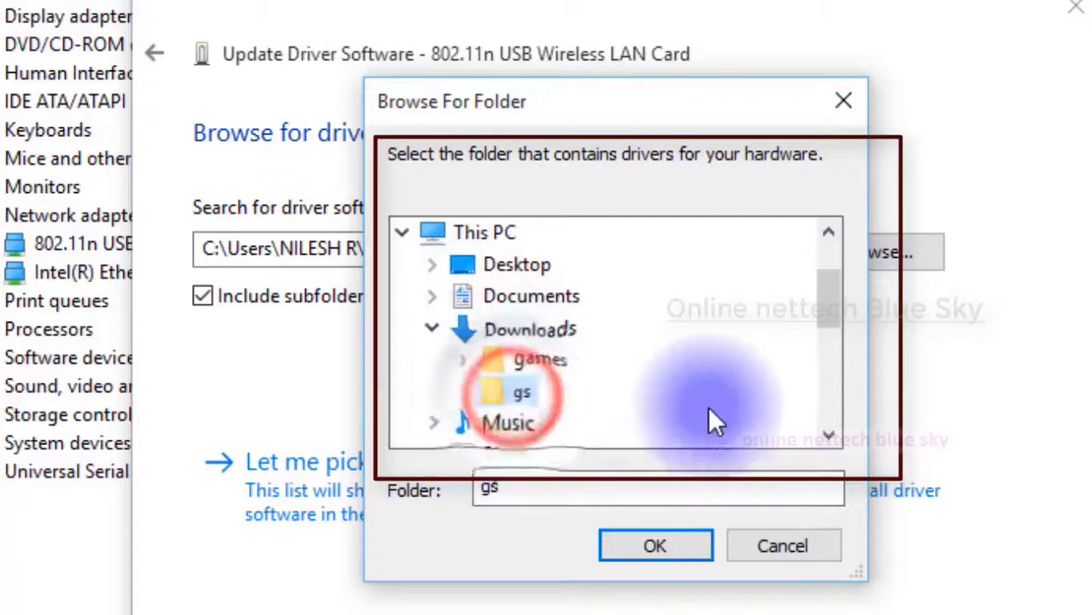
pyautogui.click(655, 539)
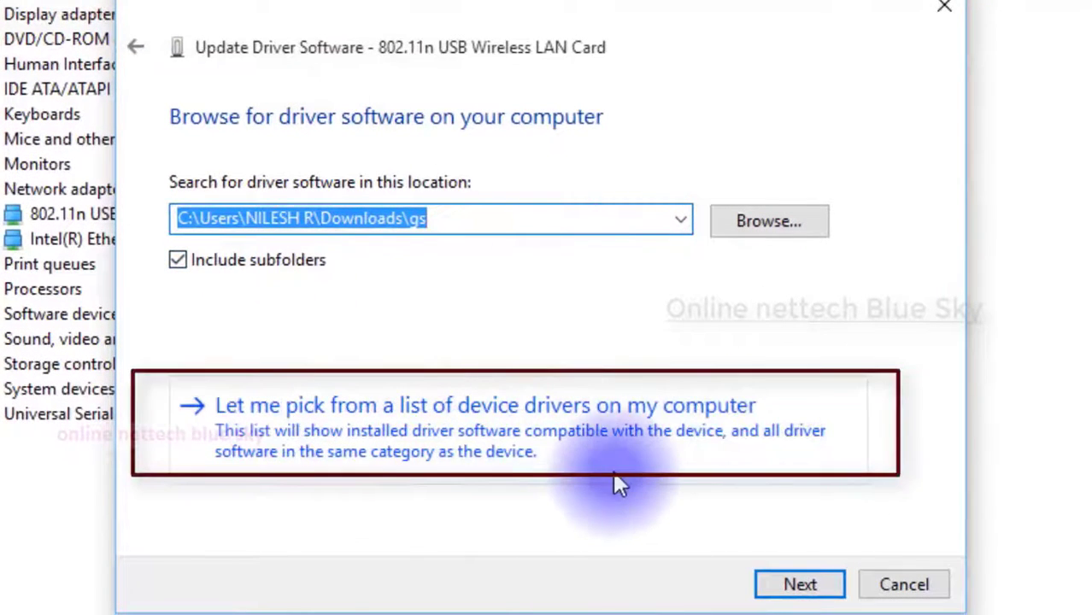
pyautogui.click(822, 588)
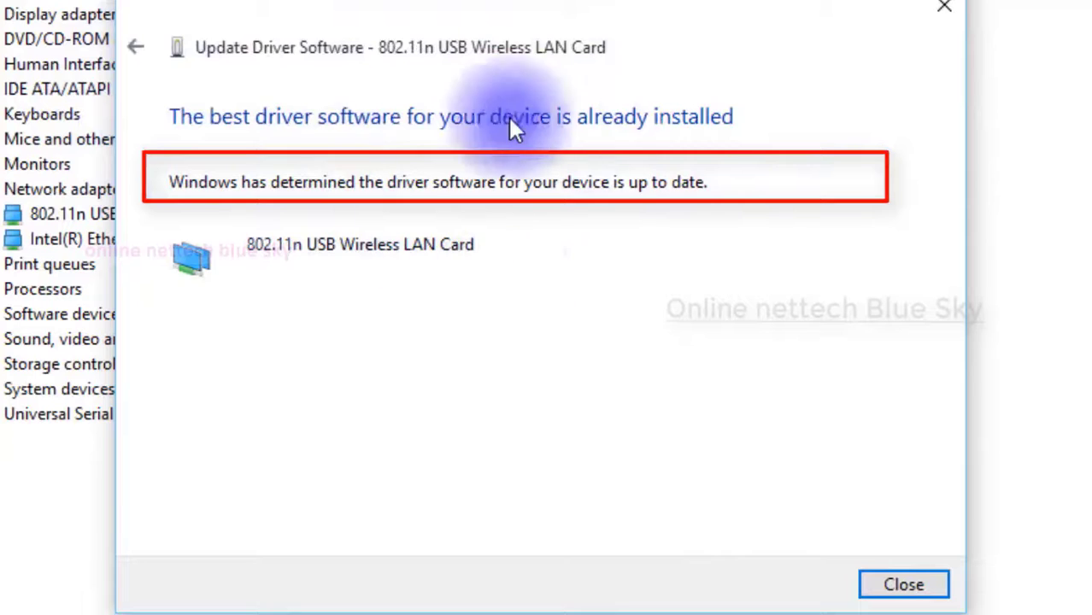
pyautogui.click(135, 47)
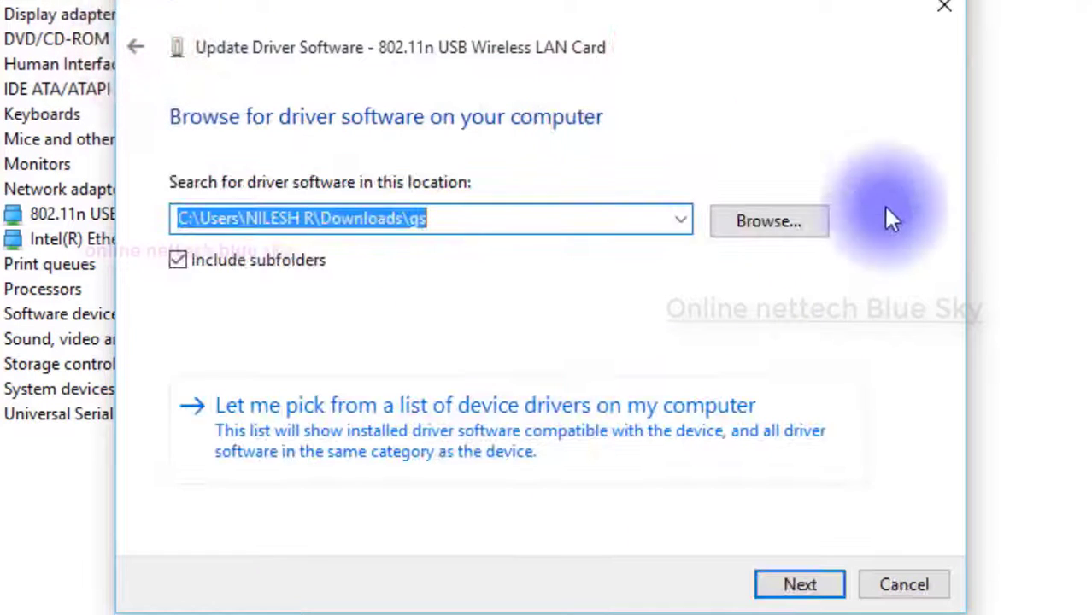
# - List the compatible device drivers on the computer and compare the versions and dates of the 5.1.16.0 and 5.1.25.0 wireless card drivers
pyautogui.click(549, 414)
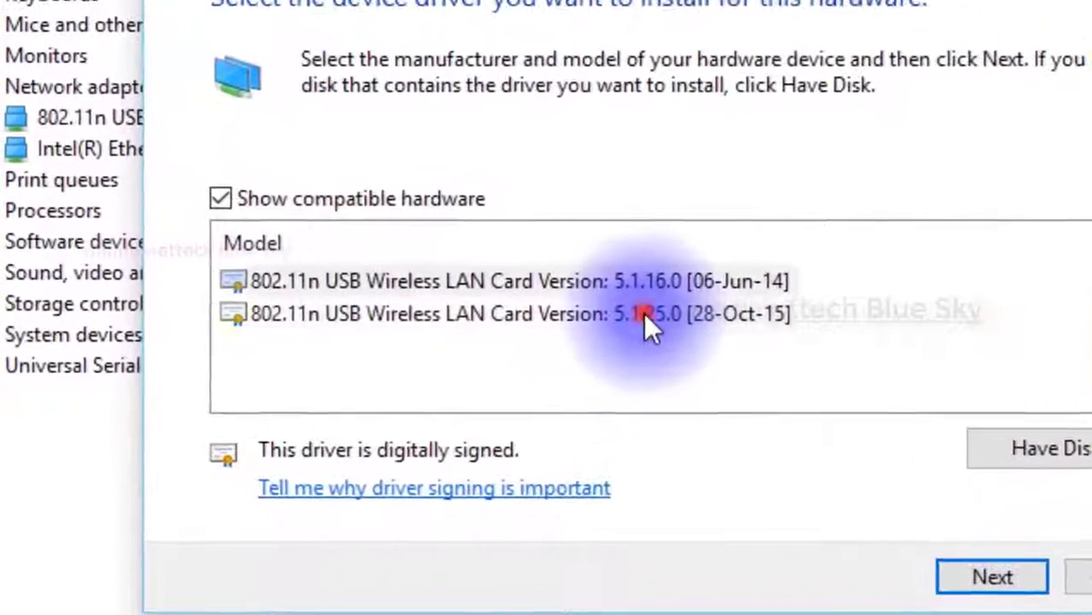
pyautogui.click(551, 354)
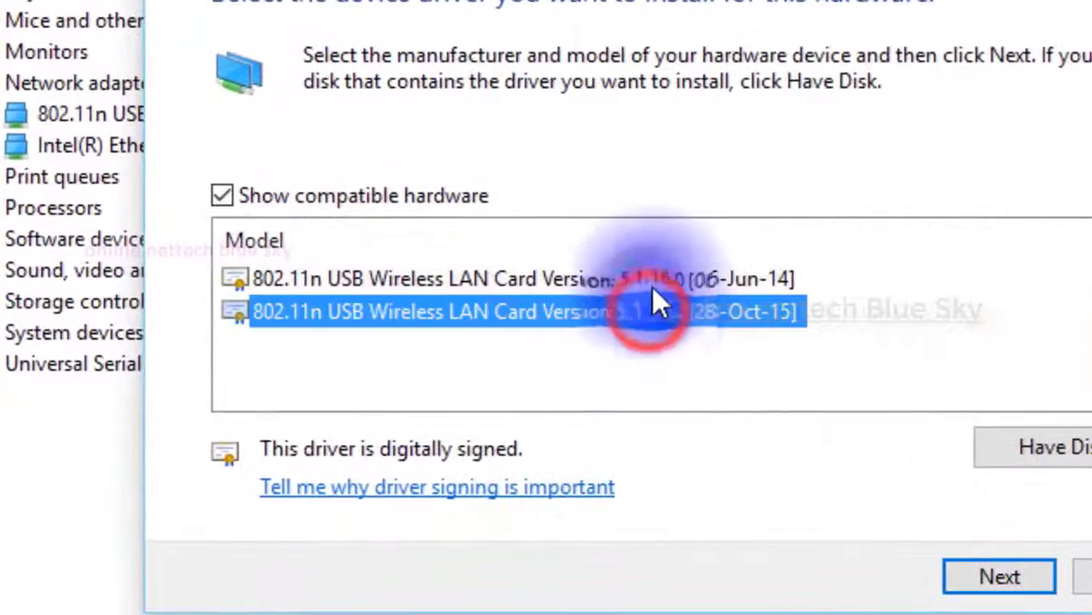
pyautogui.click(551, 326)
pyautogui.click(640, 314)
pyautogui.click(656, 277)
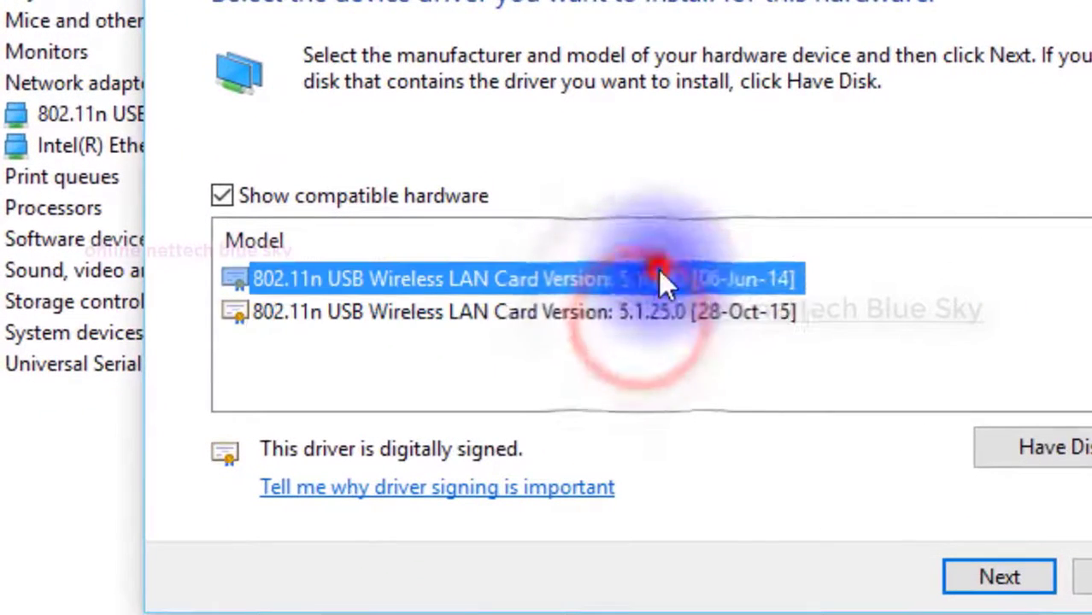
pyautogui.click(623, 321)
pyautogui.click(647, 282)
pyautogui.click(617, 325)
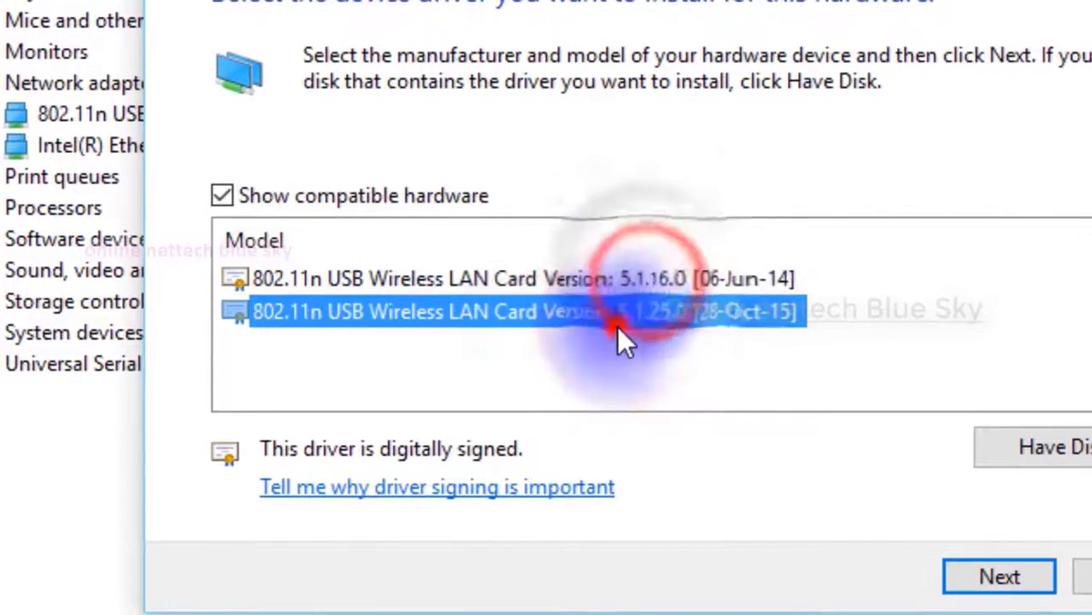
pyautogui.click(674, 275)
pyautogui.click(654, 313)
pyautogui.click(643, 280)
pyautogui.click(640, 312)
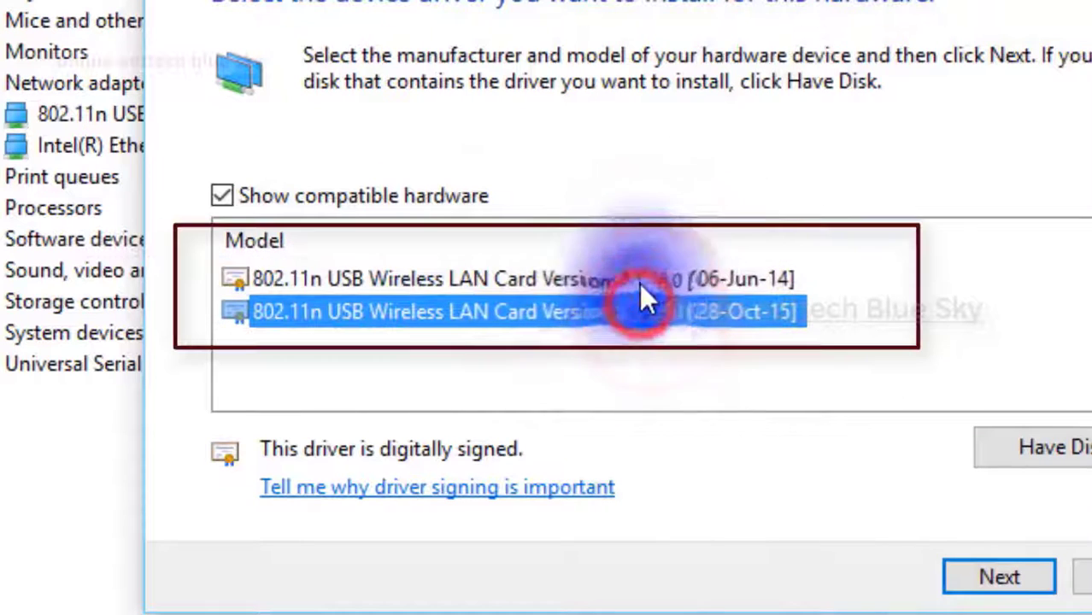
pyautogui.click(642, 279)
pyautogui.click(641, 311)
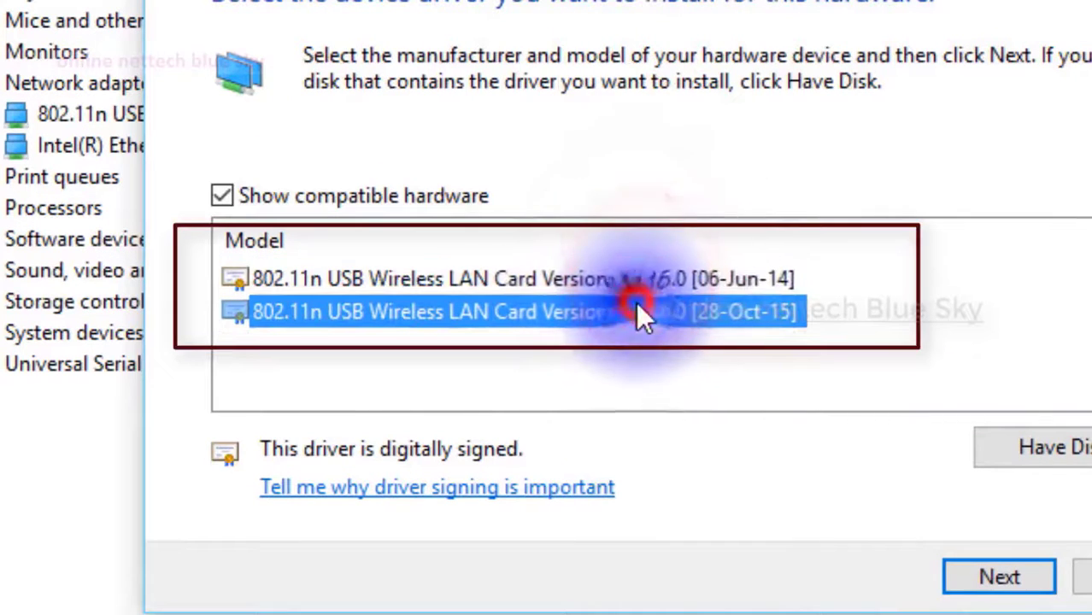
pyautogui.click(696, 280)
pyautogui.click(705, 311)
pyautogui.click(722, 278)
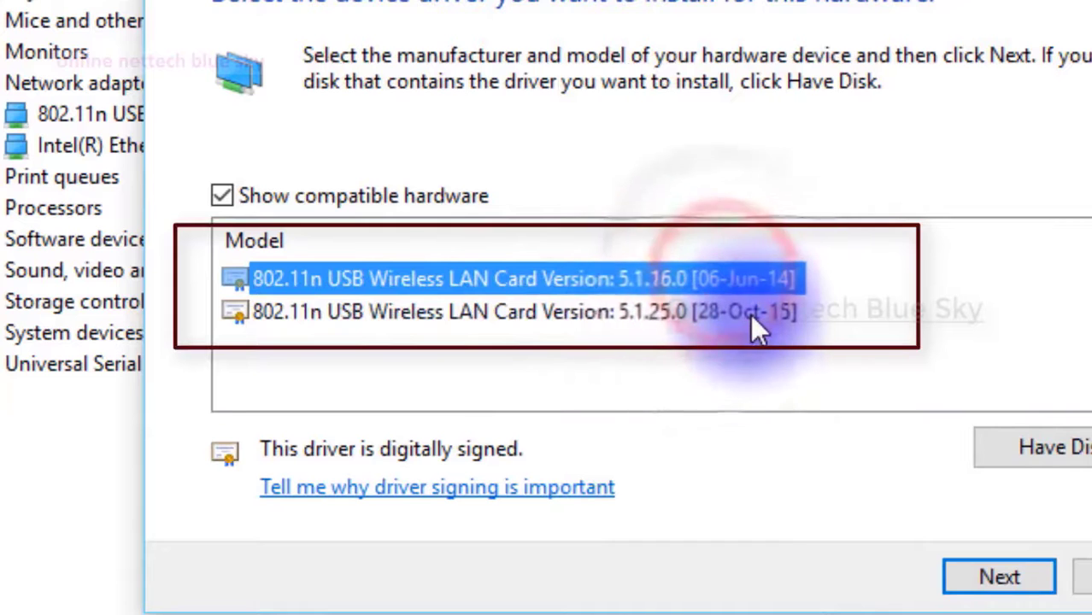
pyautogui.click(752, 315)
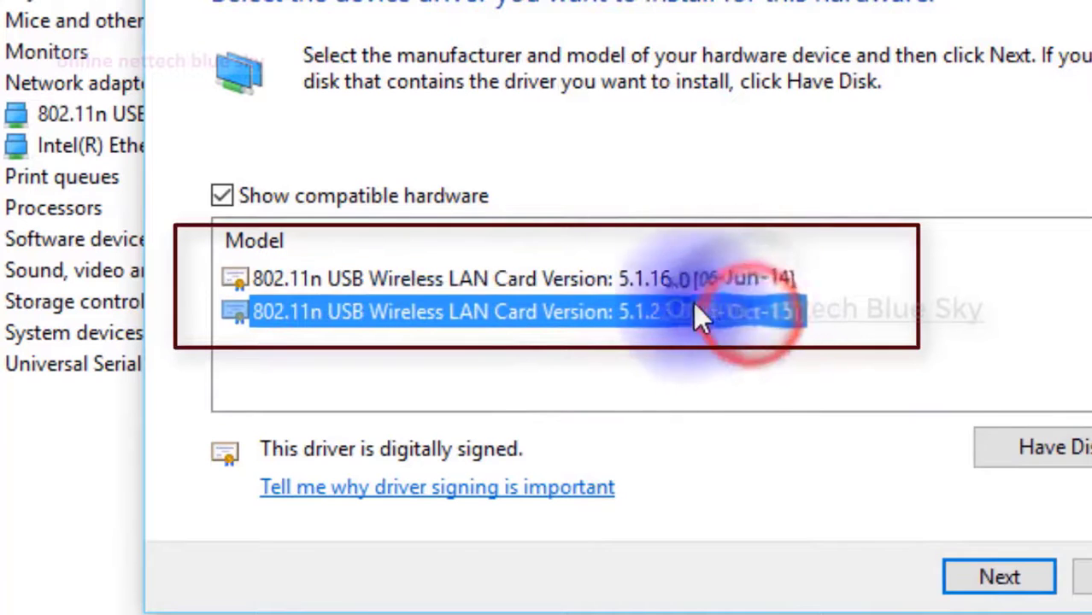
pyautogui.click(732, 278)
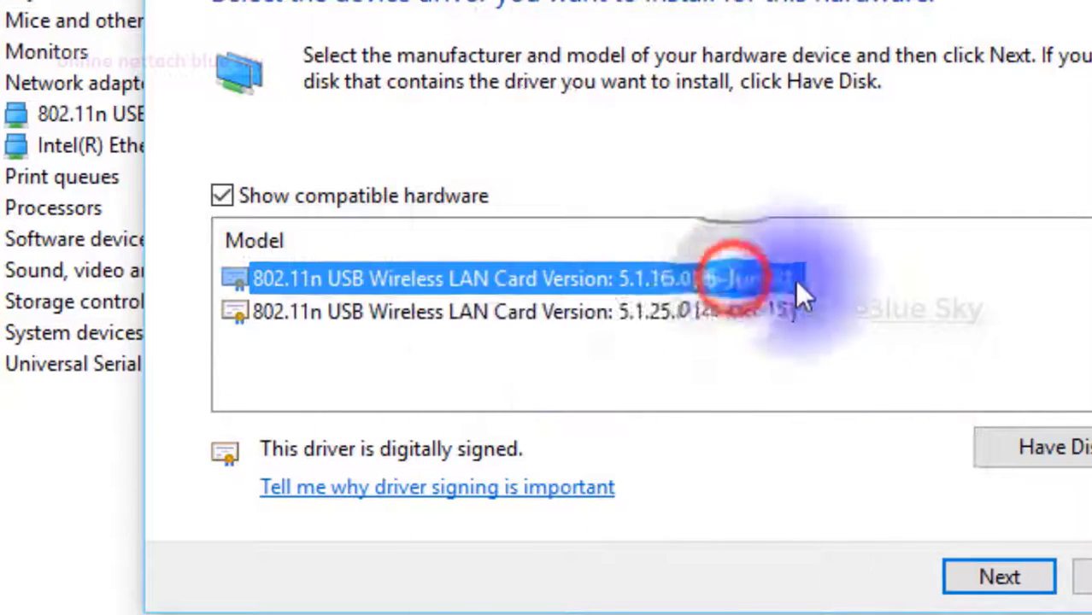
pyautogui.click(729, 313)
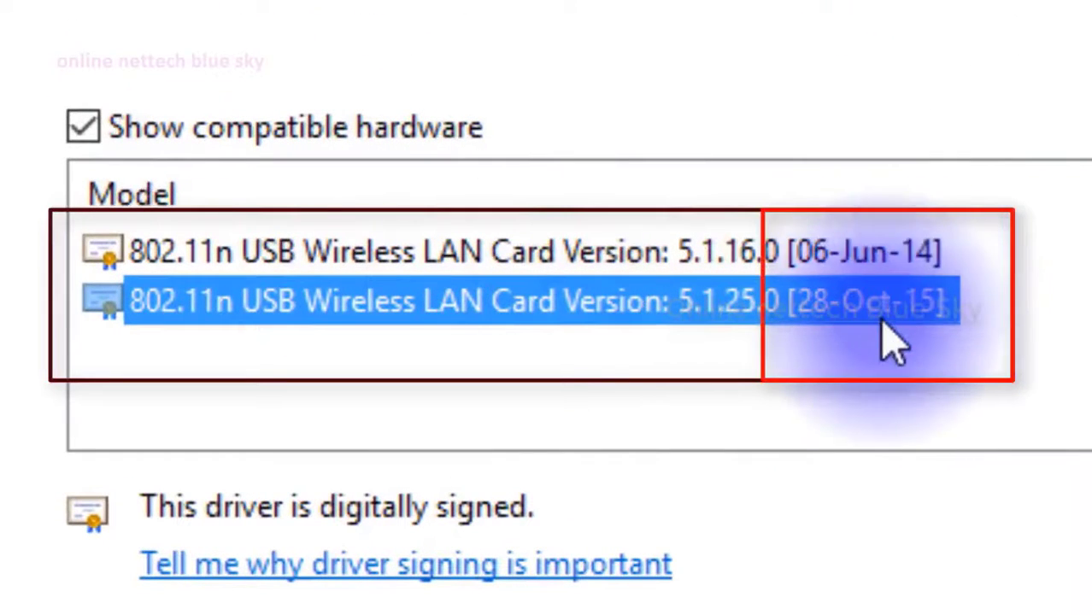
pyautogui.click(895, 255)
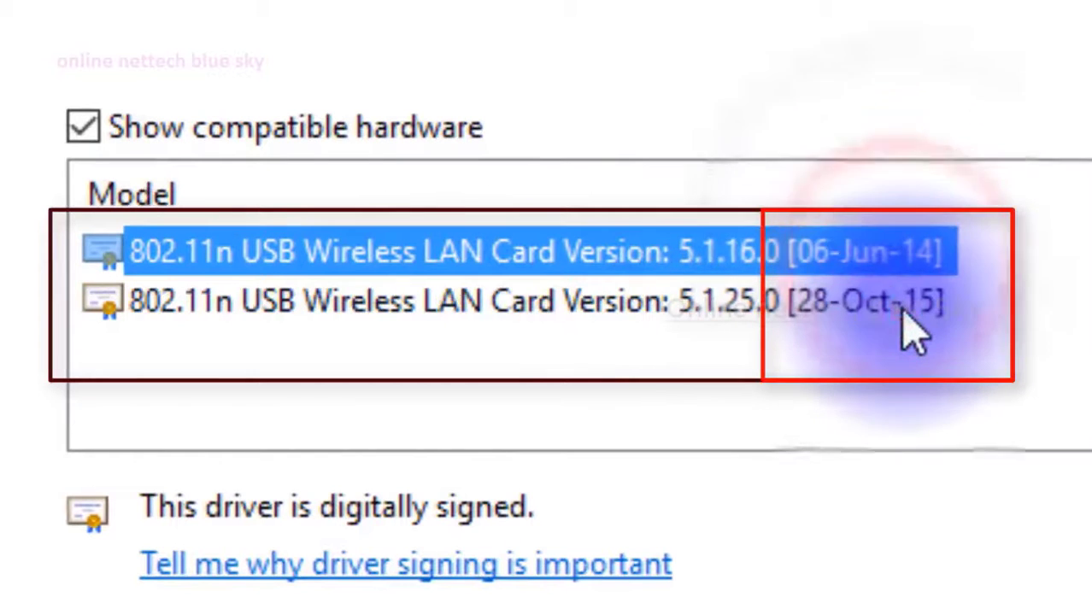
pyautogui.click(900, 303)
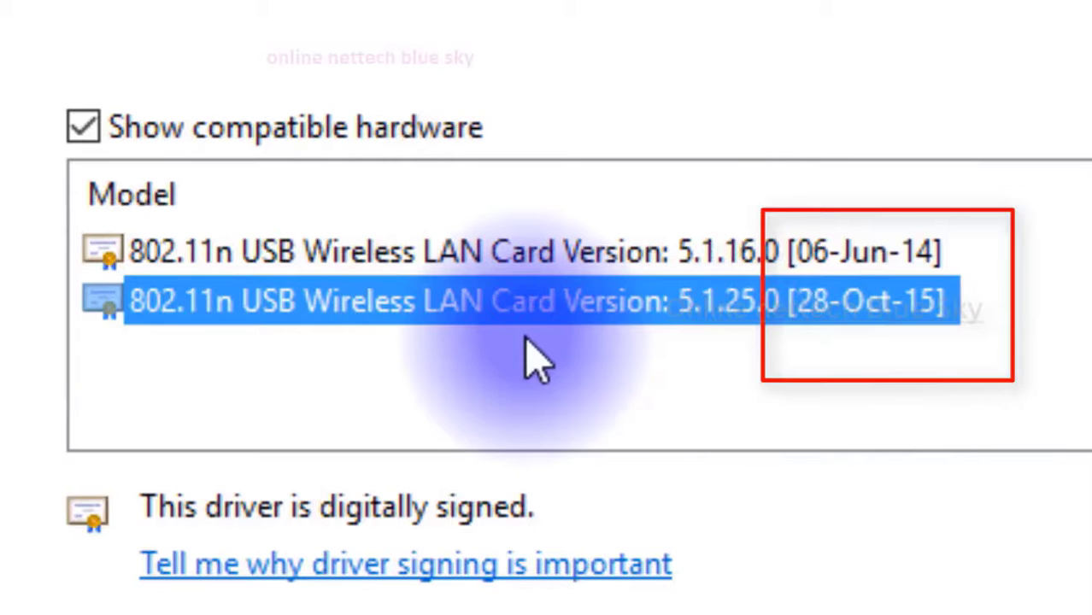
pyautogui.click(850, 240)
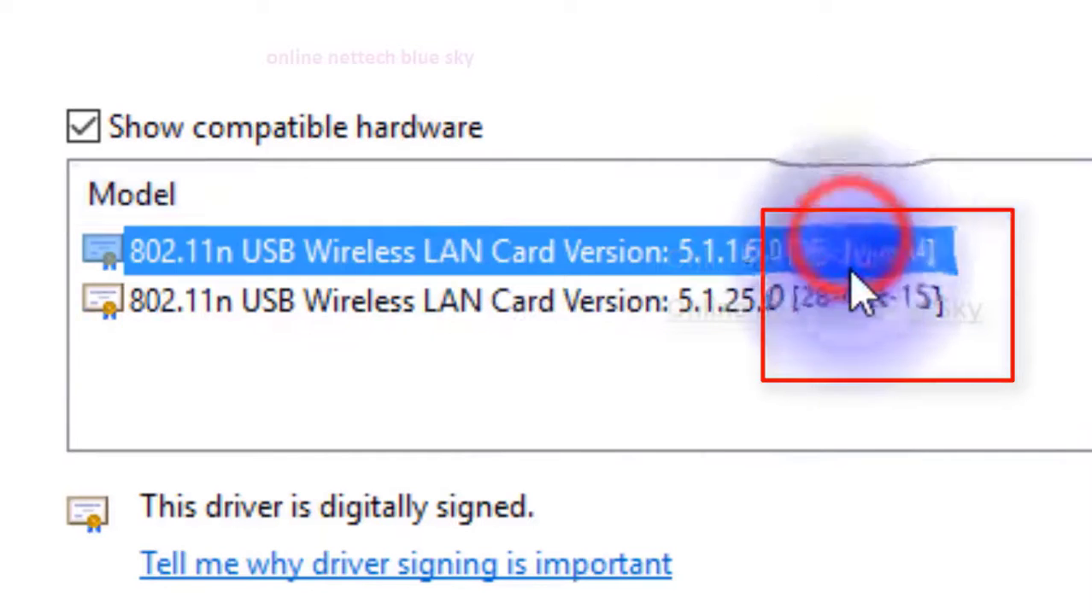
pyautogui.click(909, 304)
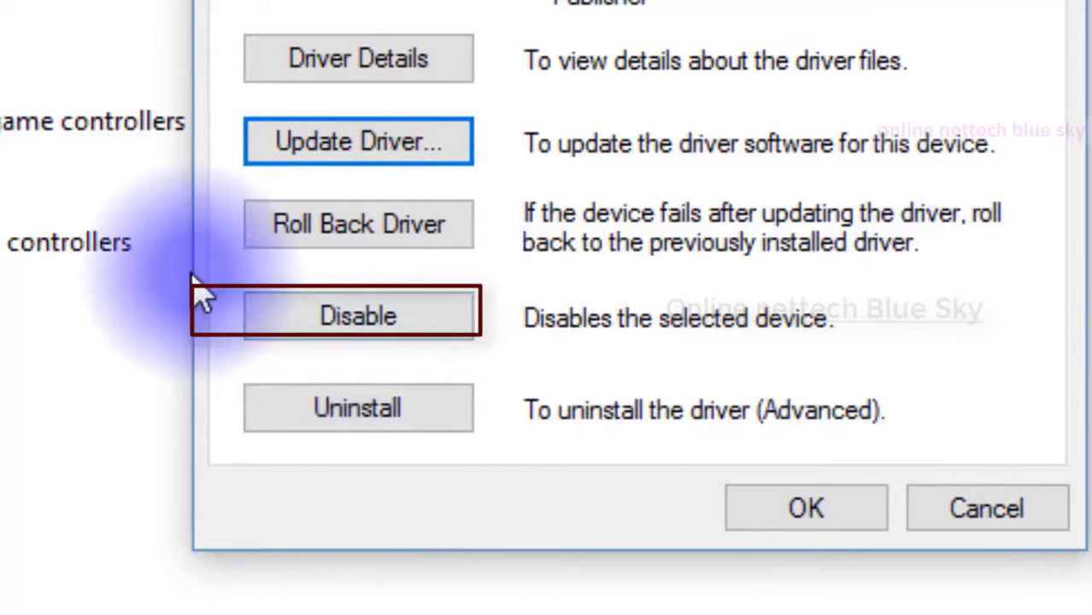
# - Disable the 802.11n USB Wireless LAN Card from its driver properties, confirm the warning, and enable the device again
pyautogui.click(401, 320)
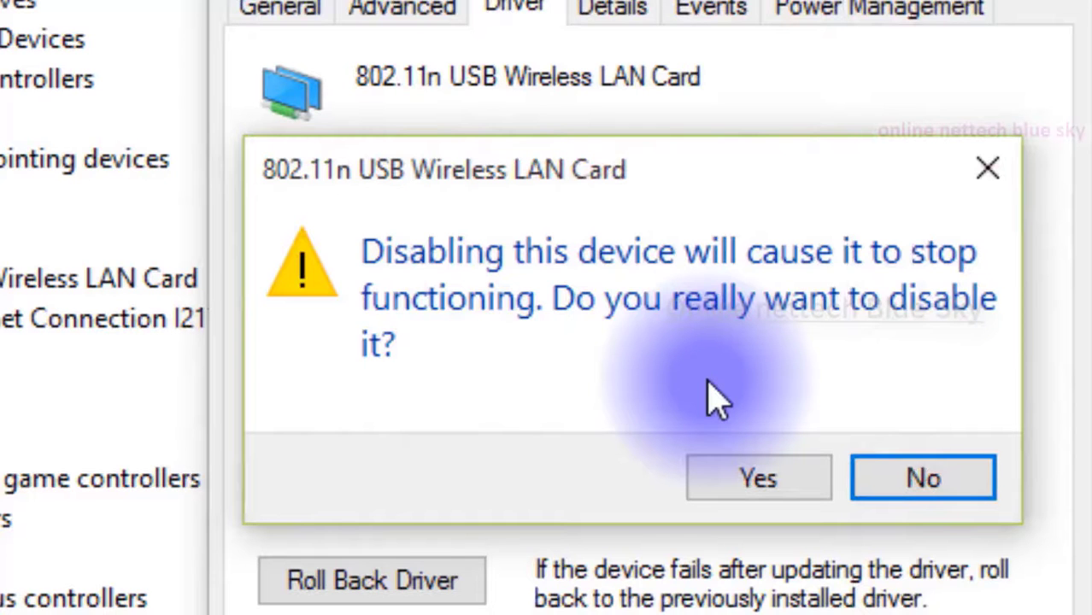
pyautogui.click(758, 477)
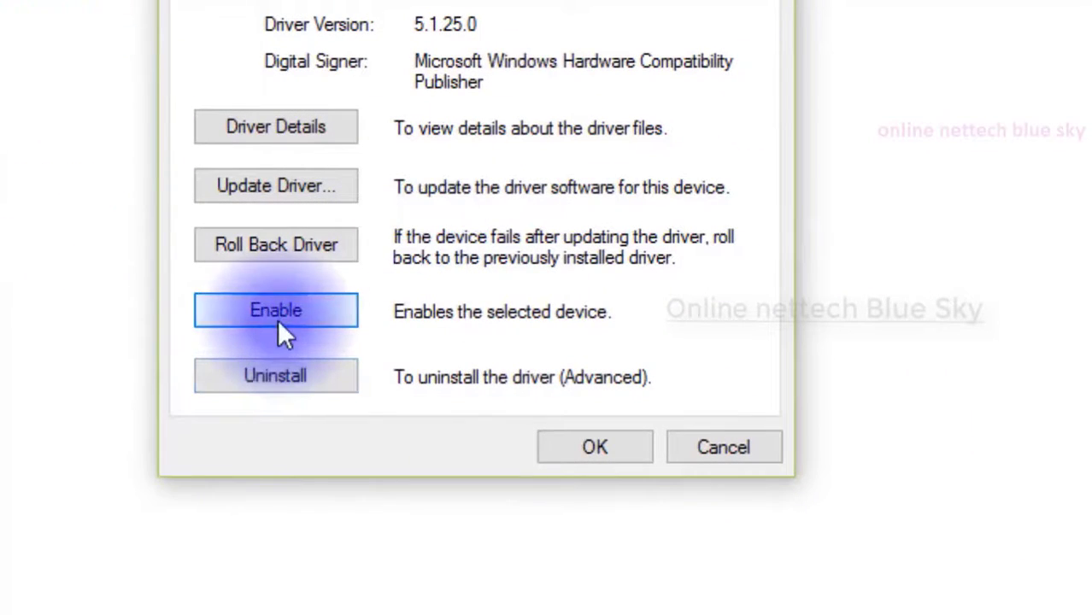
pyautogui.click(279, 320)
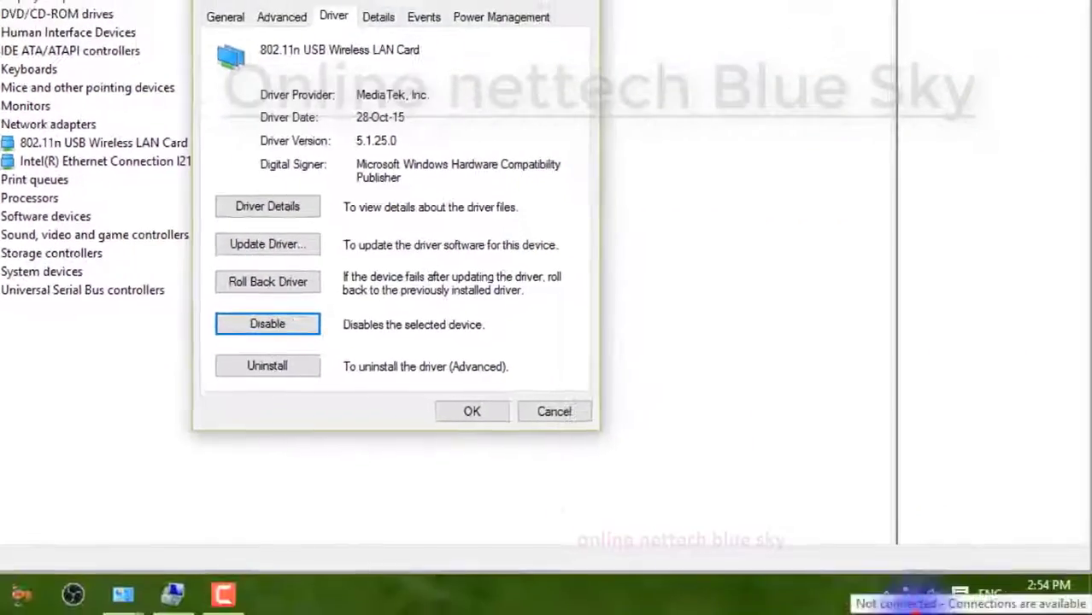
# - Check the network connection status and the available networks with the wireless card enabled
pyautogui.click(909, 593)
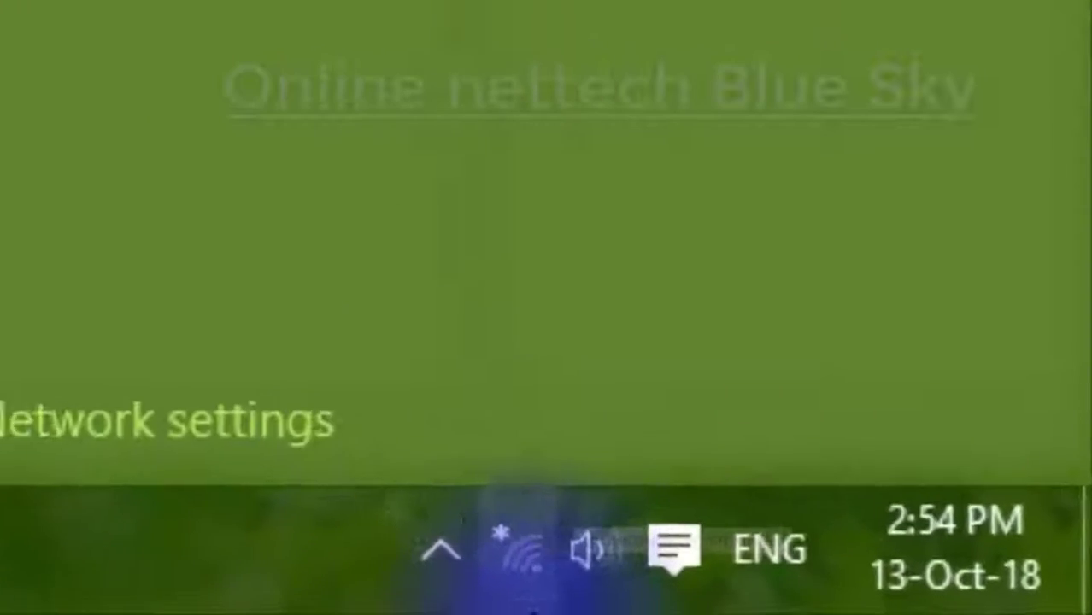
pyautogui.click(480, 574)
pyautogui.click(480, 574)
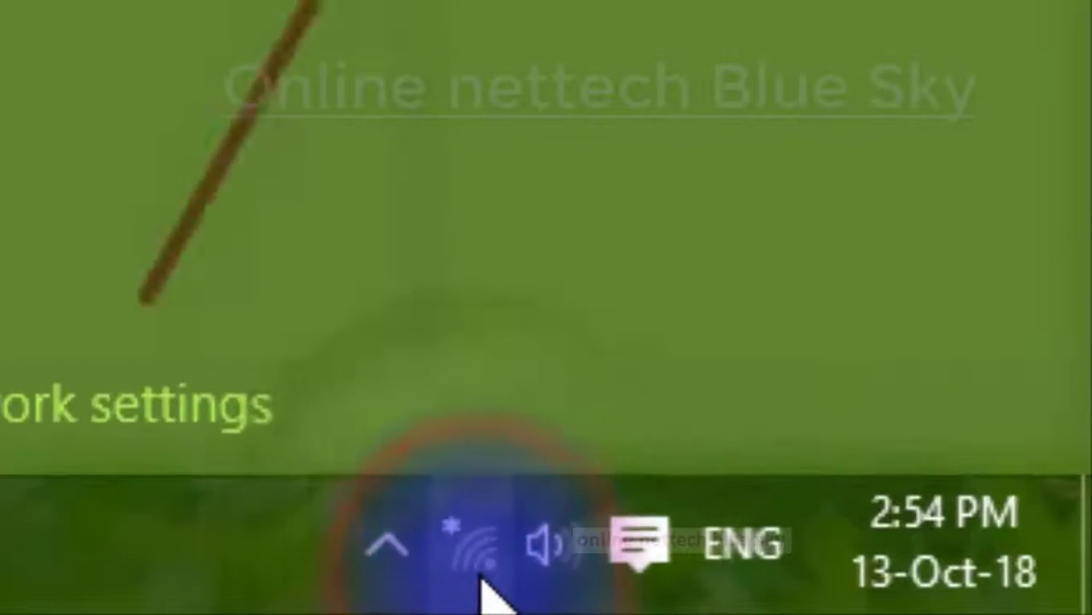
pyautogui.click(480, 576)
pyautogui.click(480, 577)
pyautogui.click(480, 578)
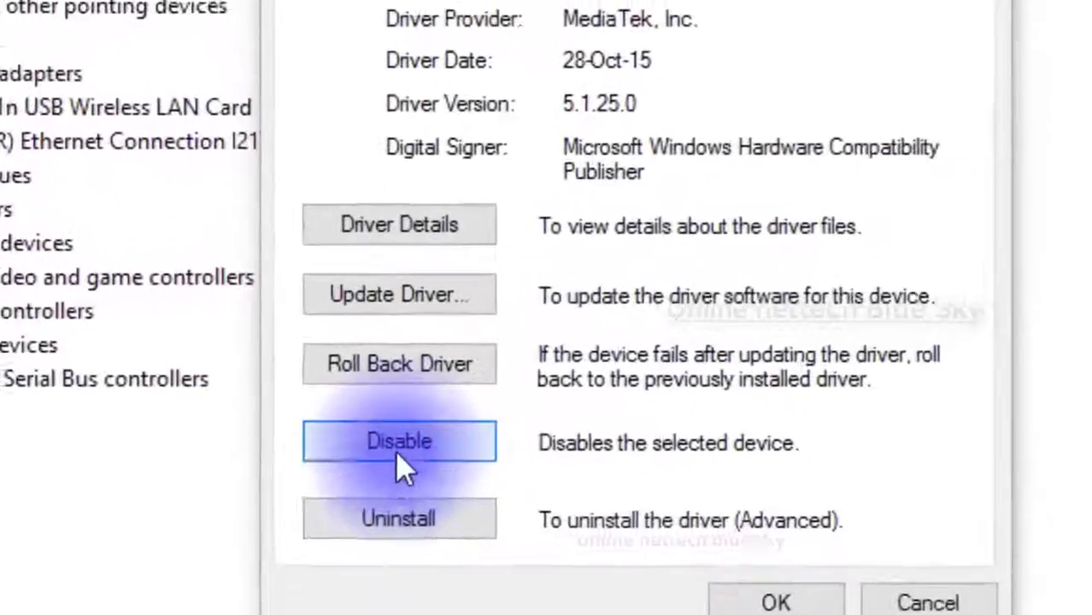
# - Disable the 802.11n USB Wireless LAN Card once more, confirm it, and check the network connection status
pyautogui.click(400, 446)
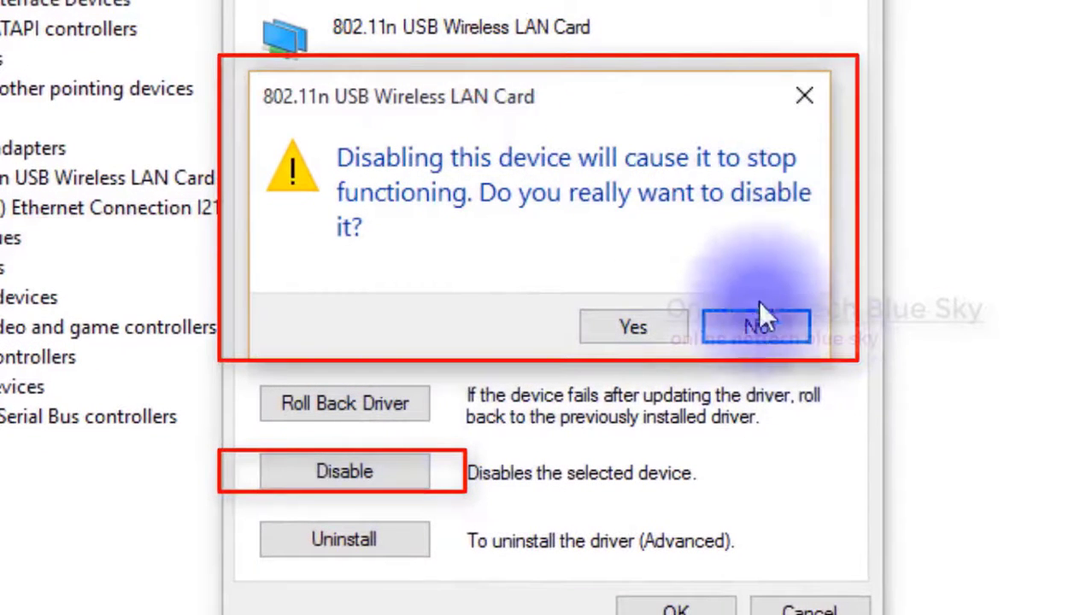
pyautogui.click(612, 338)
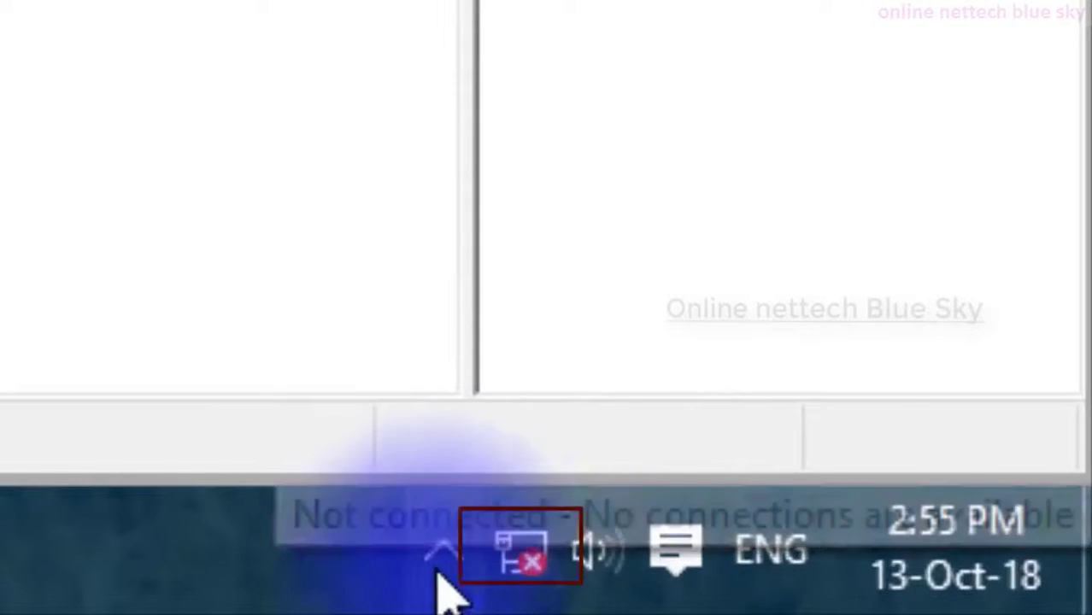
pyautogui.moveTo(494, 568)
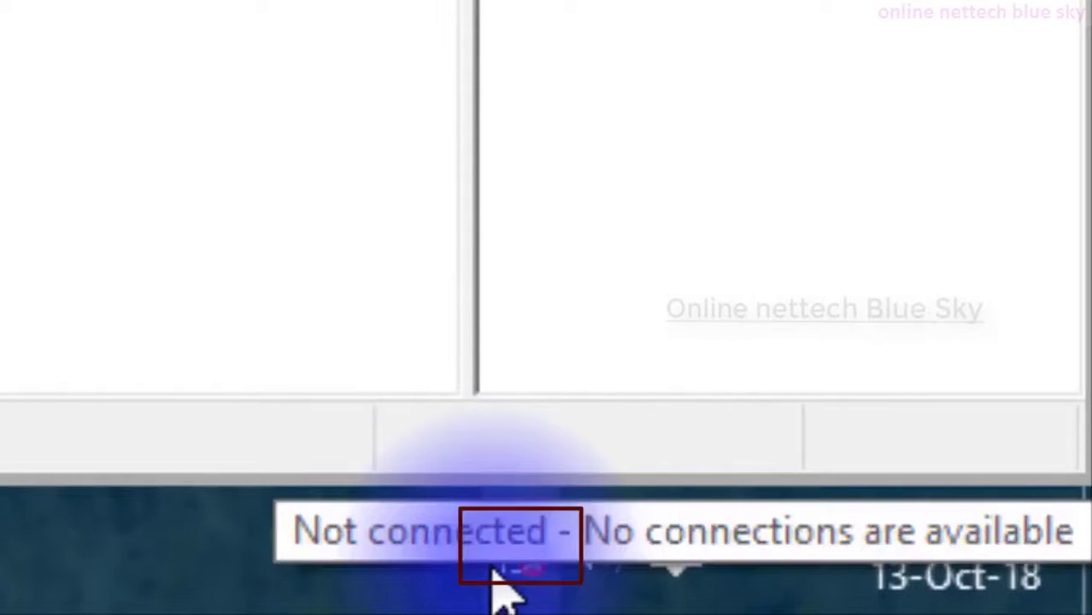
pyautogui.click(493, 569)
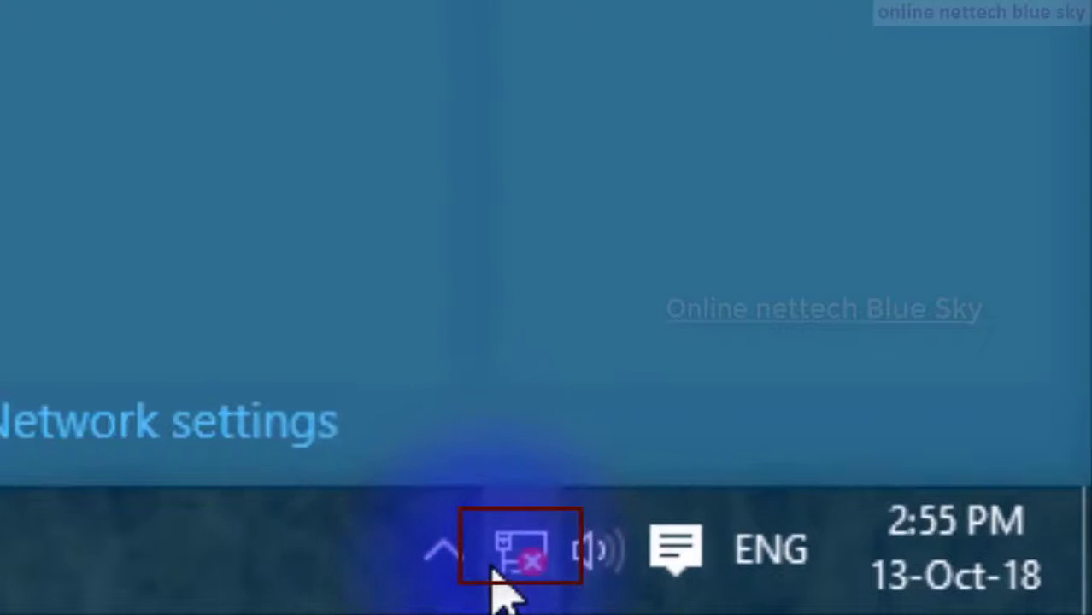
pyautogui.click(501, 571)
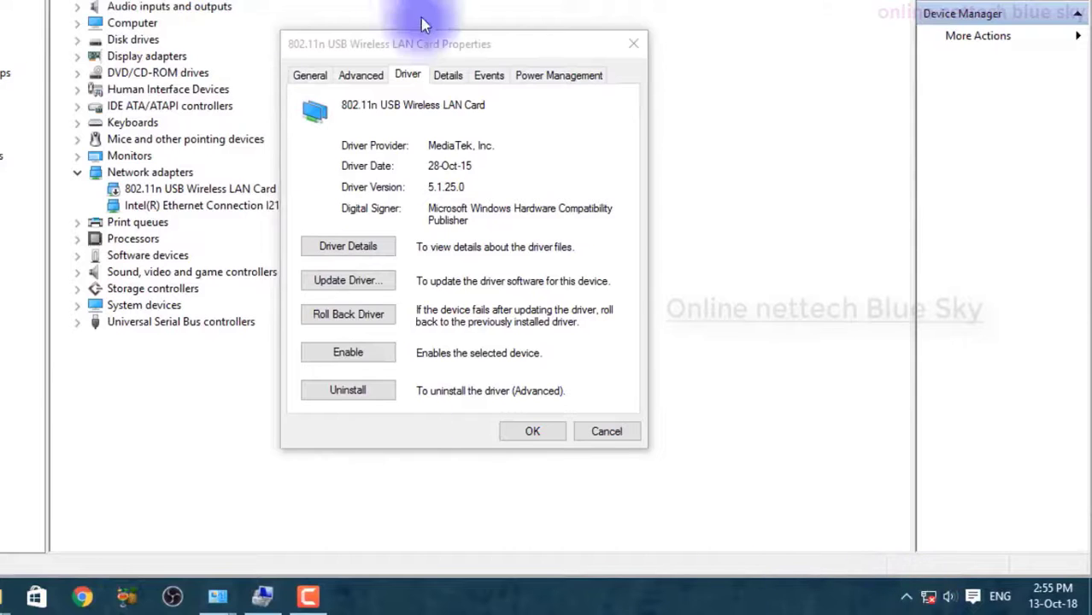
# - Show the hidden devices in the Device Manager tree, and hide them again
pyautogui.click(194, 189)
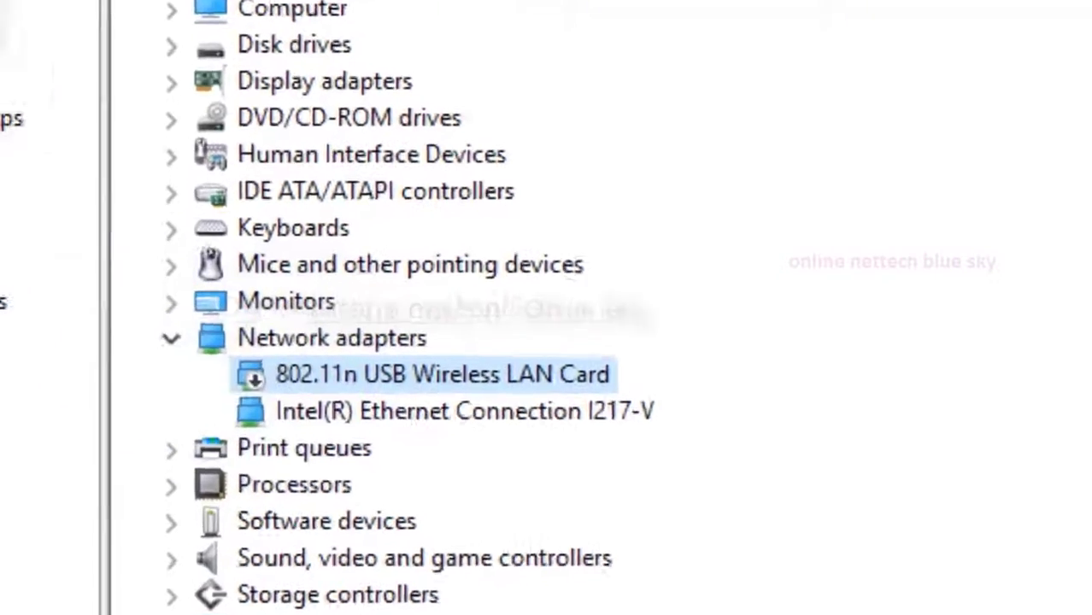
pyautogui.click(146, 8)
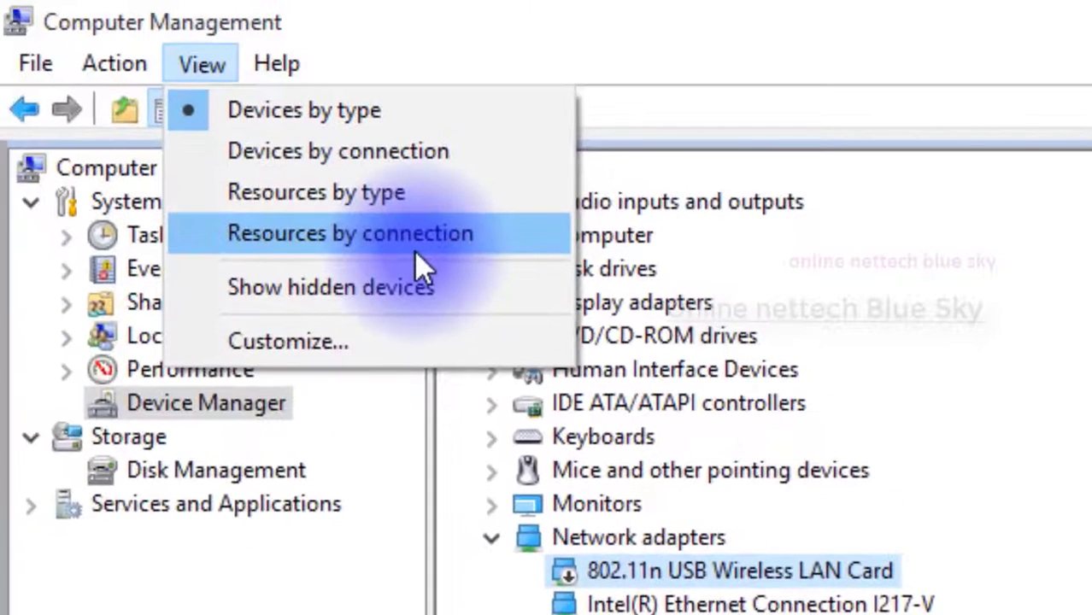
pyautogui.click(397, 287)
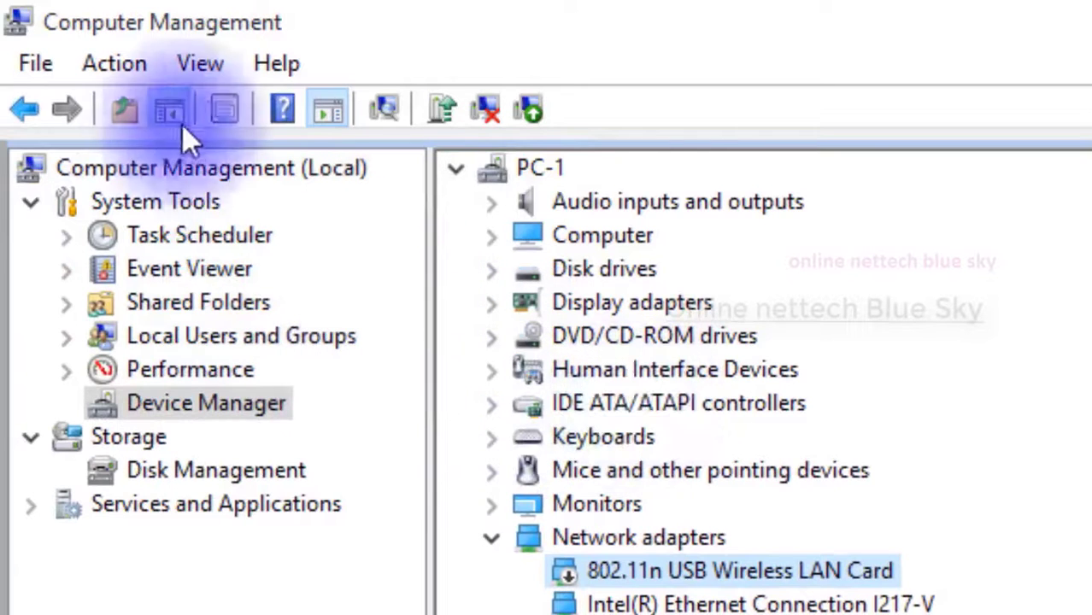
pyautogui.click(195, 69)
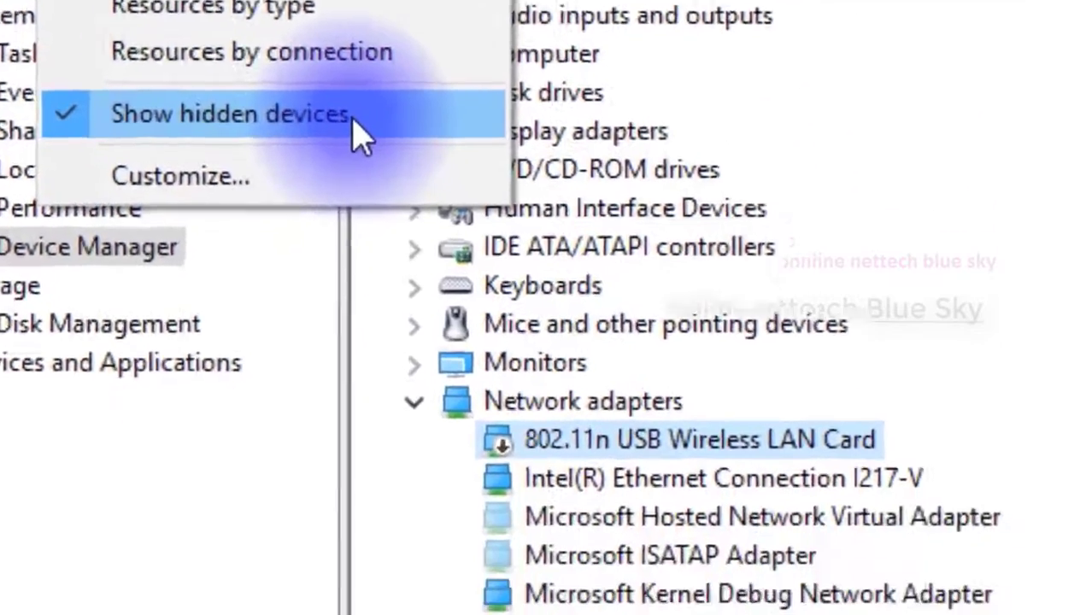
pyautogui.click(353, 120)
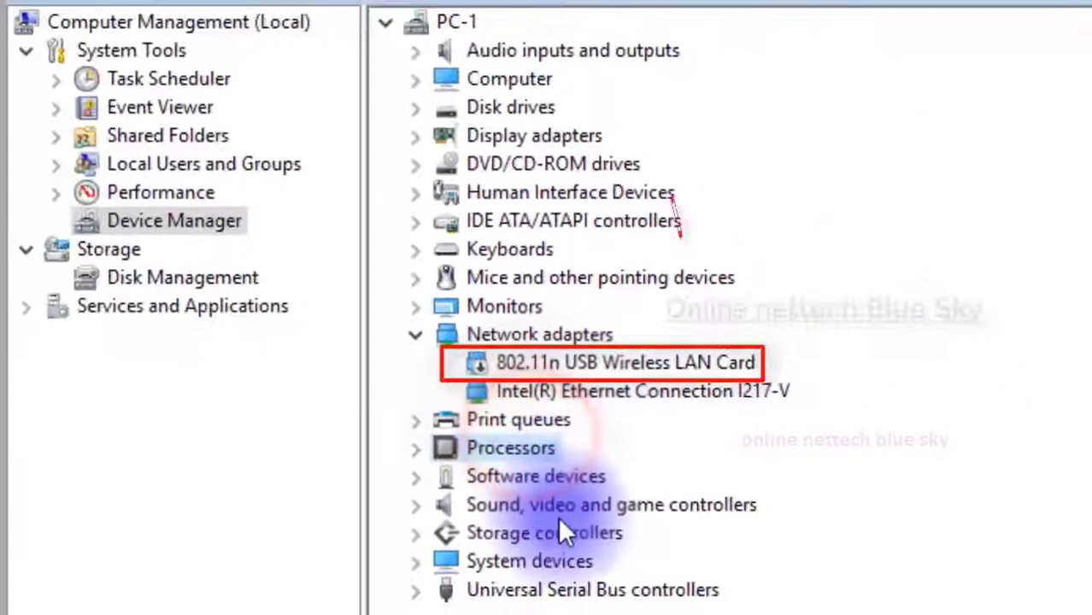
pyautogui.click(559, 506)
pyautogui.click(571, 561)
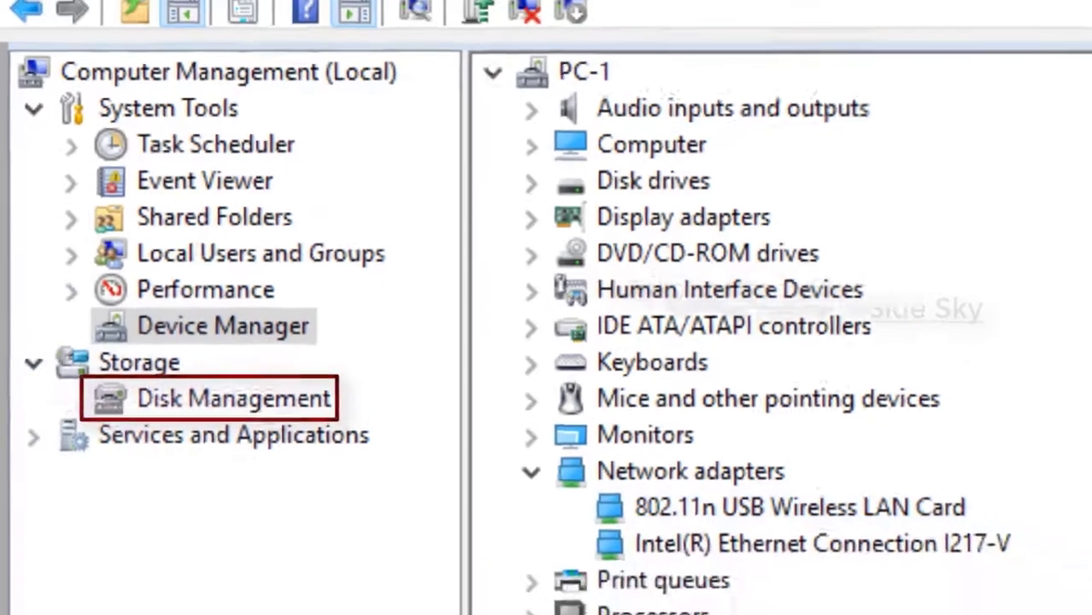
# - Open a Command Prompt with cmd, try to clear its output with "clear]", and exit it
pyautogui.press('super+r')
pyautogui.write('c')
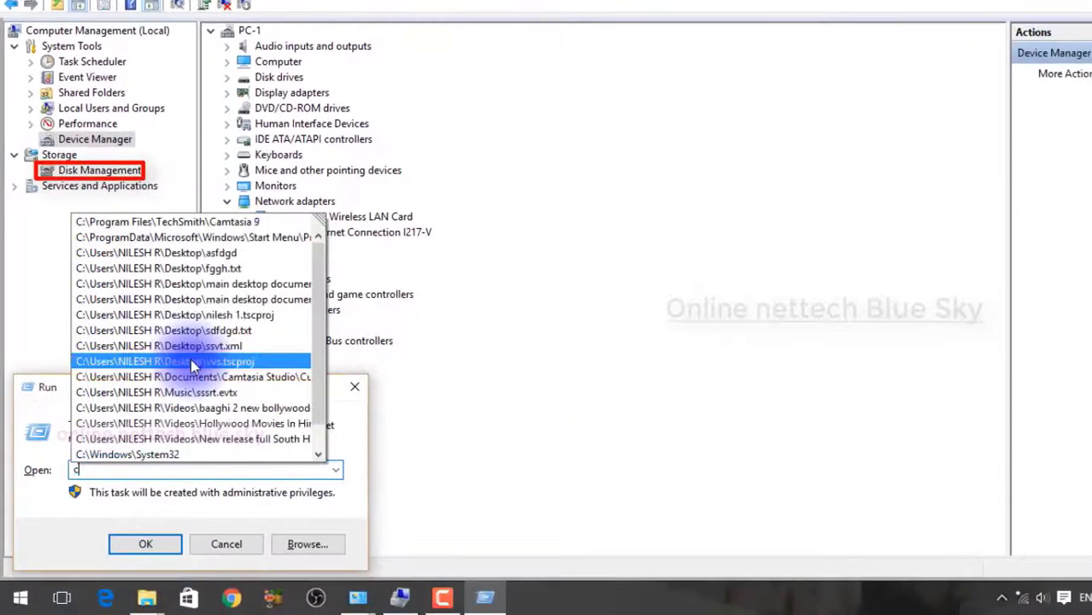
pyautogui.write('md')
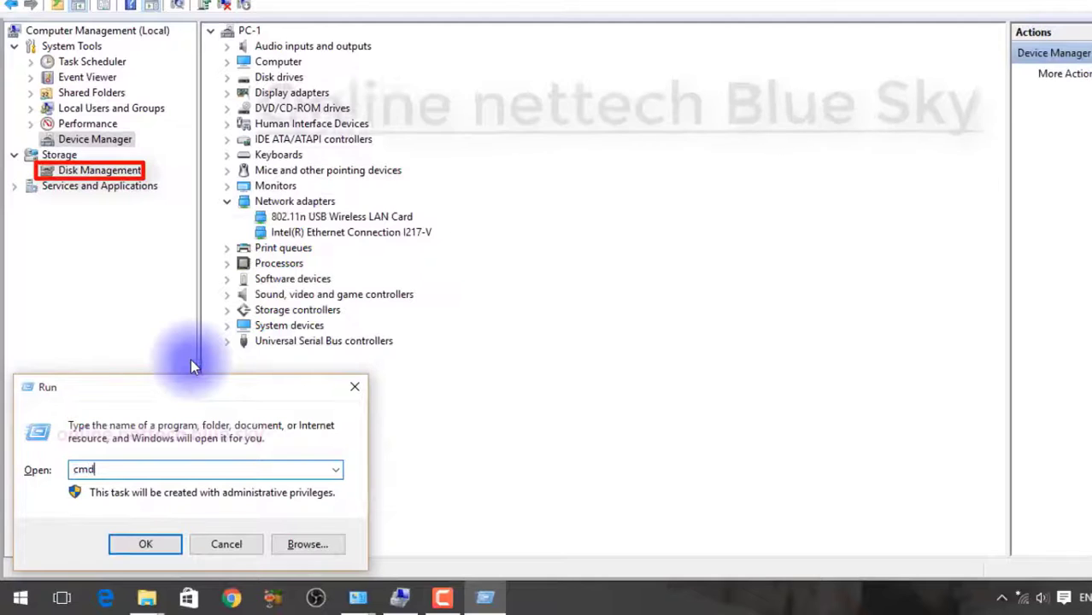
pyautogui.press('Return')
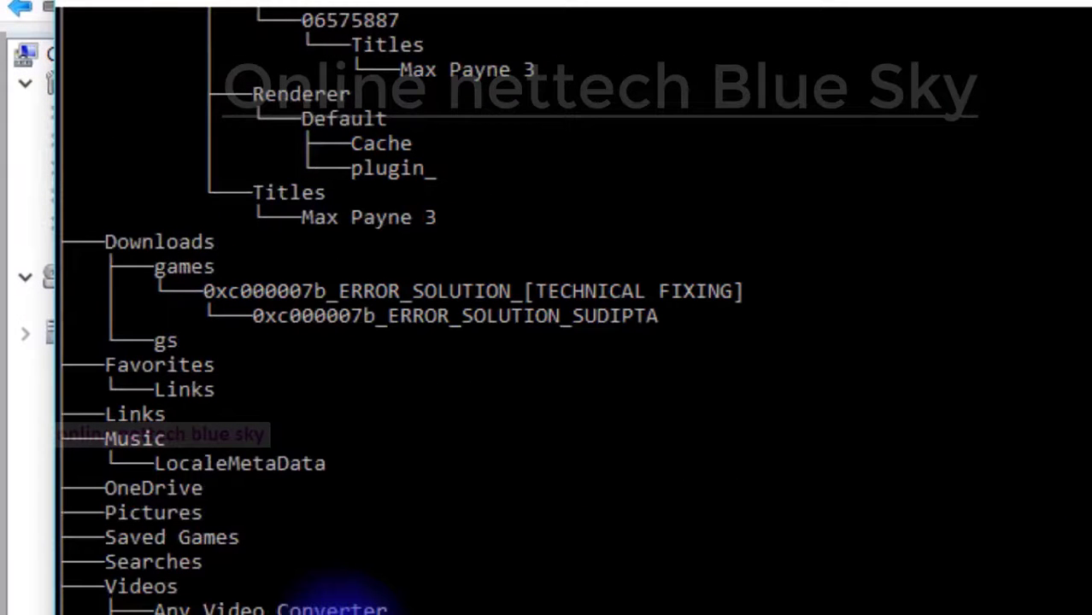
pyautogui.write('clear]')
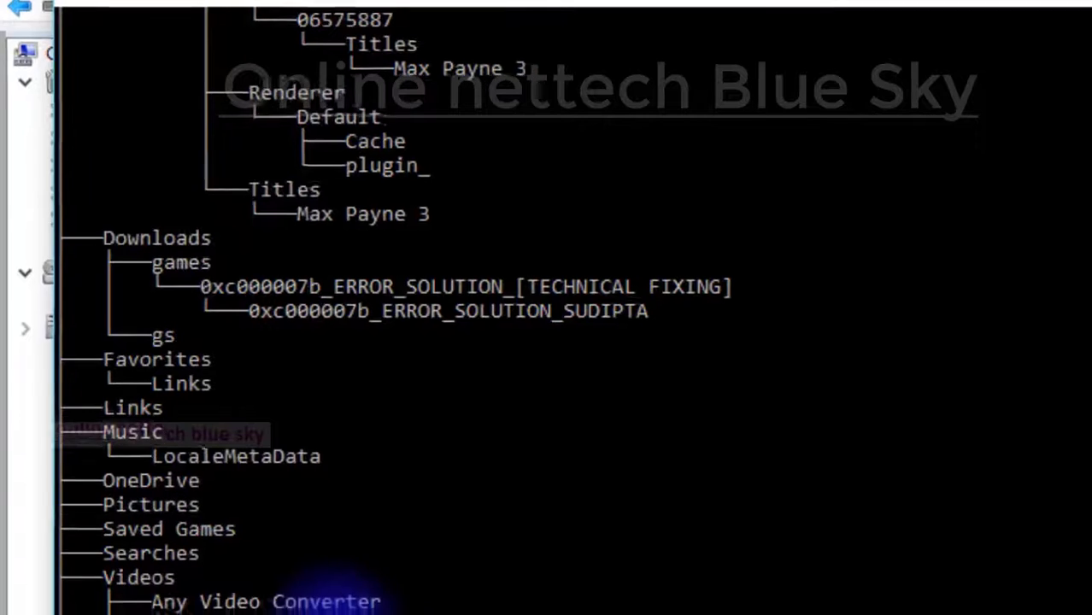
pyautogui.press('Return')
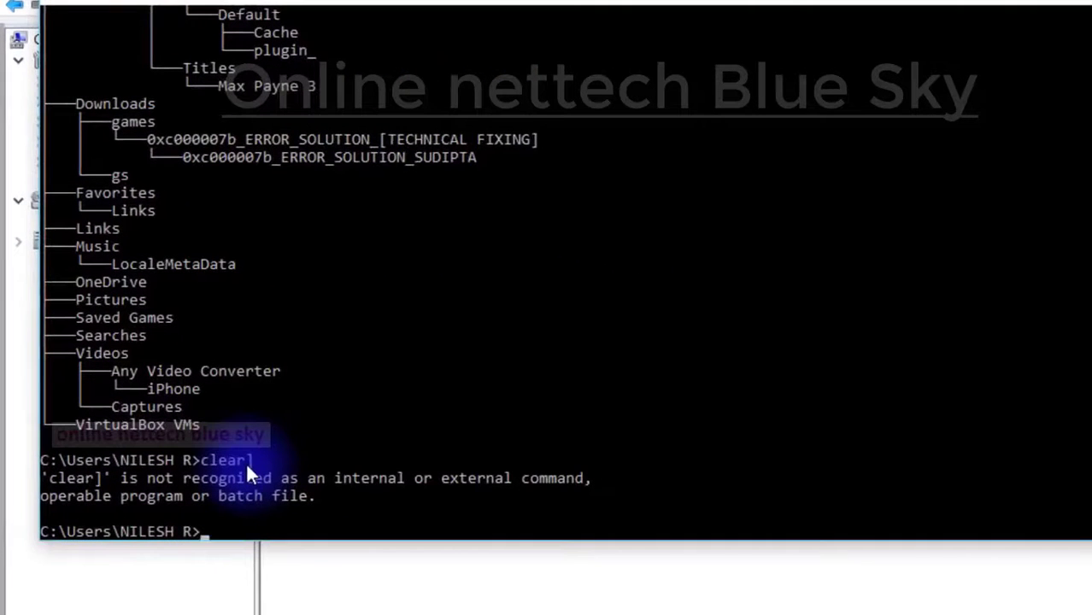
pyautogui.write('e')
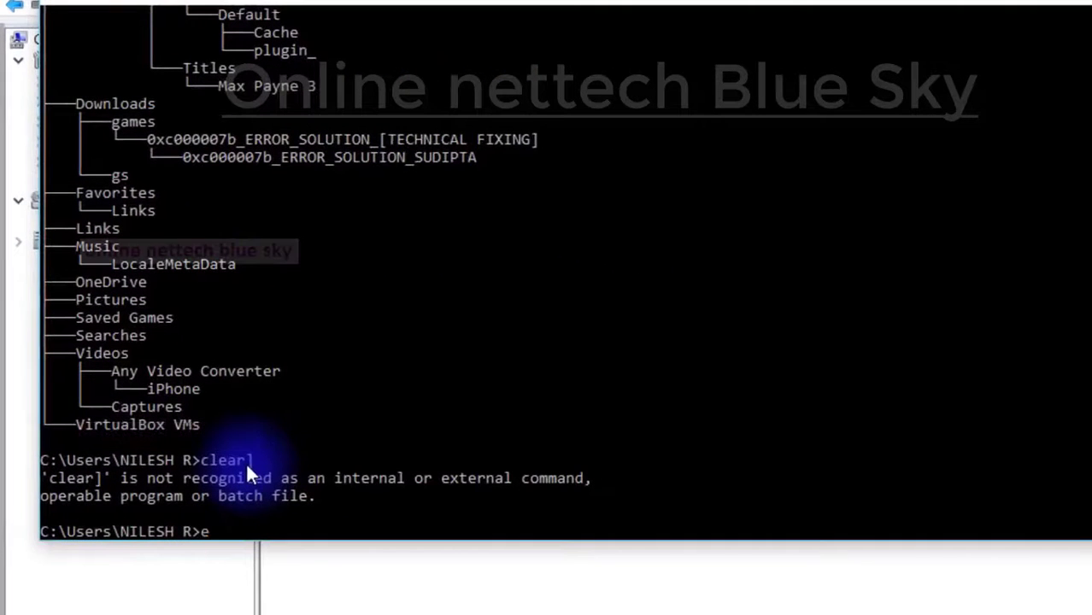
pyautogui.write('xit')
pyautogui.press('Return')
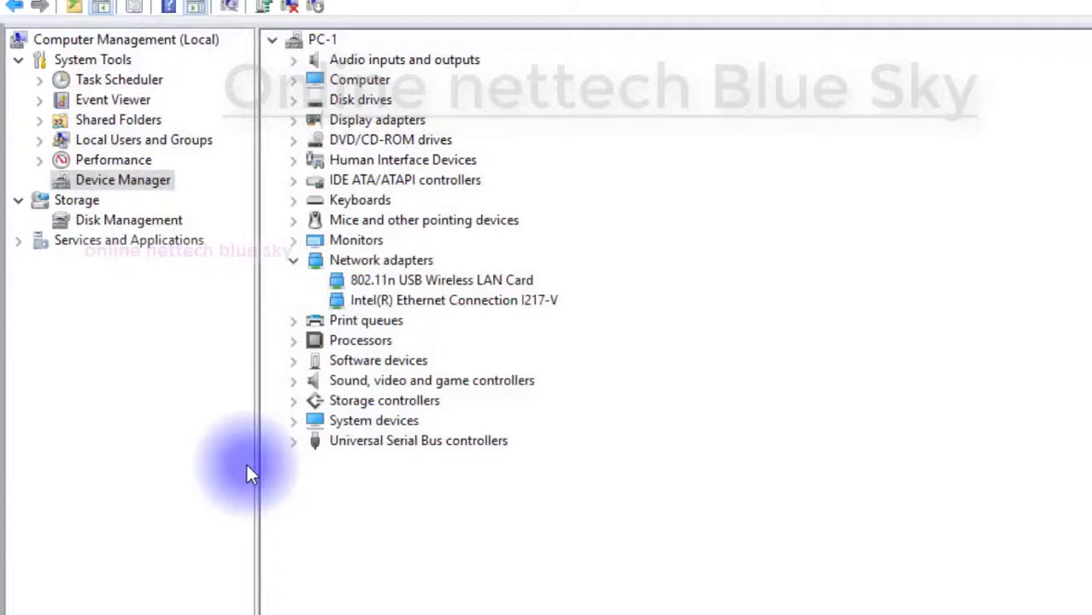
# - Reopen a fresh Command Prompt from the Run dialog and close its window
pyautogui.press('super+r')
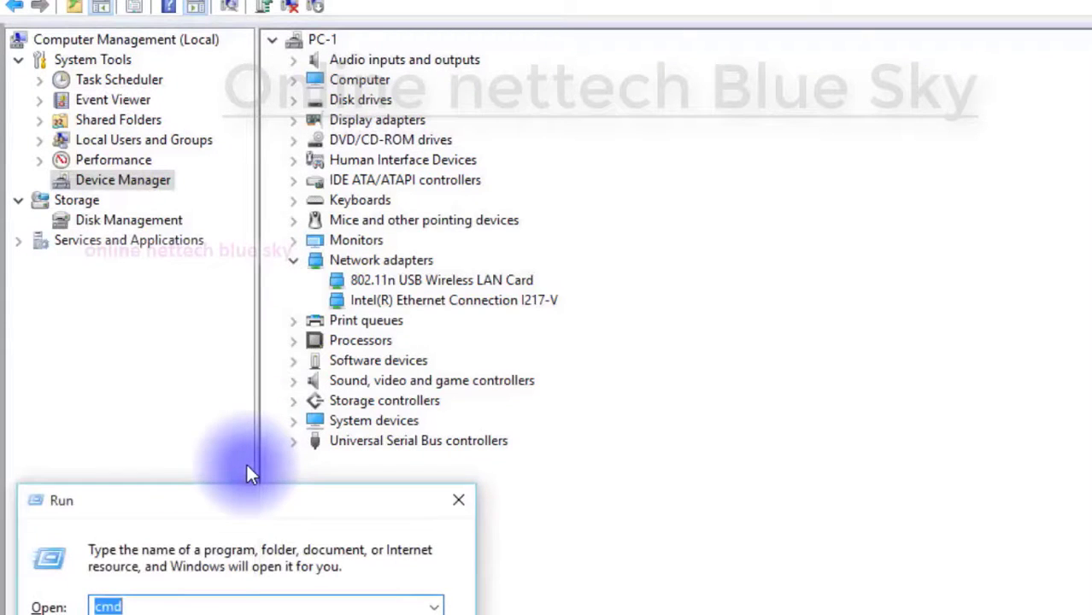
pyautogui.press('Return')
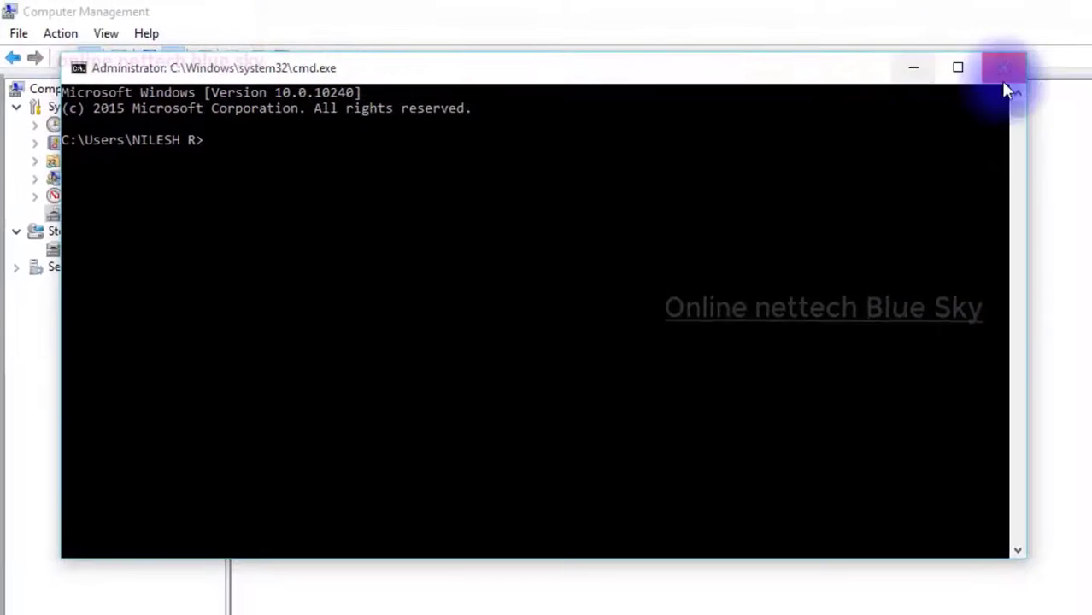
pyautogui.click(998, 79)
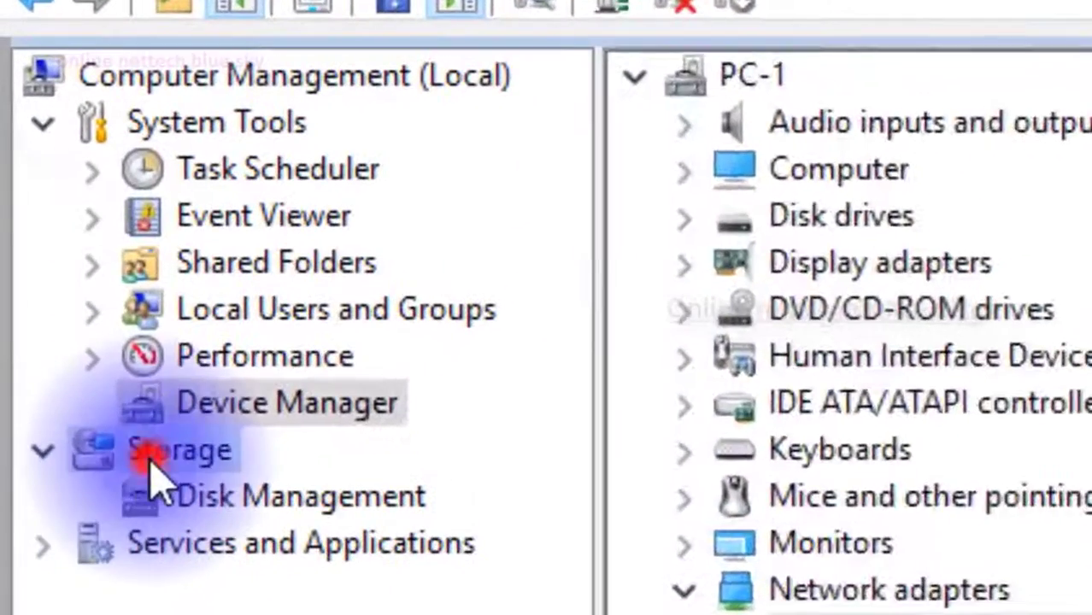
# - View the Storage section of Computer Management, and switch to This PC in File Explorer
pyautogui.click(107, 402)
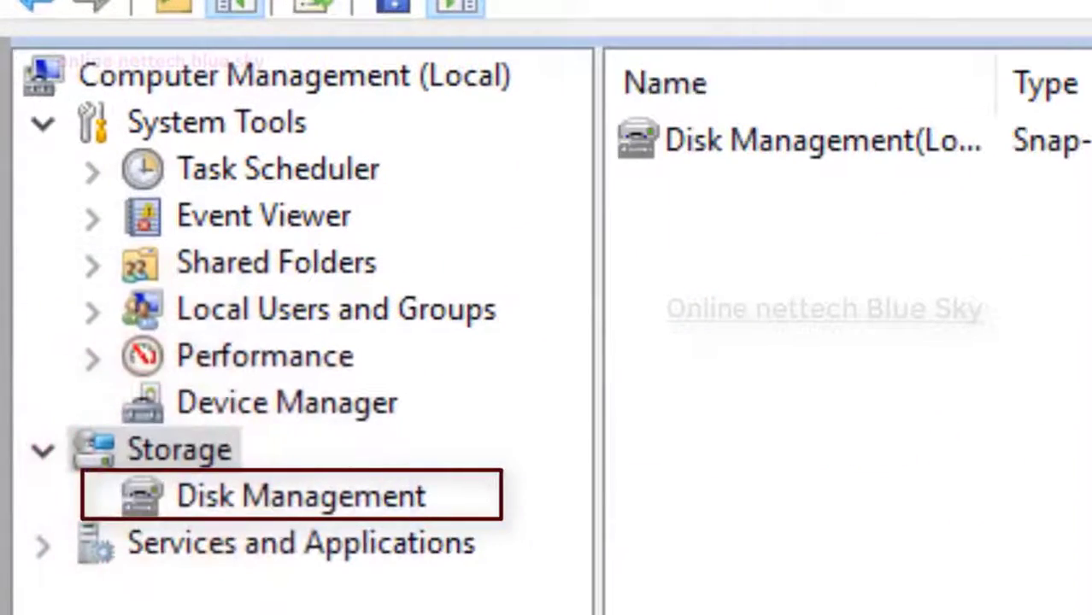
pyautogui.press('super')
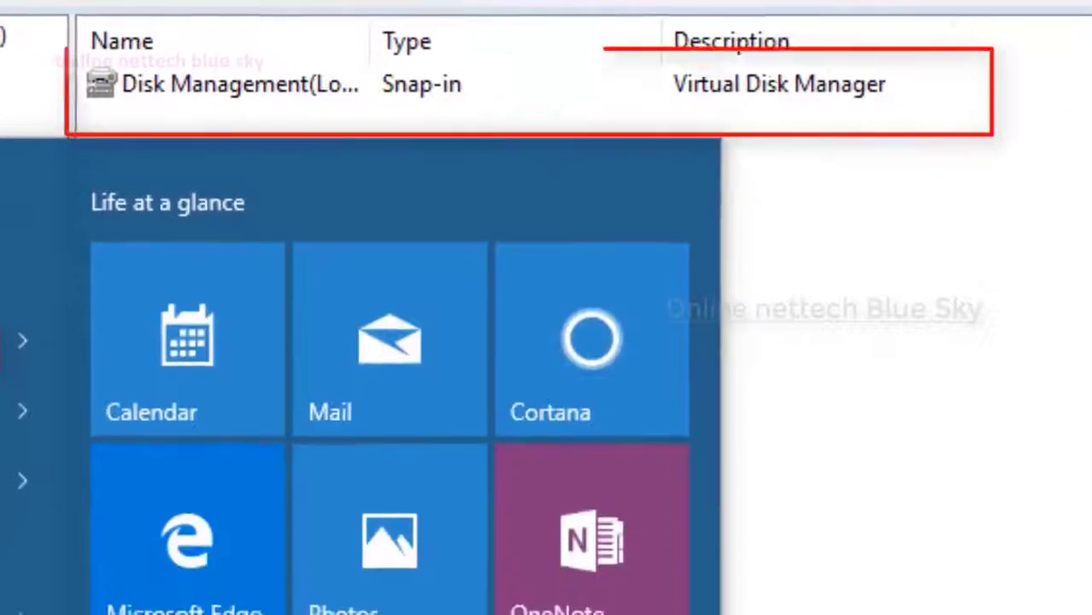
pyautogui.click(92, 475)
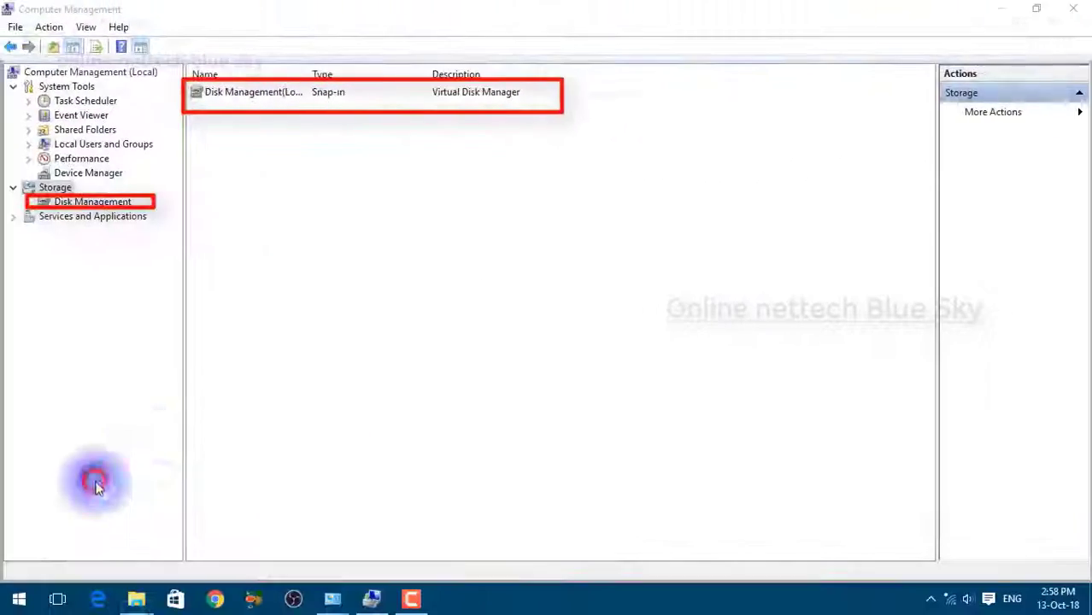
pyautogui.click(53, 134)
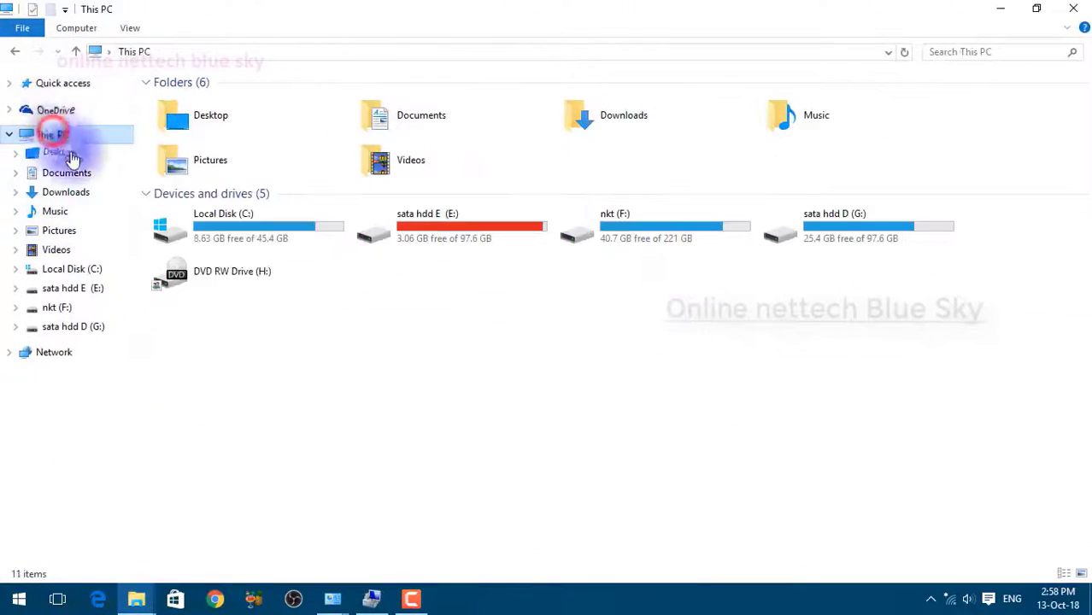
# - Go through the hard disk partitions C, E, F and G and the DVD RW Drive (H:) in This PC
pyautogui.click(247, 222)
pyautogui.click(408, 223)
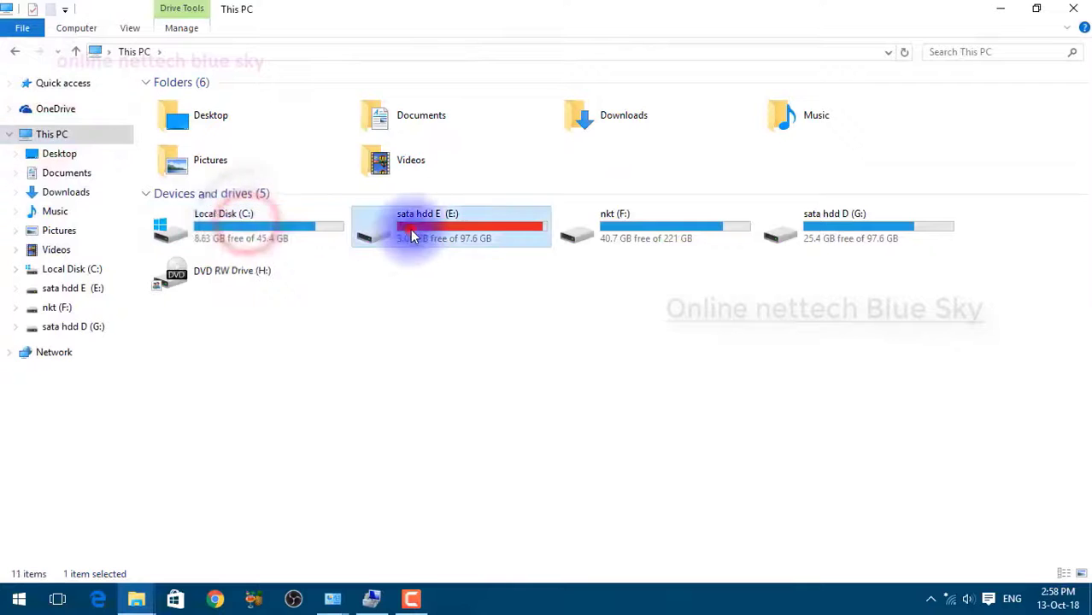
pyautogui.click(603, 224)
pyautogui.click(826, 229)
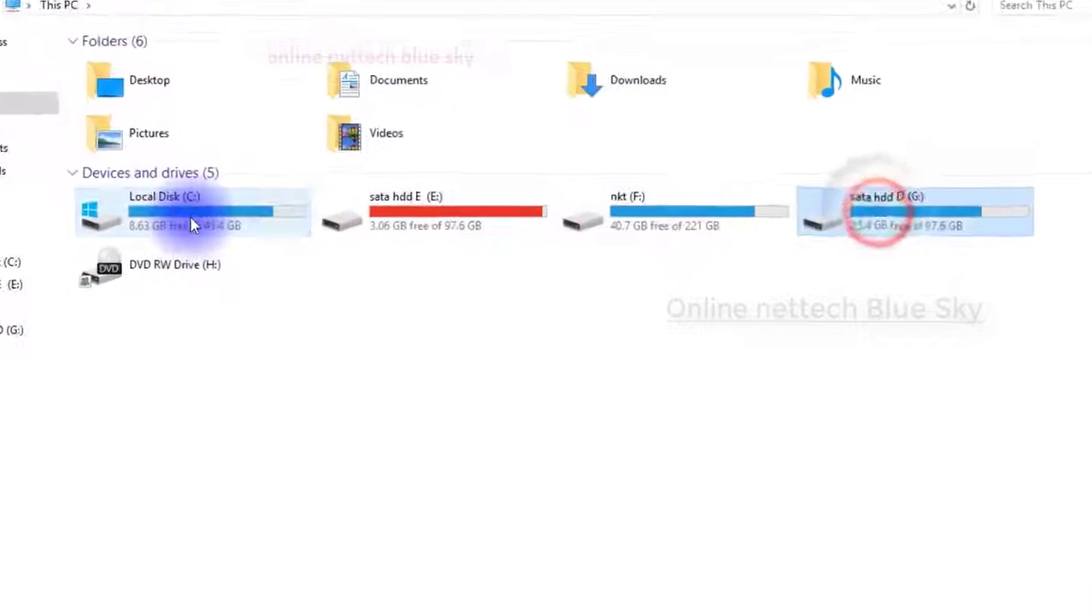
pyautogui.click(246, 233)
pyautogui.click(400, 234)
pyautogui.click(638, 226)
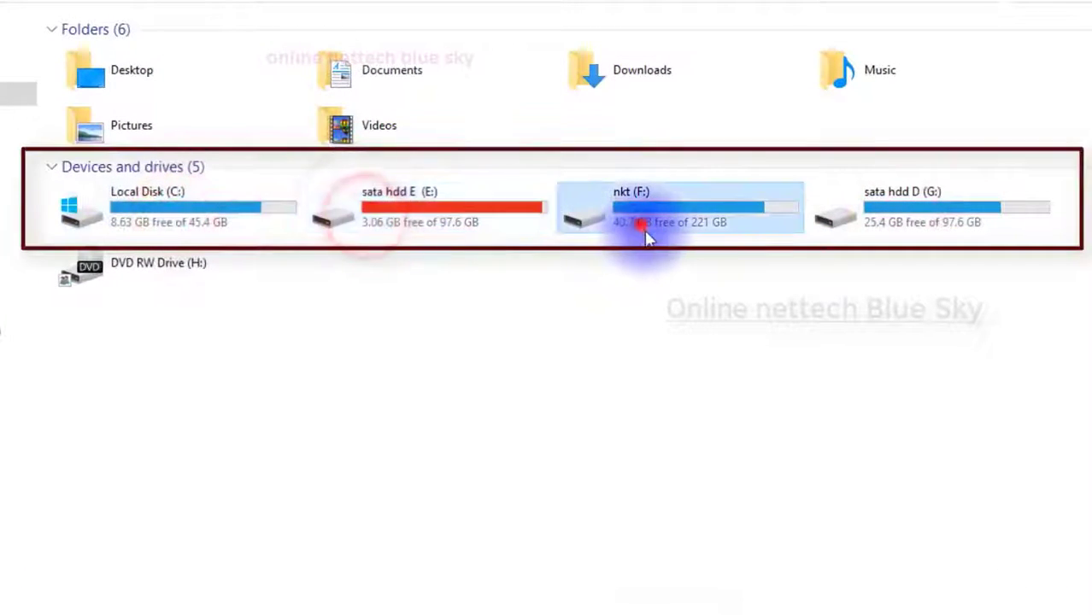
pyautogui.click(880, 211)
pyautogui.click(213, 255)
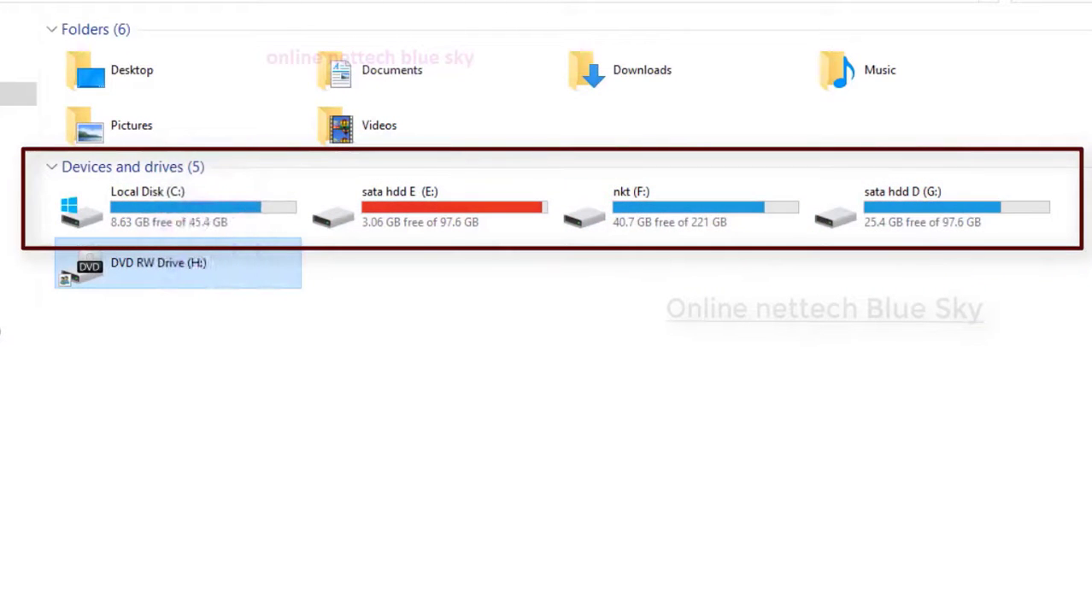
# - Examine the free space and total size of Local Disk (C:), sata hdd E (E:), nkt (F:) and sata hdd D (G:)
pyautogui.click(238, 211)
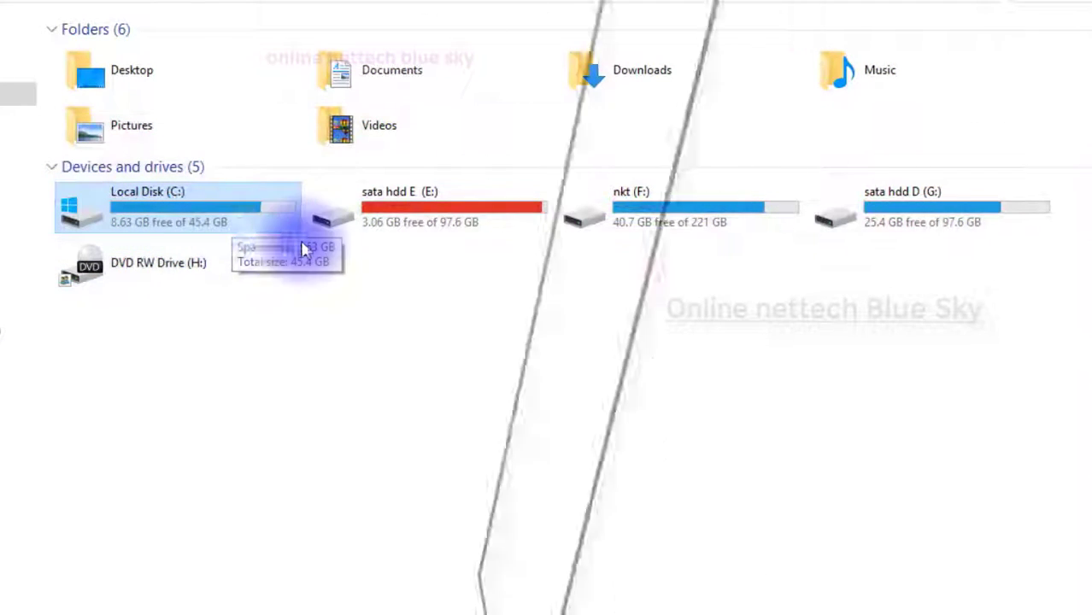
pyautogui.click(420, 224)
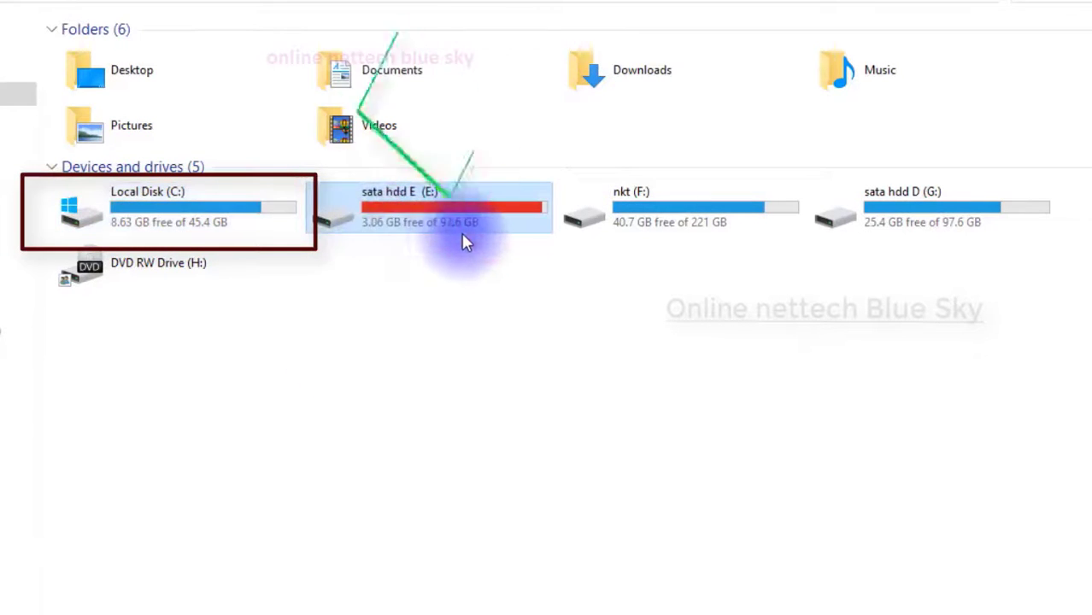
pyautogui.moveTo(484, 238)
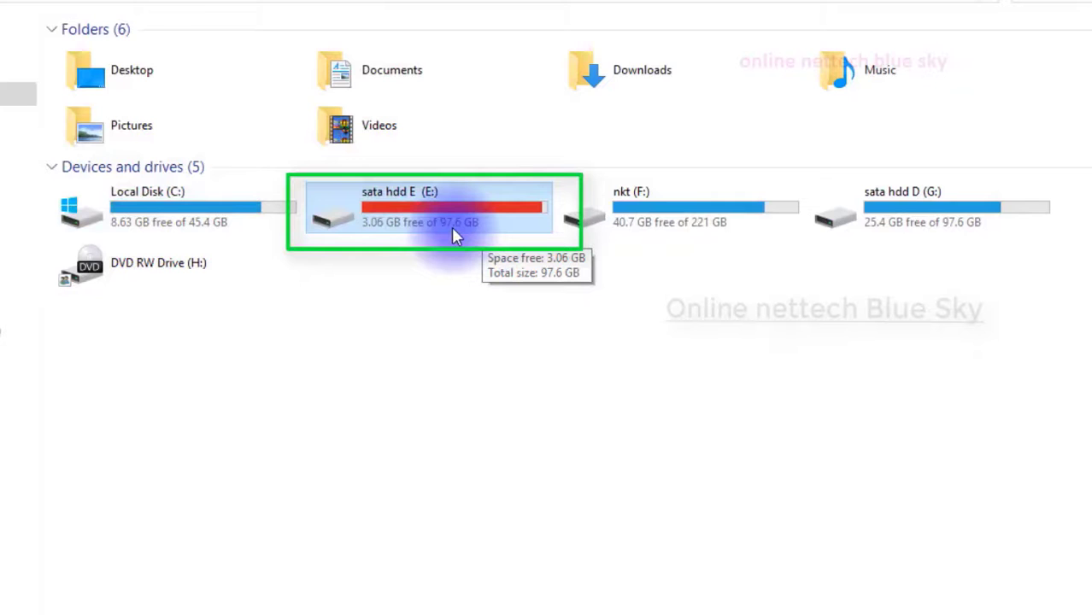
pyautogui.click(726, 225)
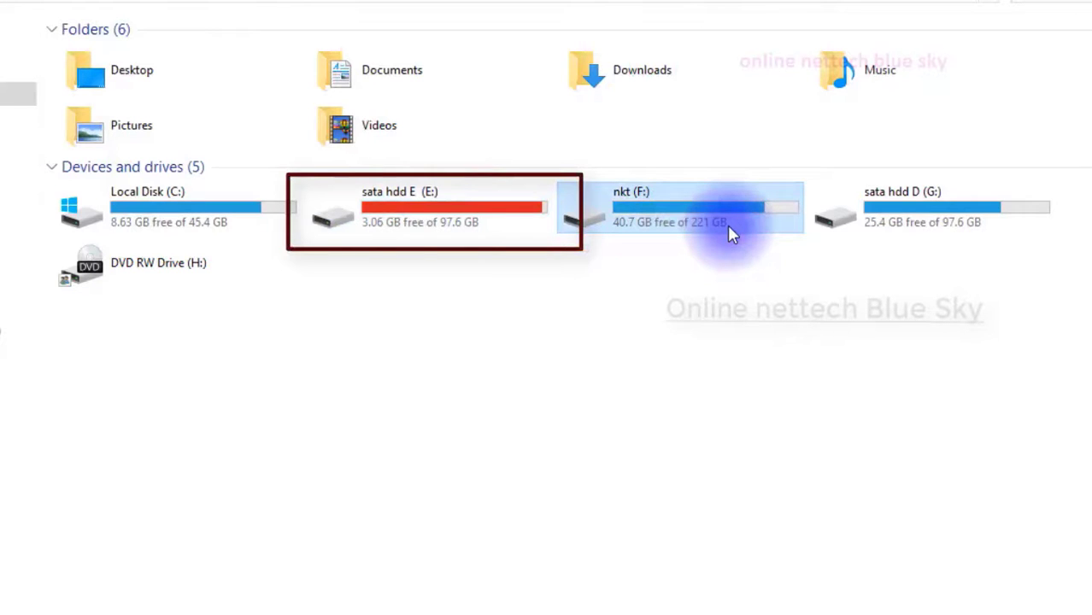
pyautogui.click(522, 207)
pyautogui.click(603, 206)
pyautogui.click(850, 221)
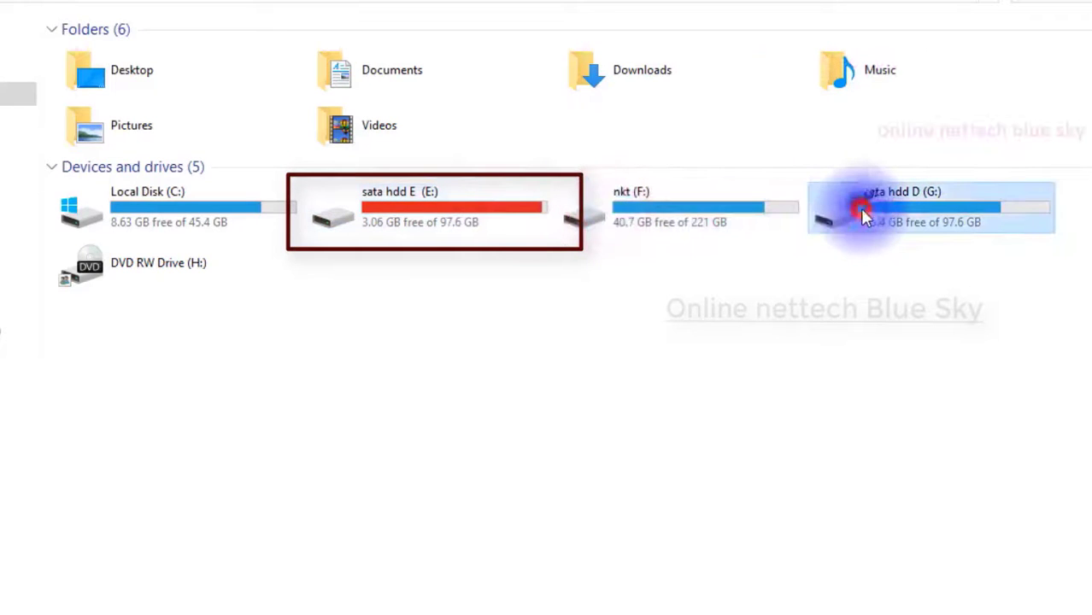